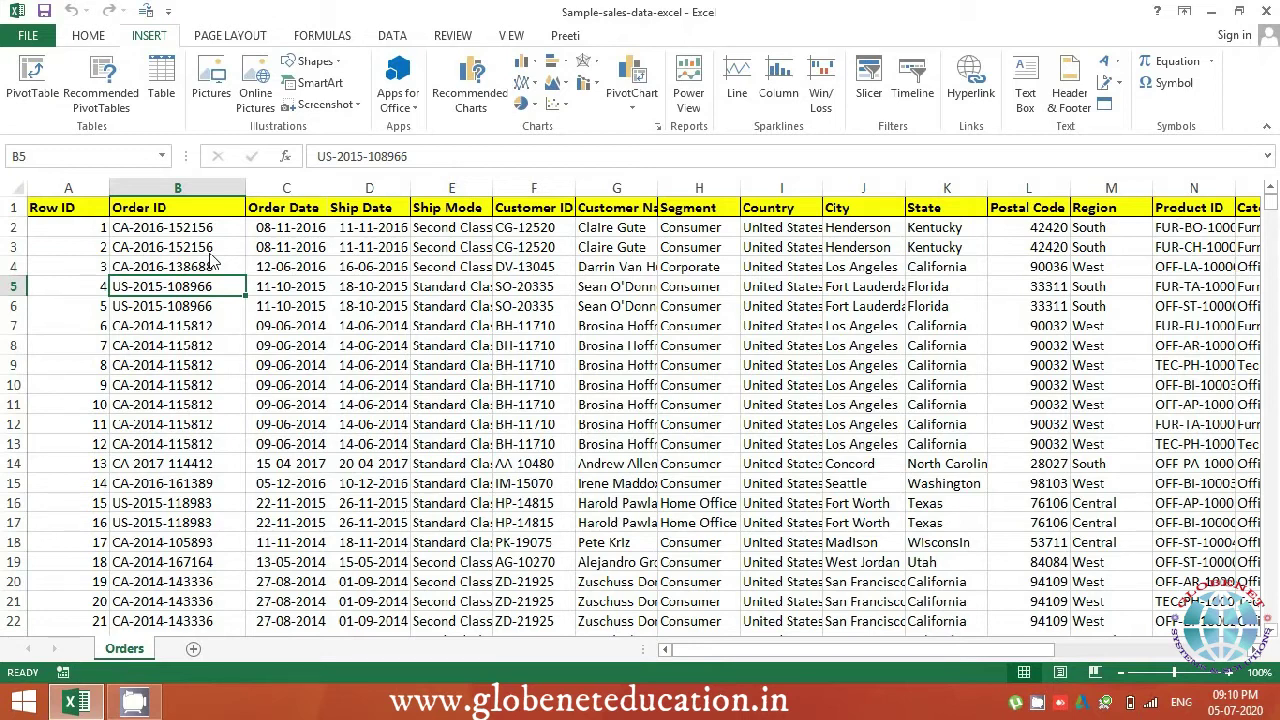
- Check how far the header row of the Orders data extends, from Row ID to the last column
{"action": "key", "text": "ctrl+Up"}
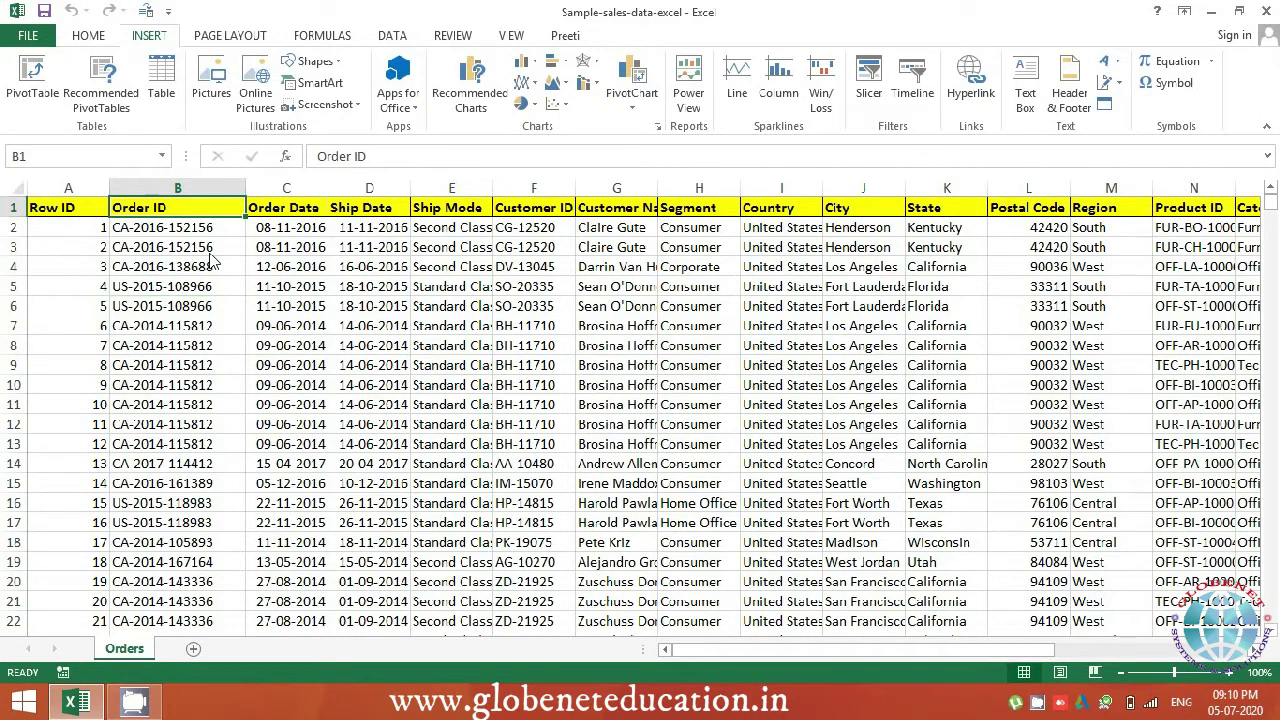
{"action": "key", "text": "Left"}
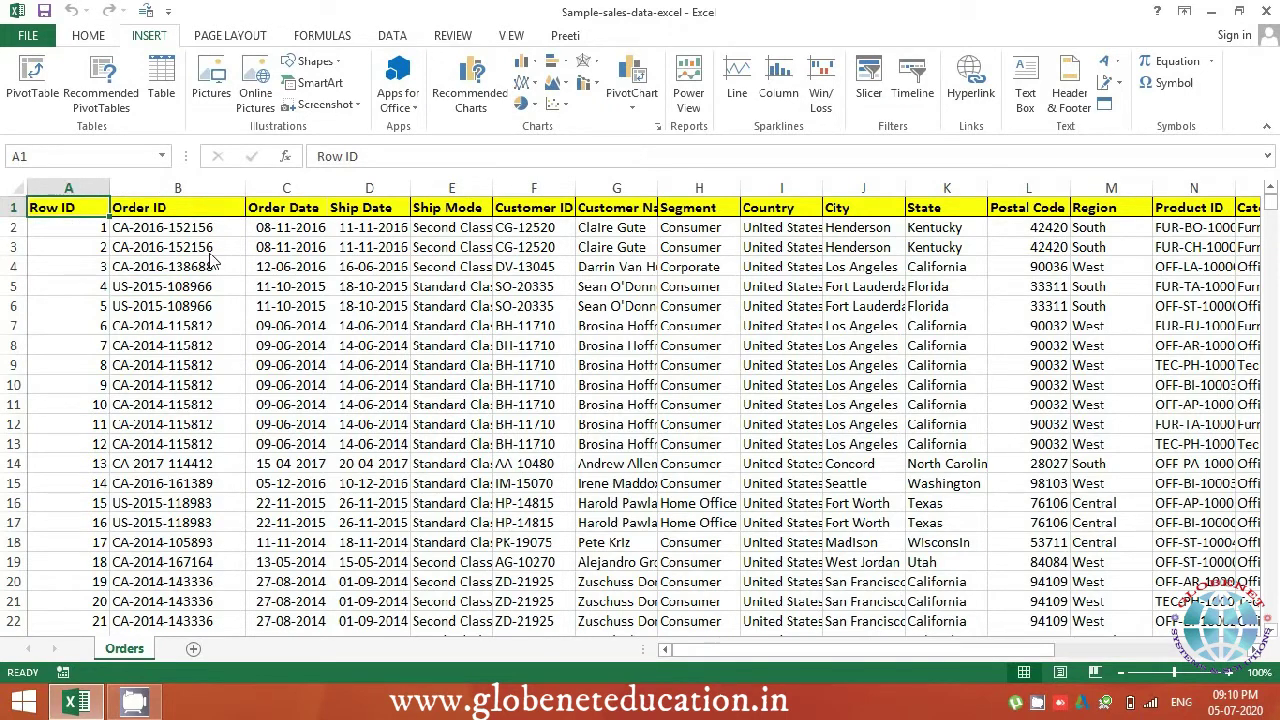
{"action": "key", "text": "ctrl+Right"}
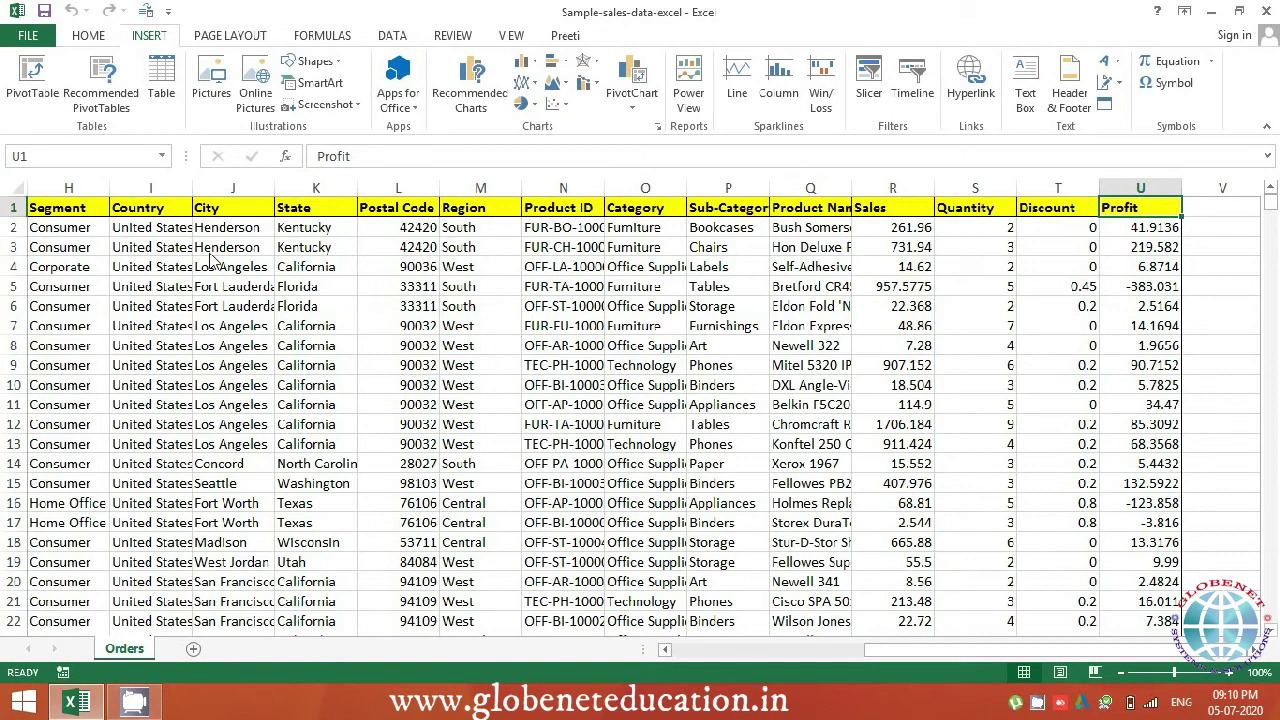
{"action": "key", "text": "ctrl+Left"}
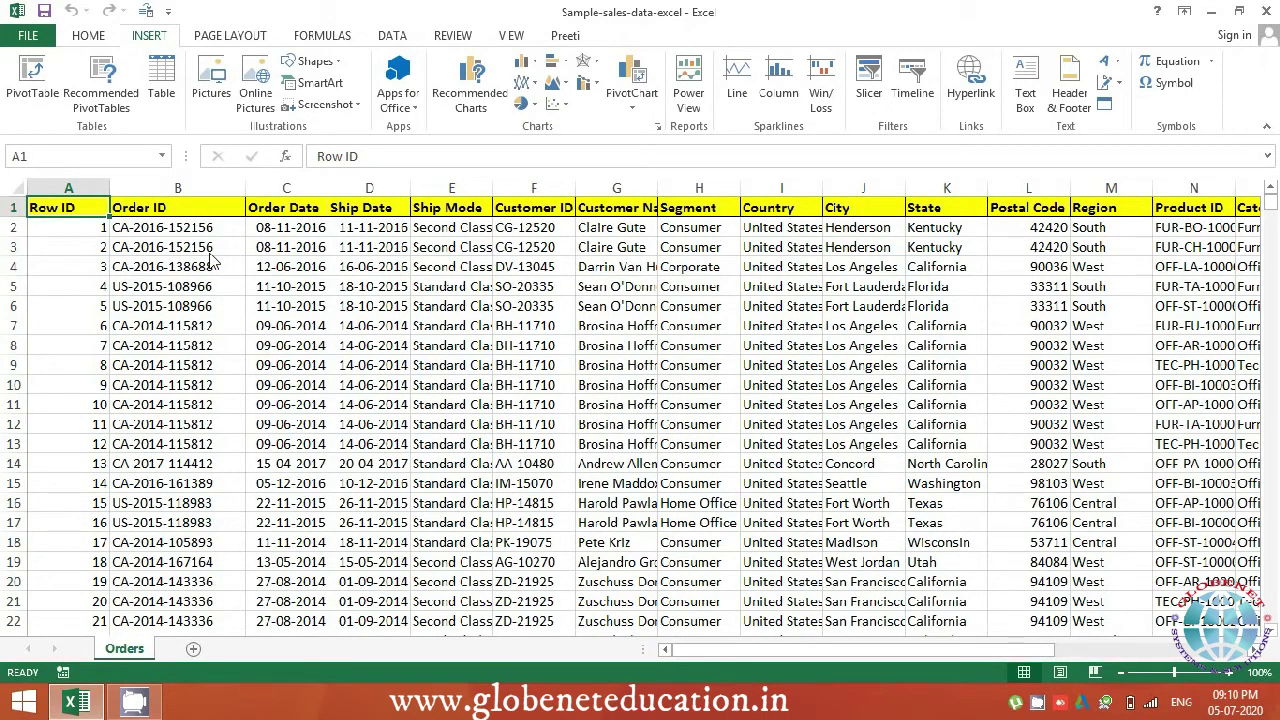
- Clear the Order ID header in cell B1 and undo the deletion
{"action": "key", "text": "Right"}
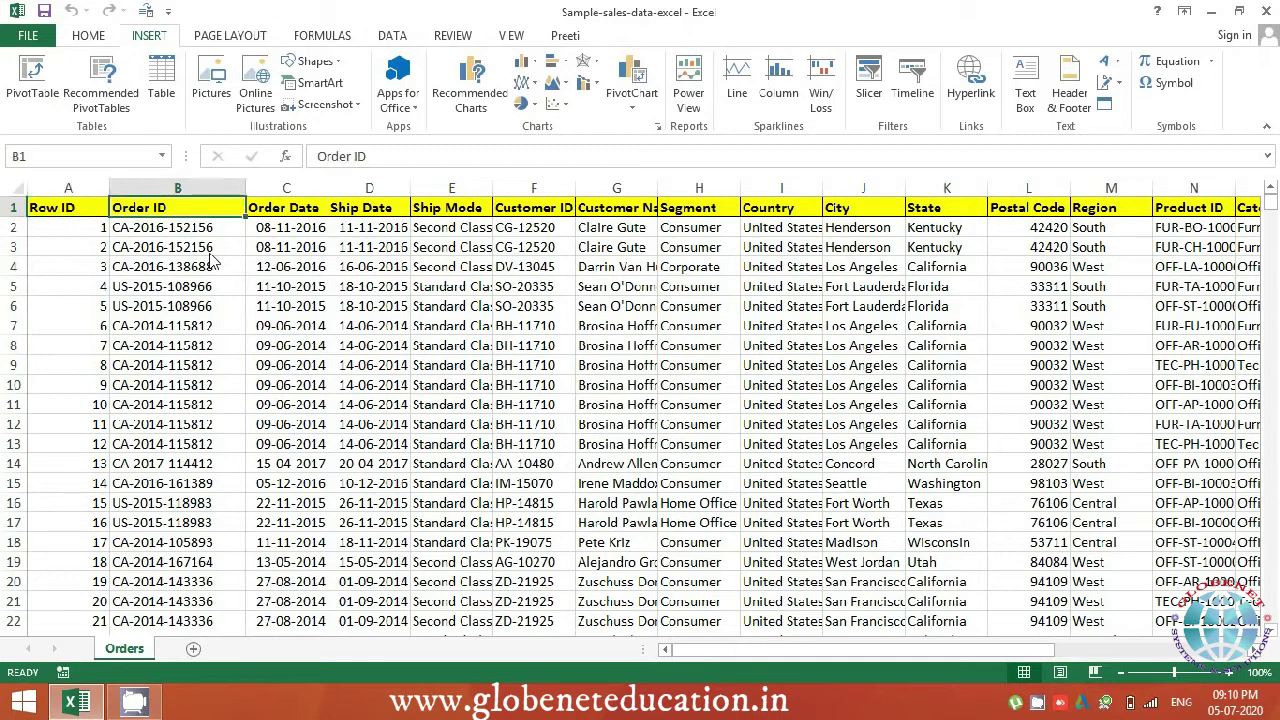
{"action": "key", "text": "Delete"}
{"action": "key", "text": "Right"}
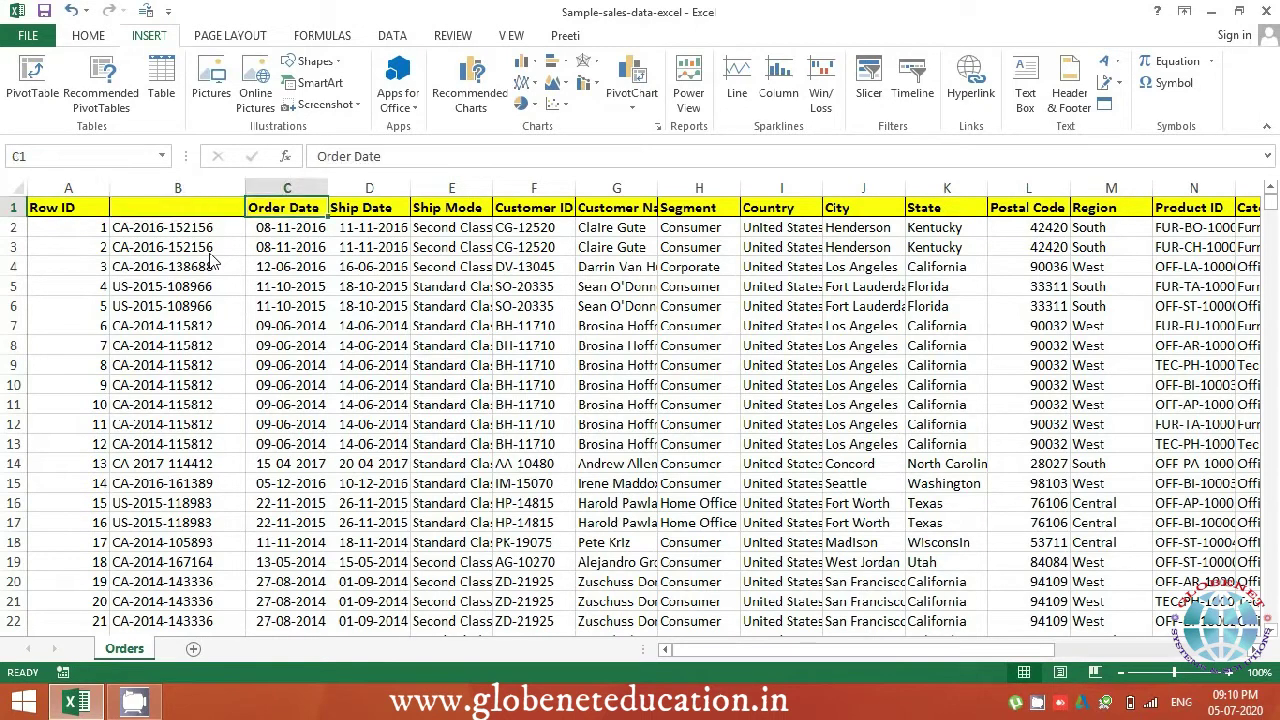
{"action": "key", "text": "Left"}
{"action": "key", "text": "Left"}
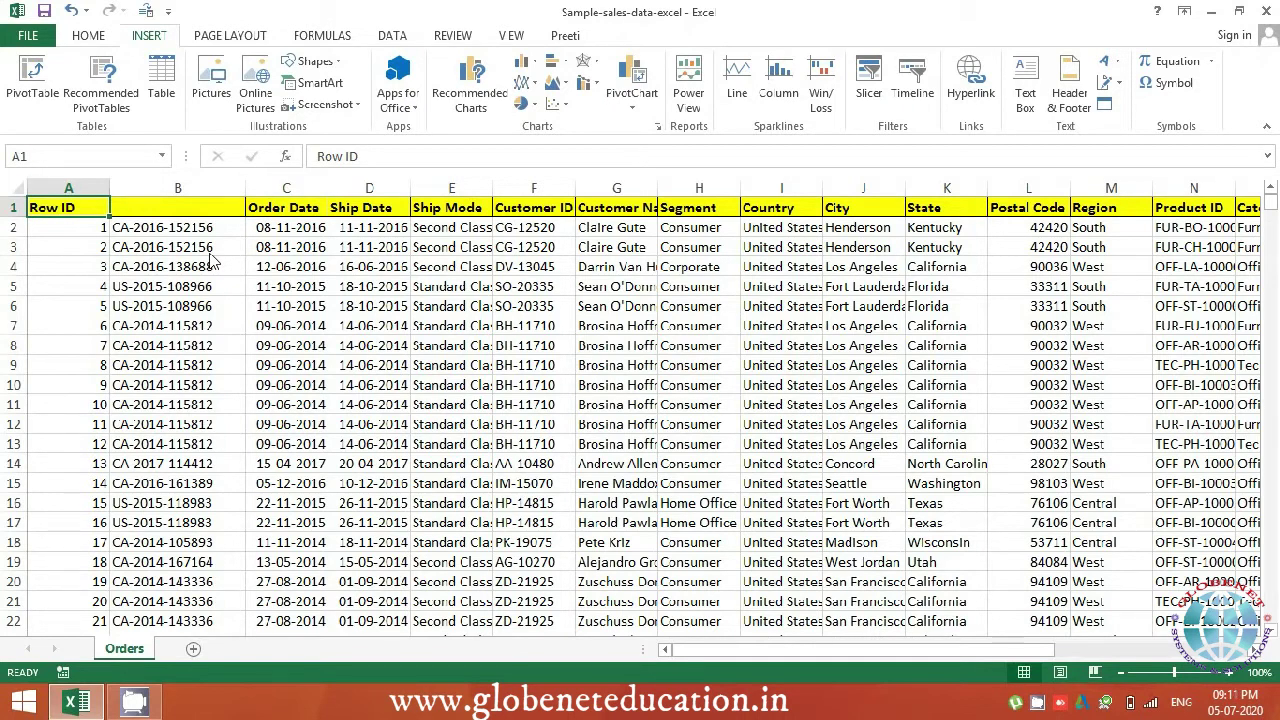
{"action": "key", "text": "Right"}
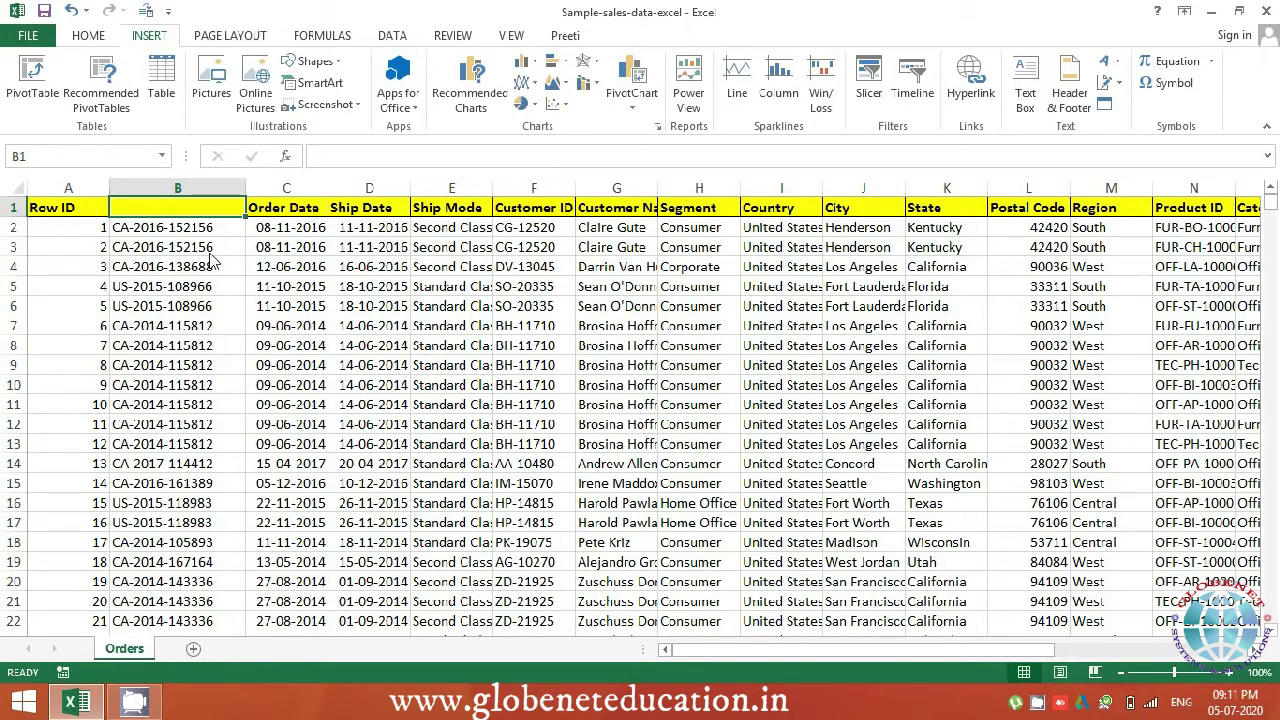
{"action": "key", "text": "ctrl+z"}
- Insert a blank column before the Order Date column and delete it again
{"action": "key", "text": "Right"}
{"action": "key", "text": "ctrl+shift+Down"}
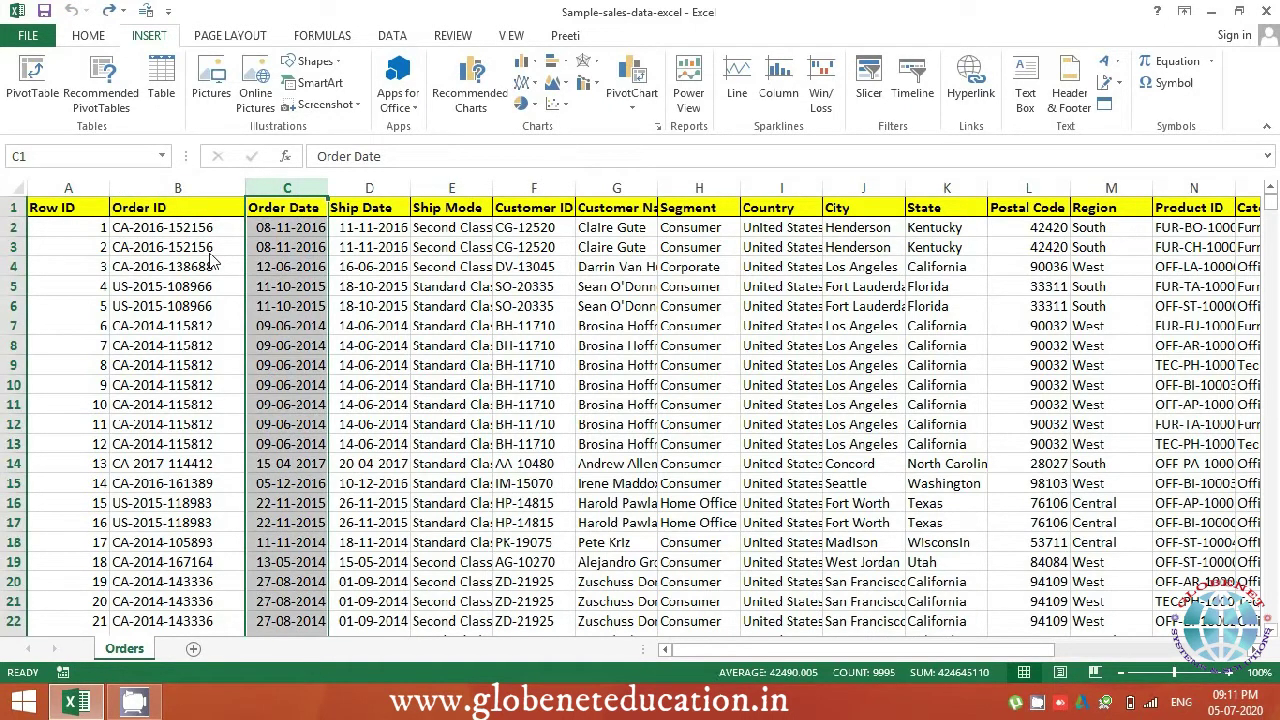
{"action": "key", "text": "ctrl+shift+plus"}
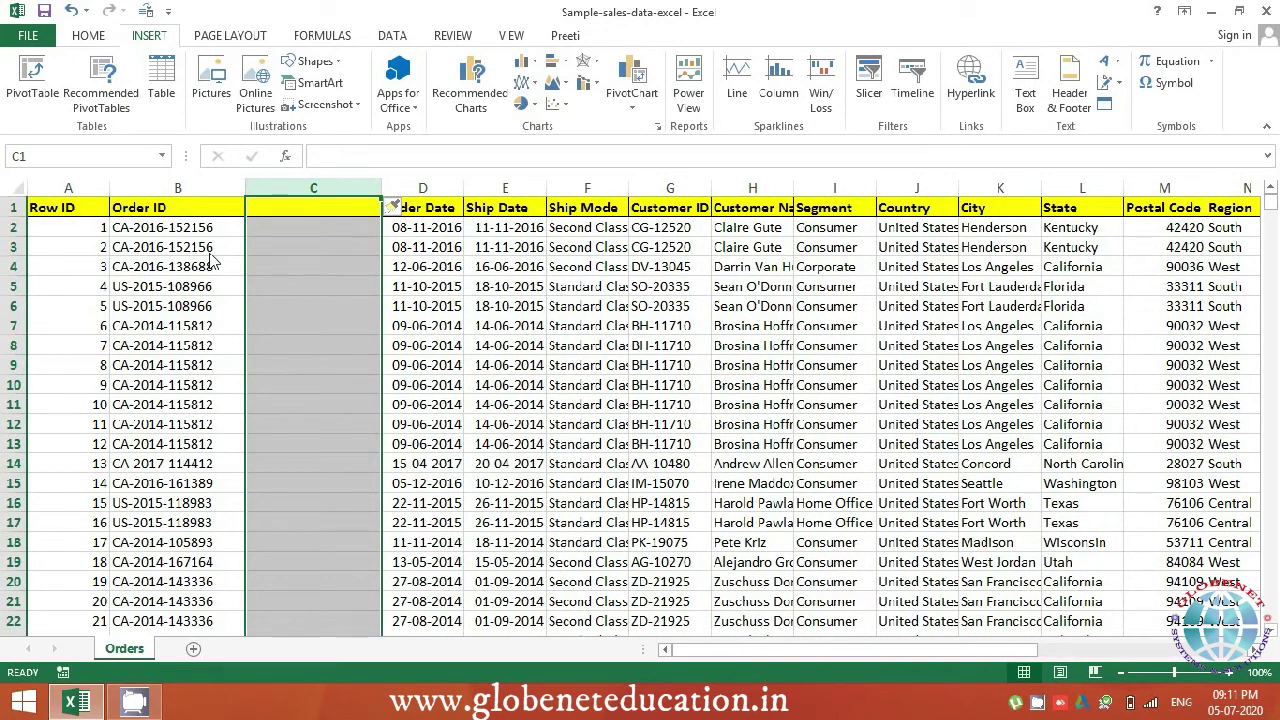
{"action": "key", "text": "shift+BackSpace"}
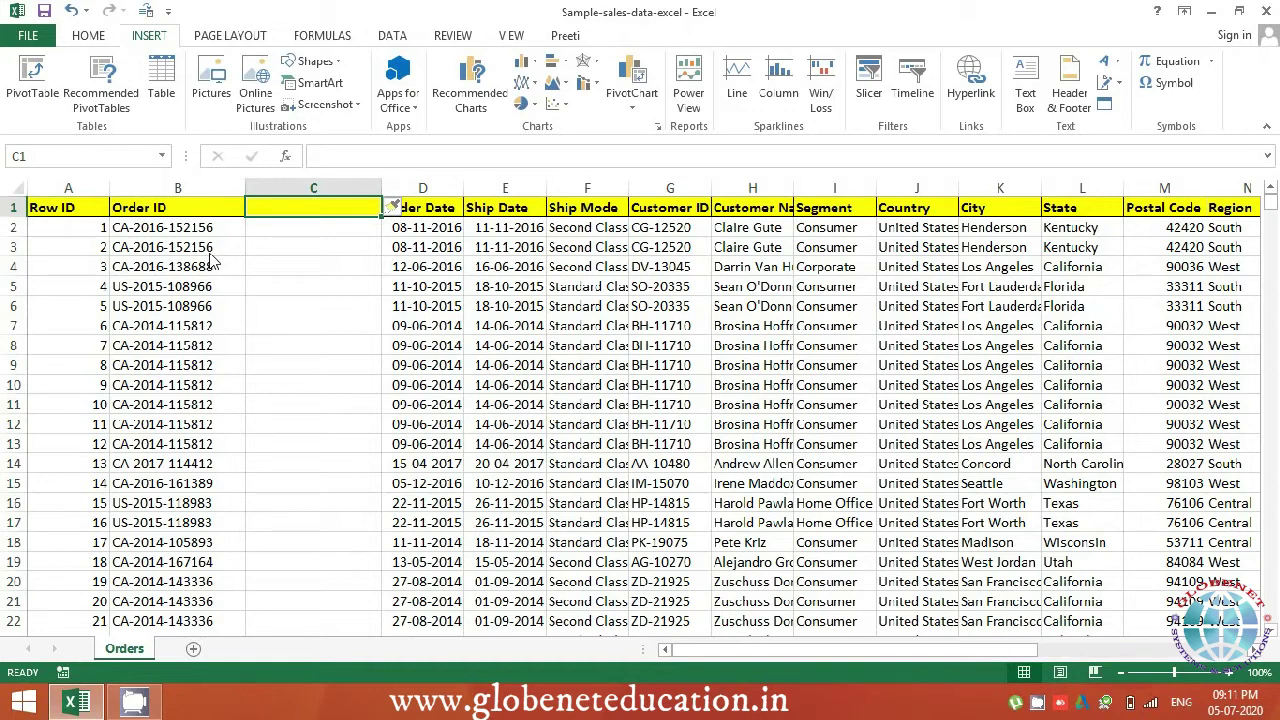
{"action": "key", "text": "ctrl+space"}
{"action": "key", "text": "ctrl+minus"}
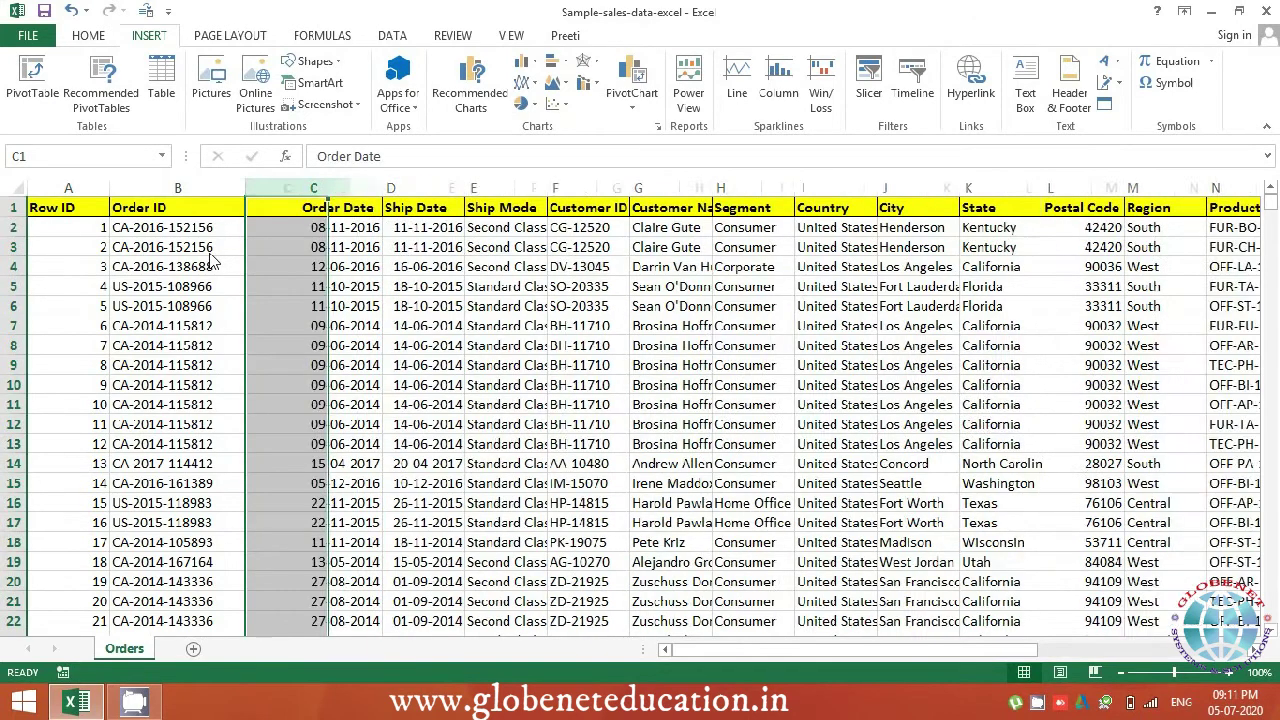
{"action": "key", "text": "ctrl+Home"}
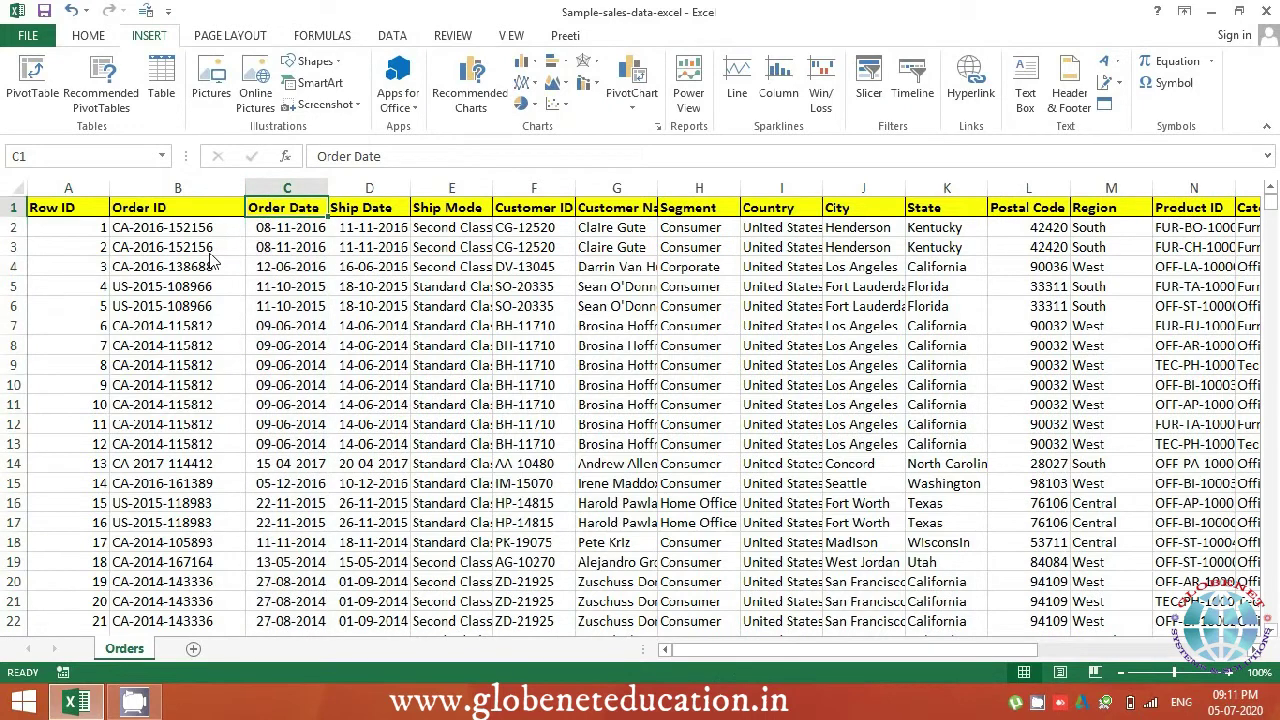
- Check the Orders data for its full extent, across to the last column and down to the last record
{"action": "key", "text": "ctrl+Right"}
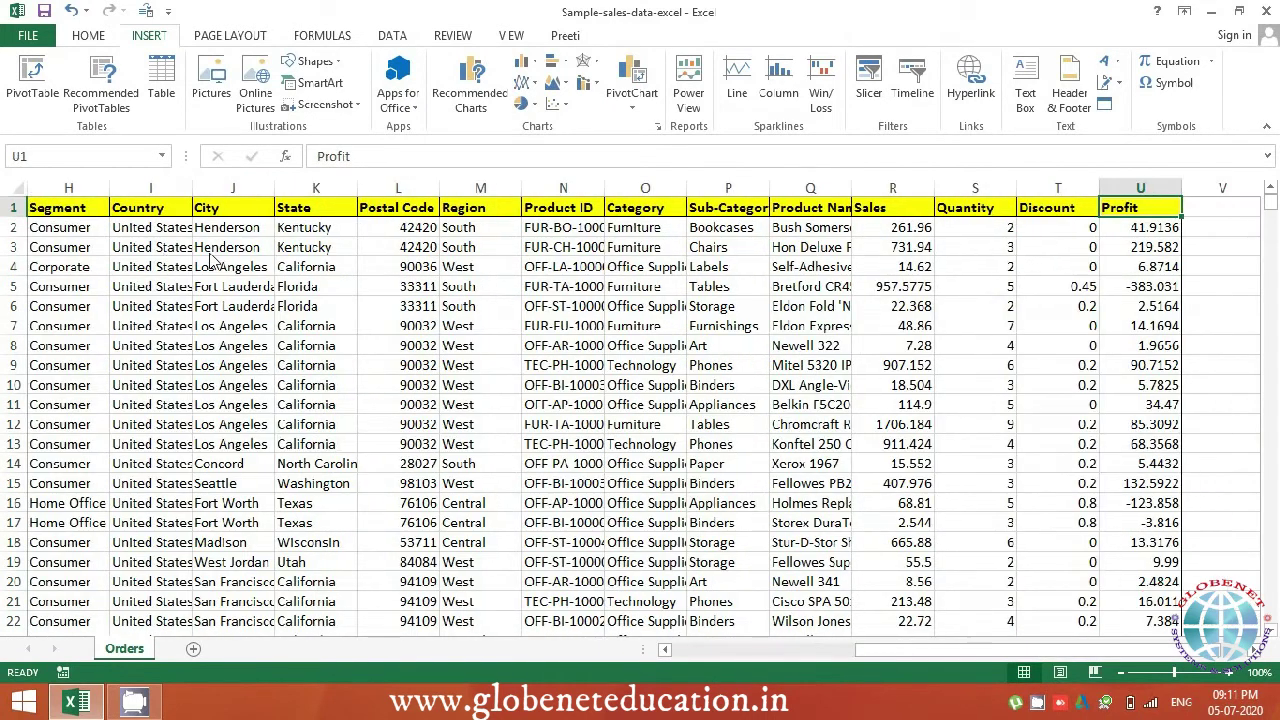
{"action": "key", "text": "ctrl+Home"}
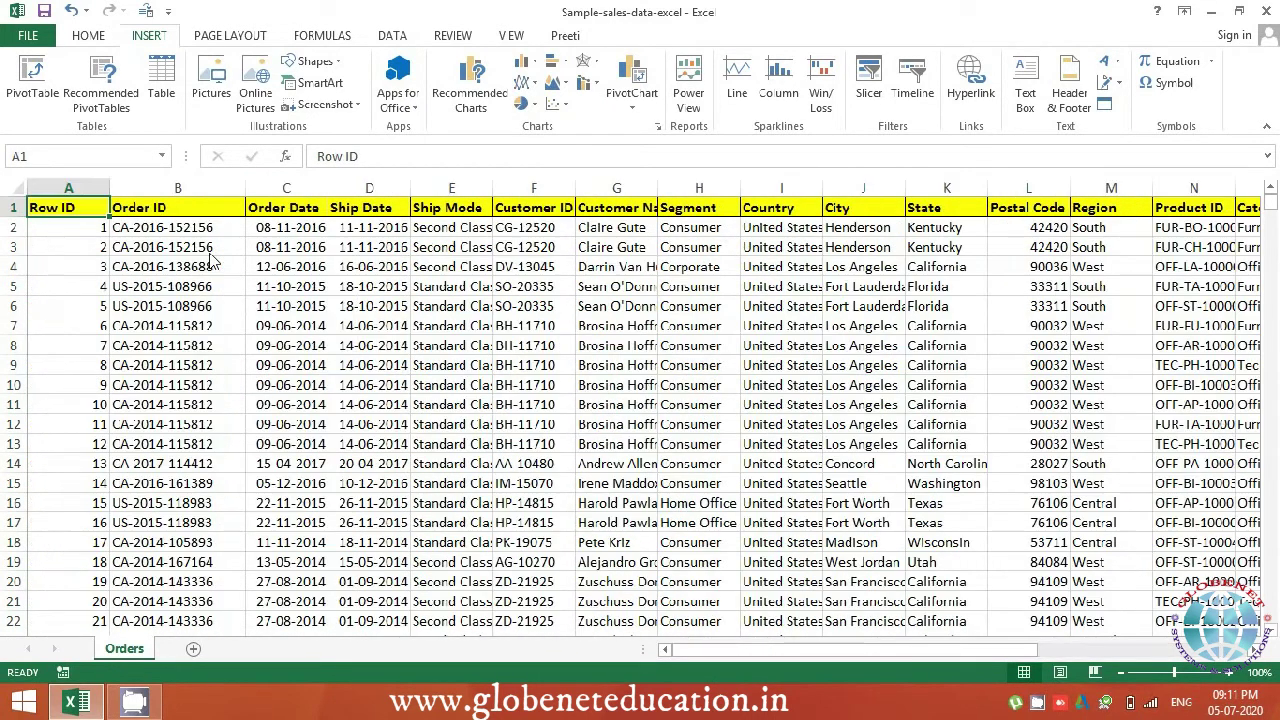
{"action": "key", "text": "ctrl+Down"}
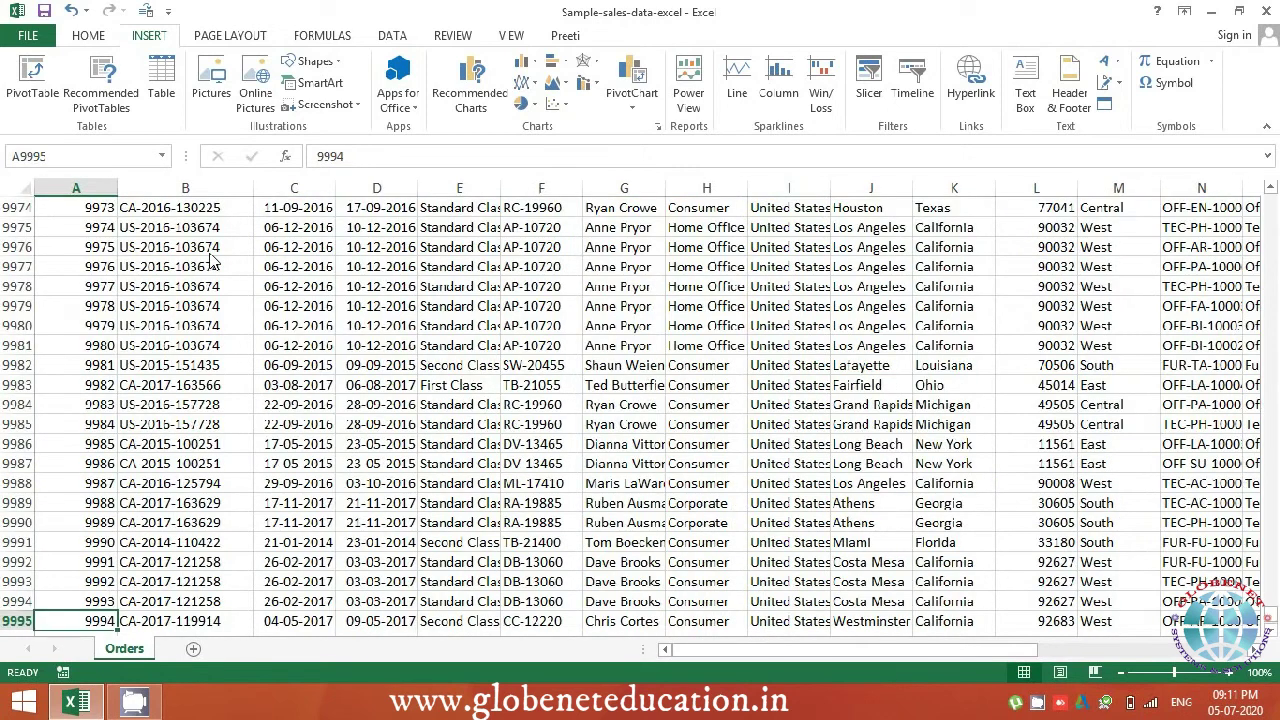
{"action": "key", "text": "Down"}
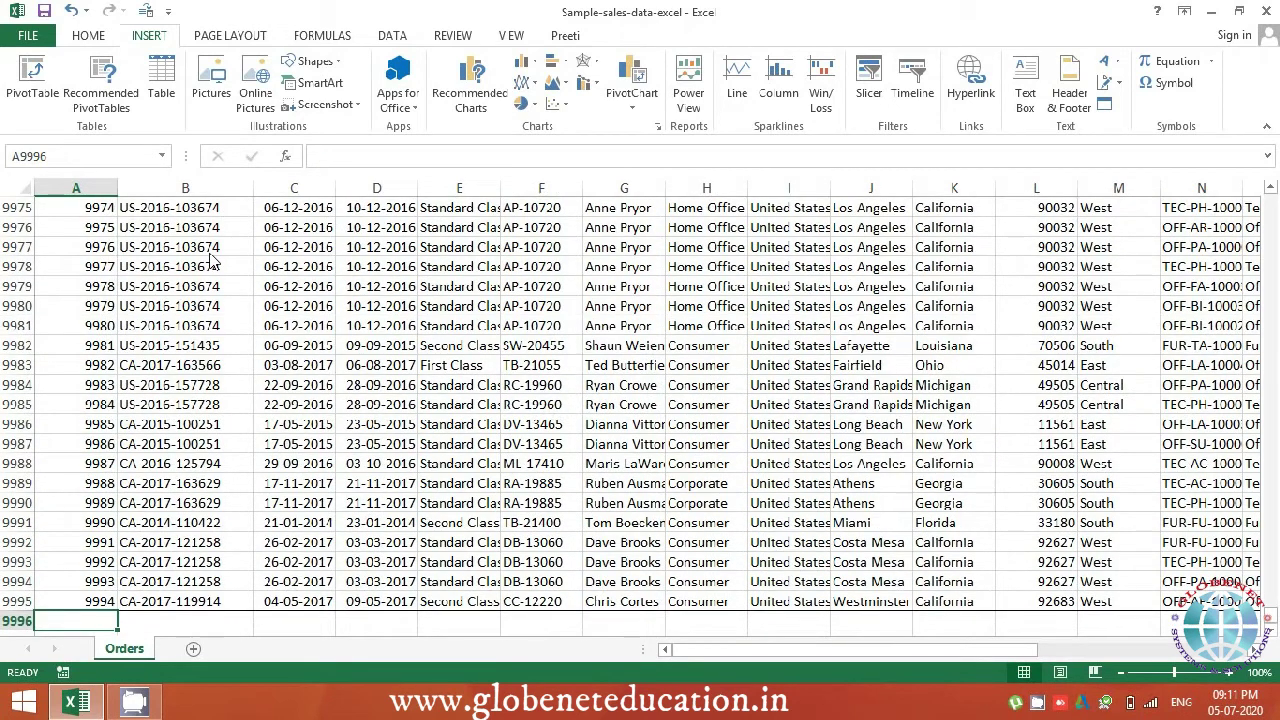
{"action": "key", "text": "Up"}
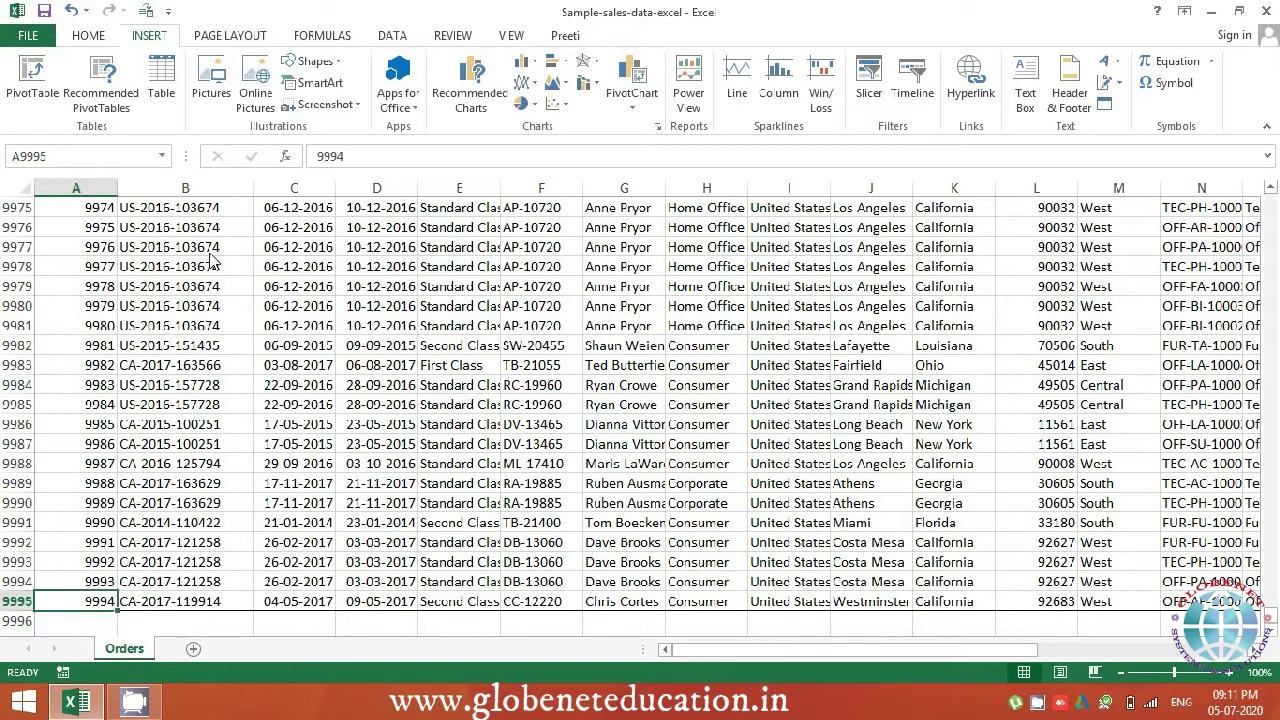
{"action": "key", "text": "ctrl+Up"}
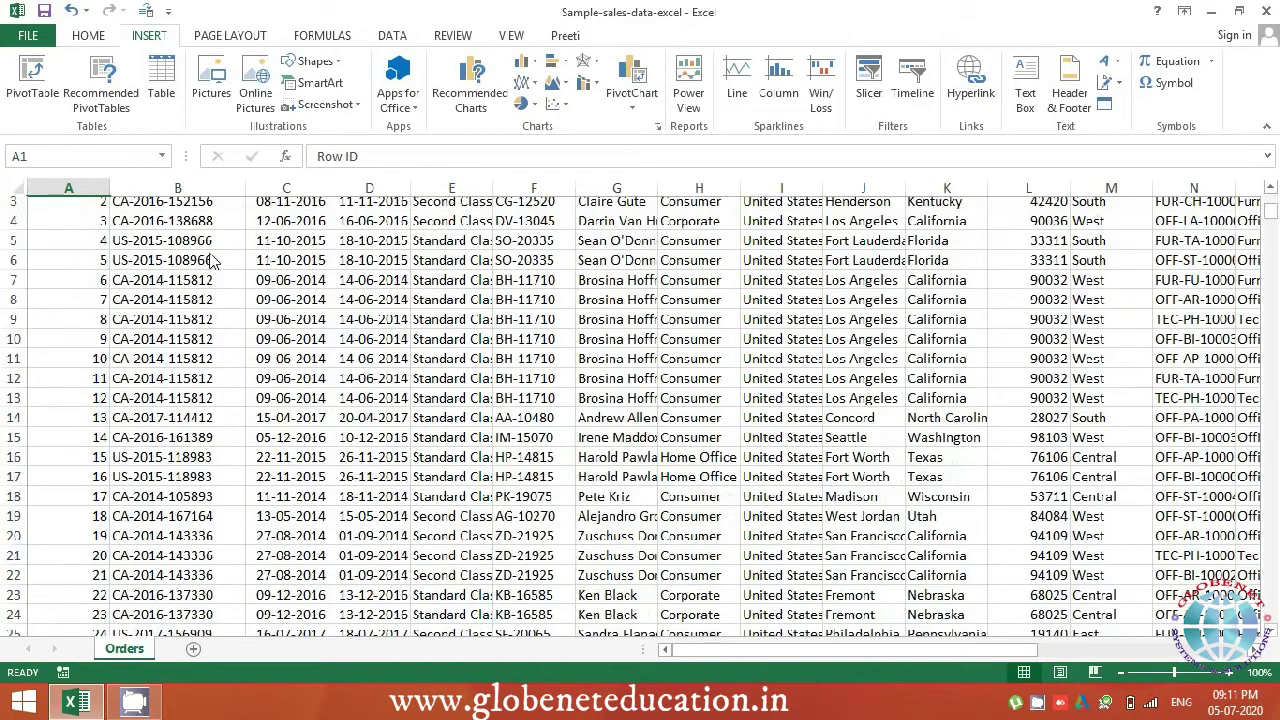
{"action": "key", "text": "ctrl+Right"}
{"action": "key", "text": "ctrl+Left"}
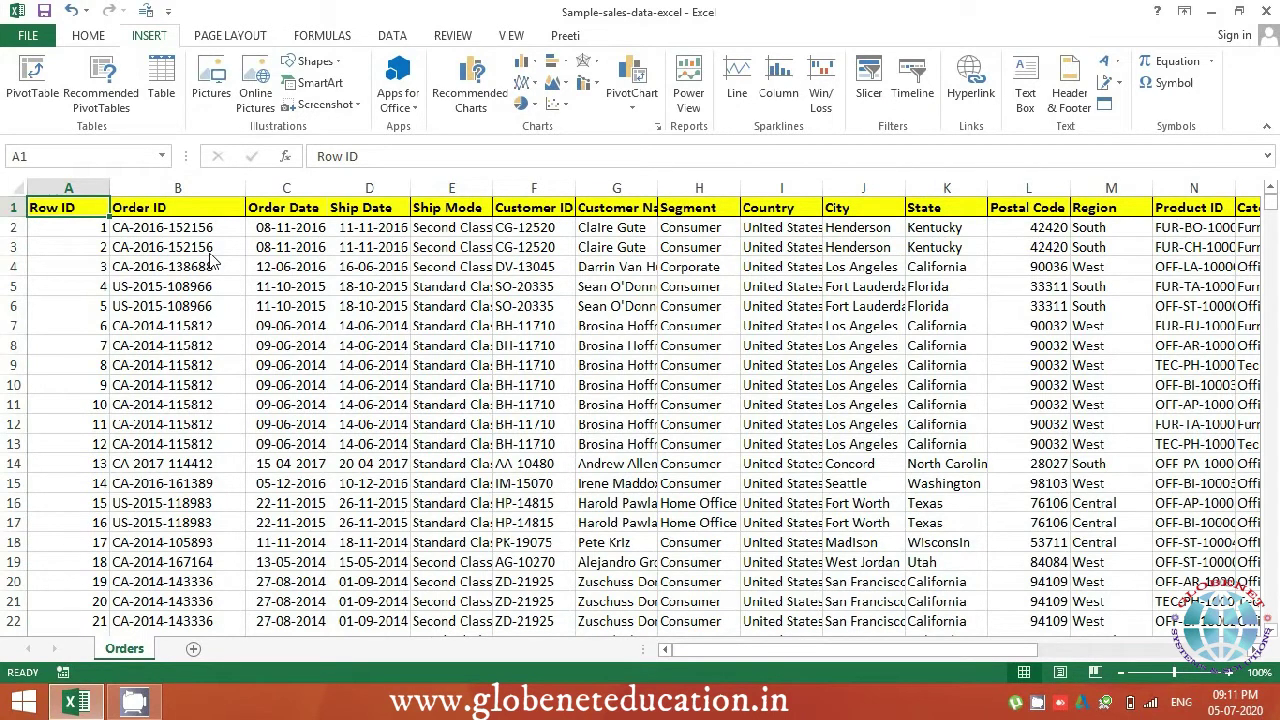
- Select the entire Orders data range from a cell inside it, and clear the selection again
{"action": "left_click", "coordinate": [172, 277]}
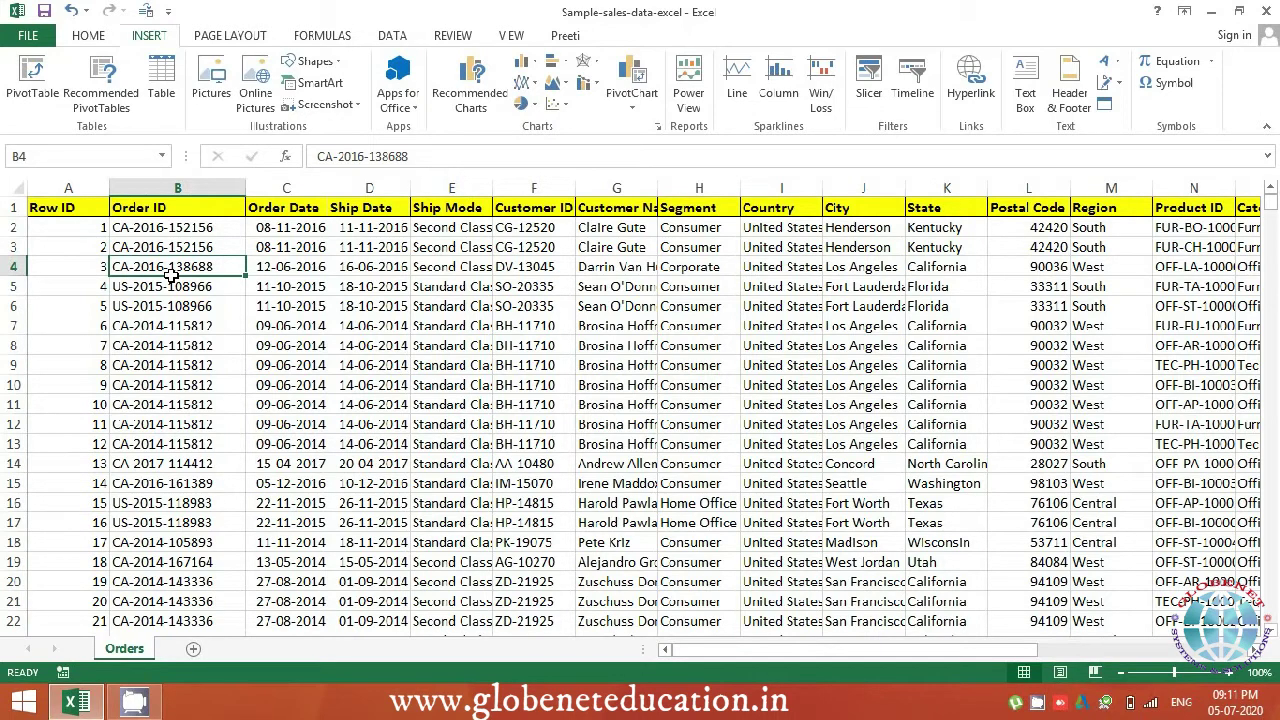
{"action": "key", "text": "ctrl+a"}
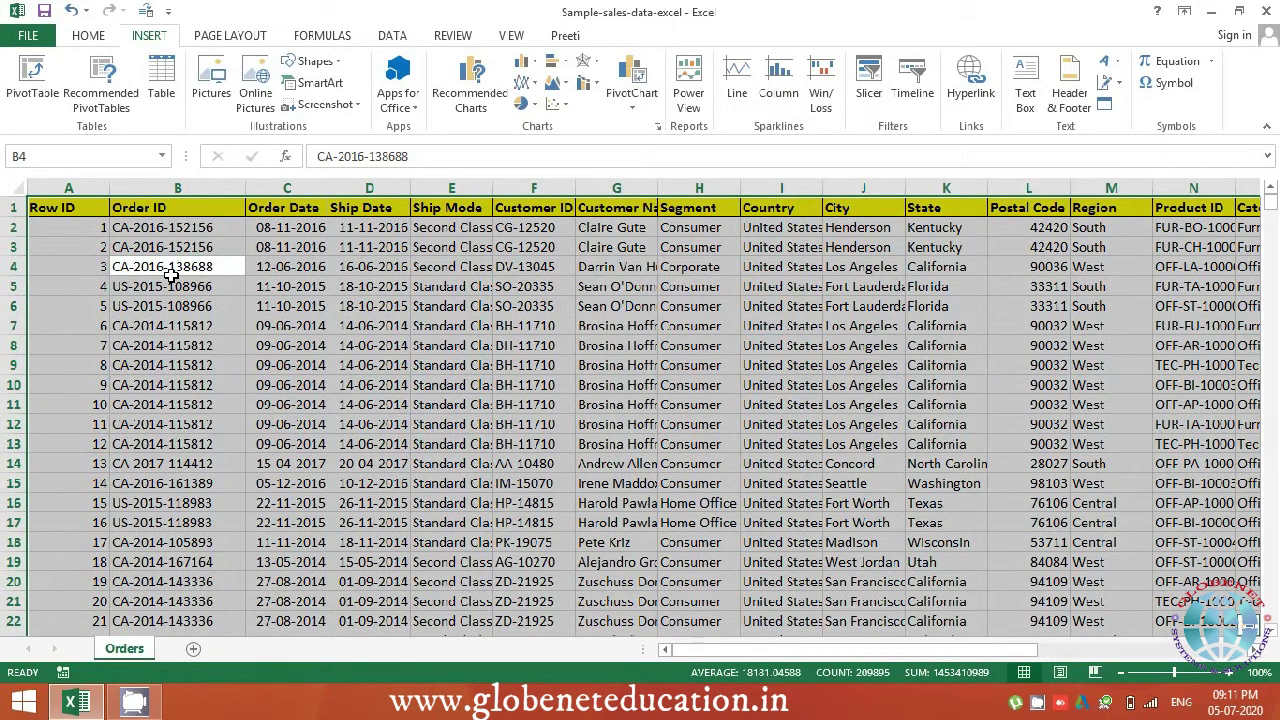
{"action": "left_click", "coordinate": [296, 280]}
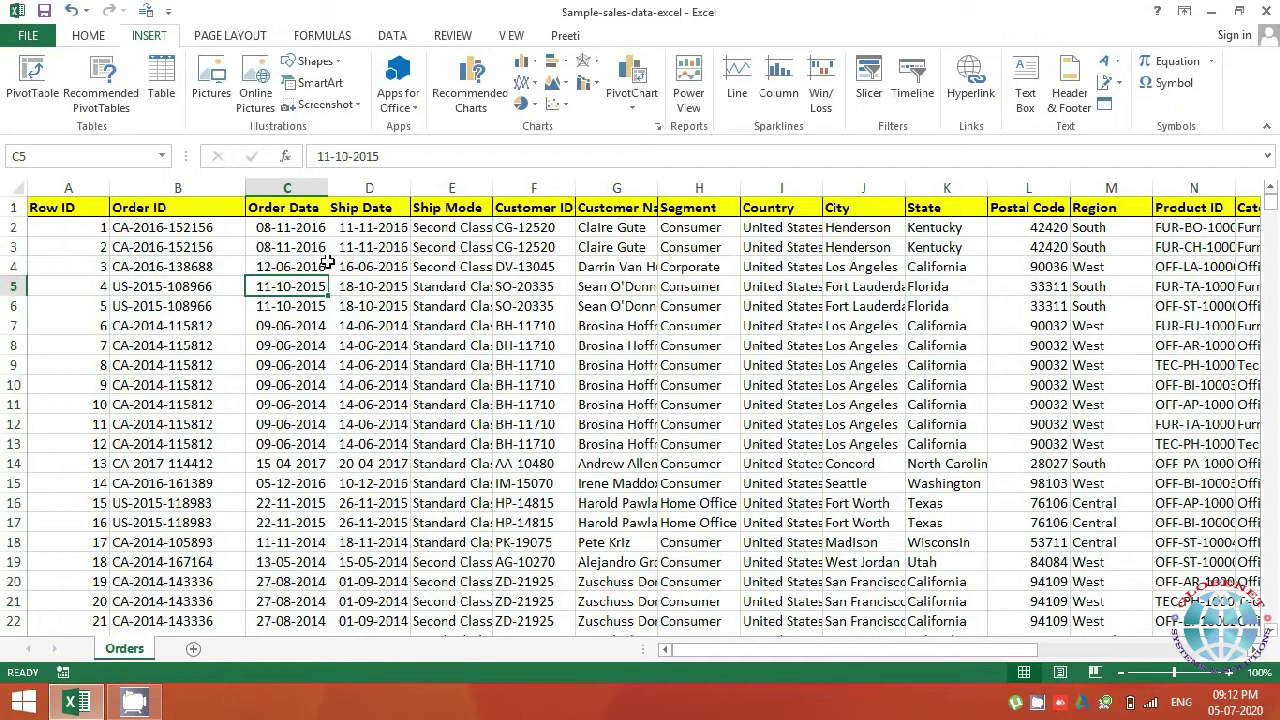
- Start a PivotTable from cell D4 inside the data, with Orders!$A$1:$U$9995 as the source range
{"action": "left_click", "coordinate": [343, 271]}
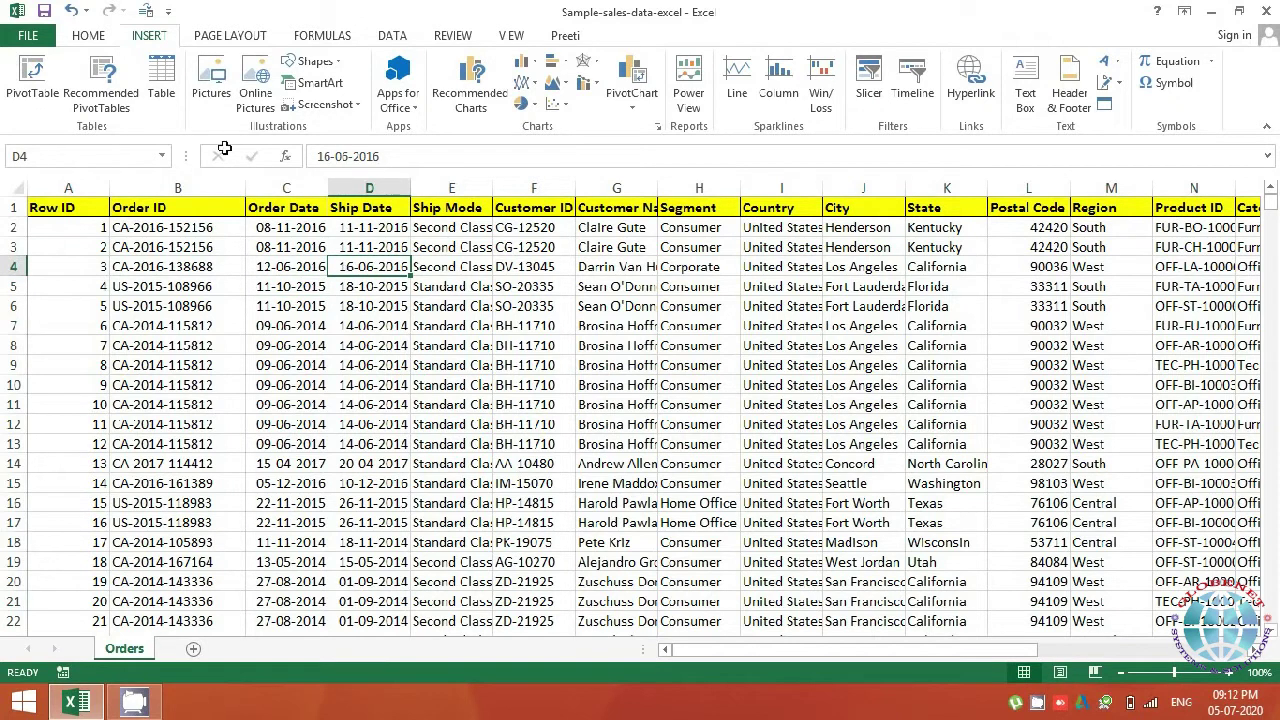
{"action": "left_click", "coordinate": [33, 85]}
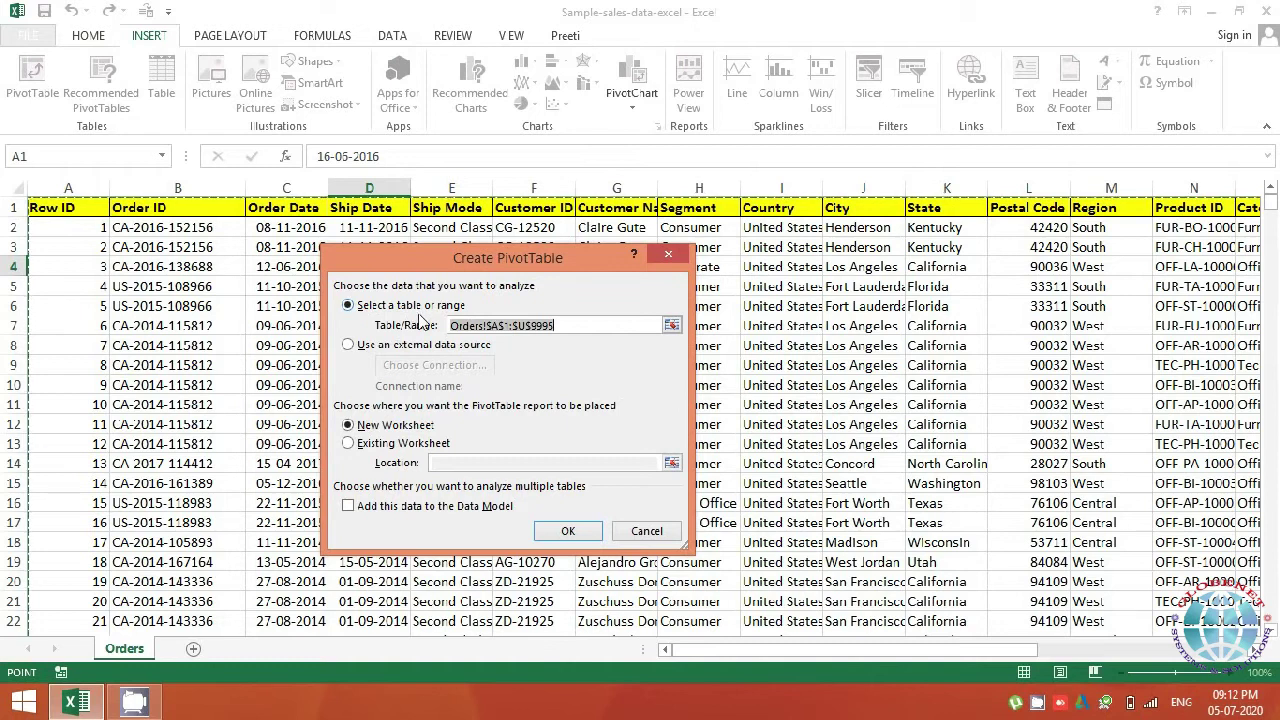
{"action": "left_click", "coordinate": [489, 326]}
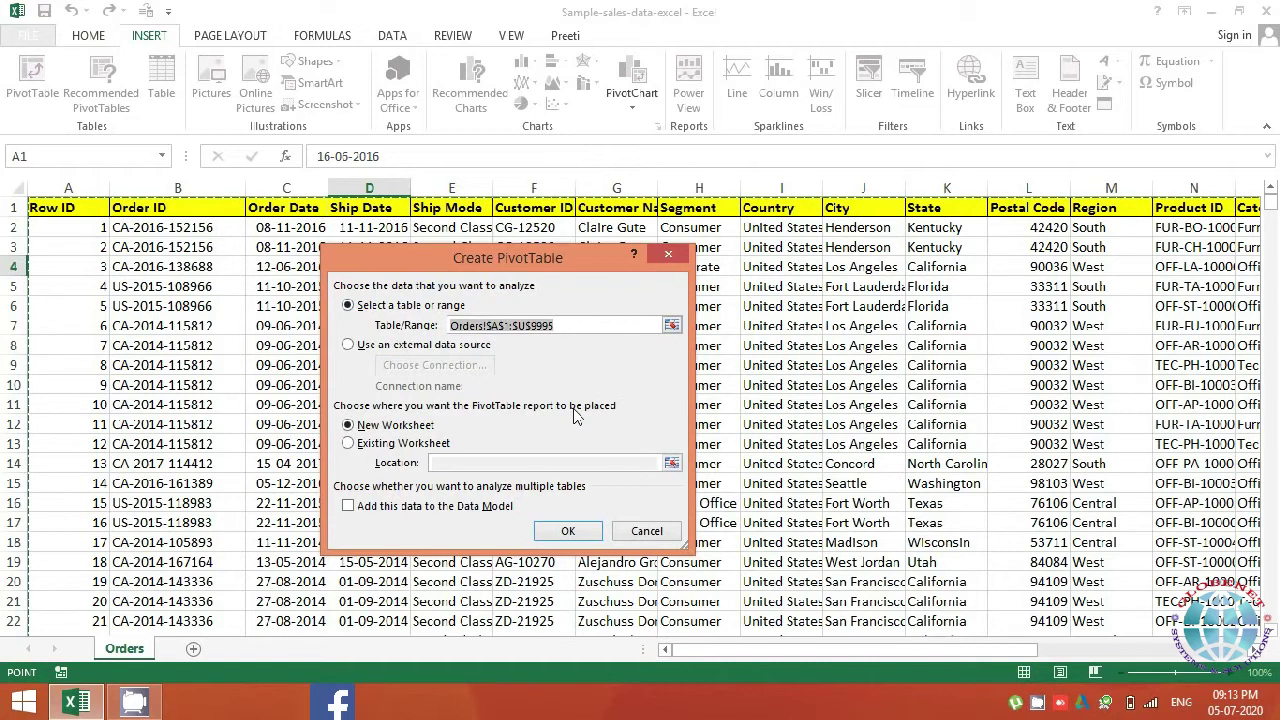
- Set the PivotTable location to cell W4 of the existing Orders worksheet
{"action": "left_click", "coordinate": [400, 447]}
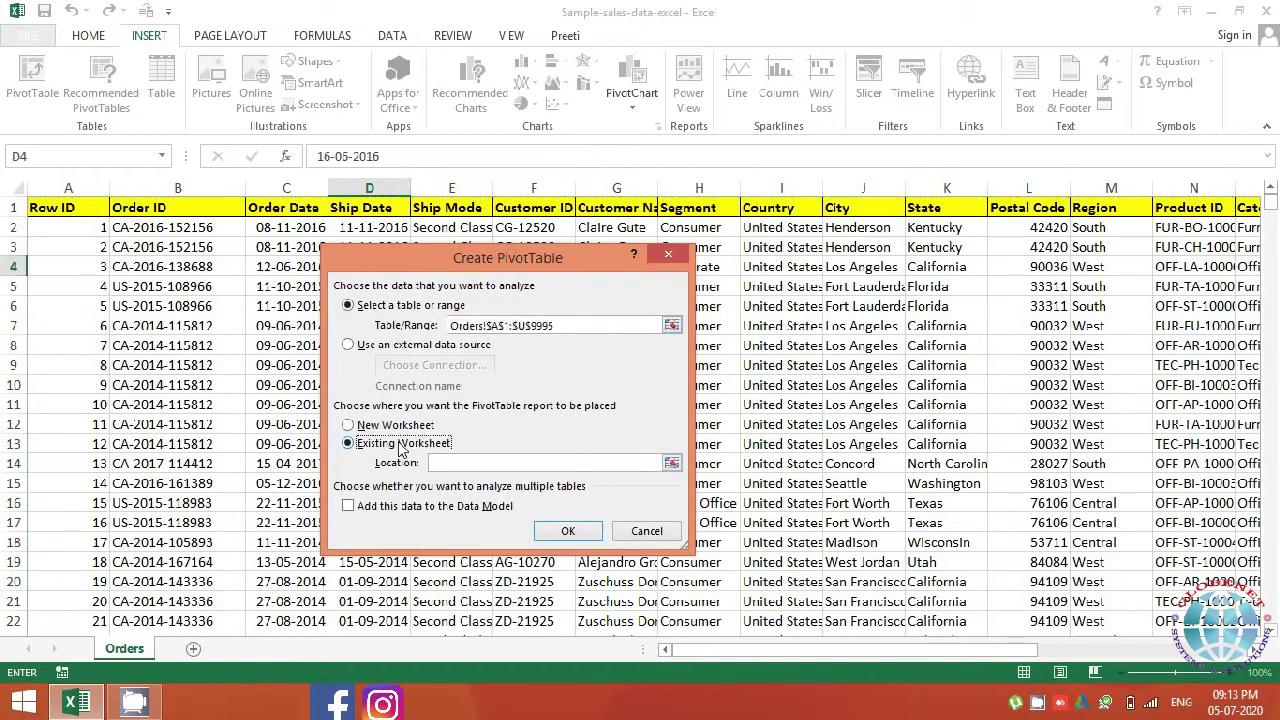
{"action": "left_click", "coordinate": [438, 463]}
{"action": "left_click_drag", "start_coordinate": [773, 650], "coordinate": [1051, 648]}
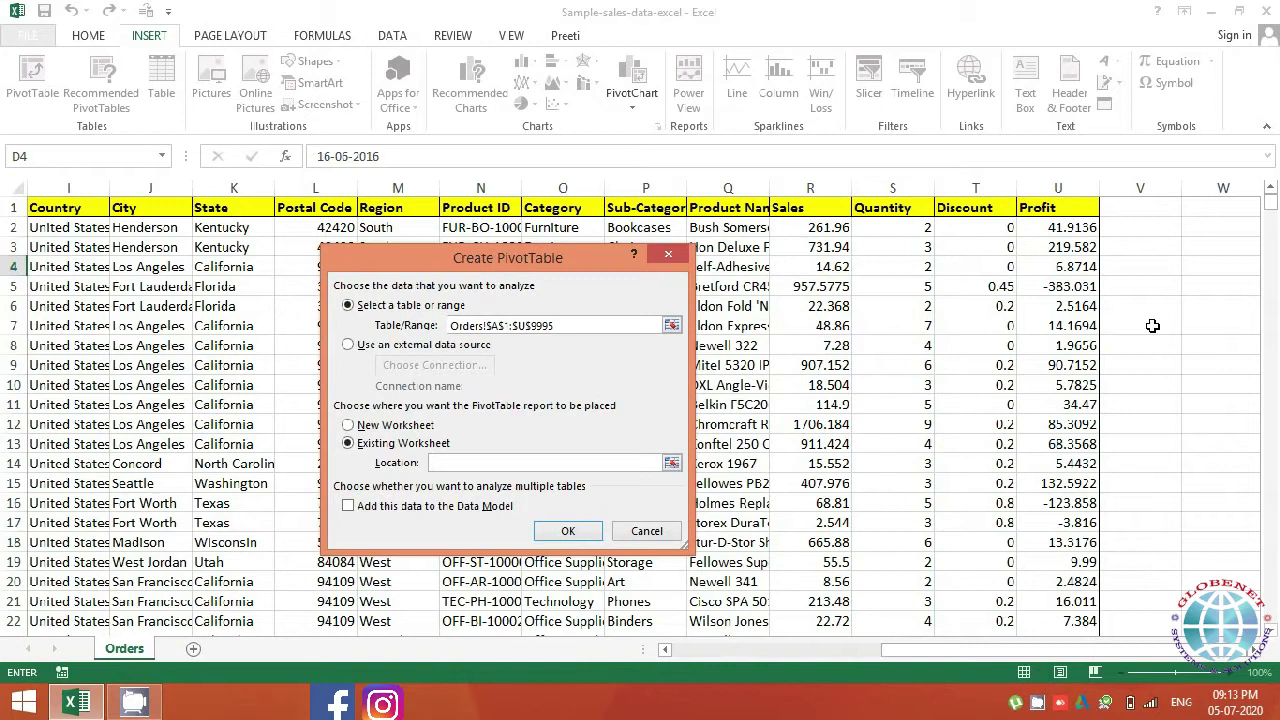
{"action": "left_click", "coordinate": [1200, 260]}
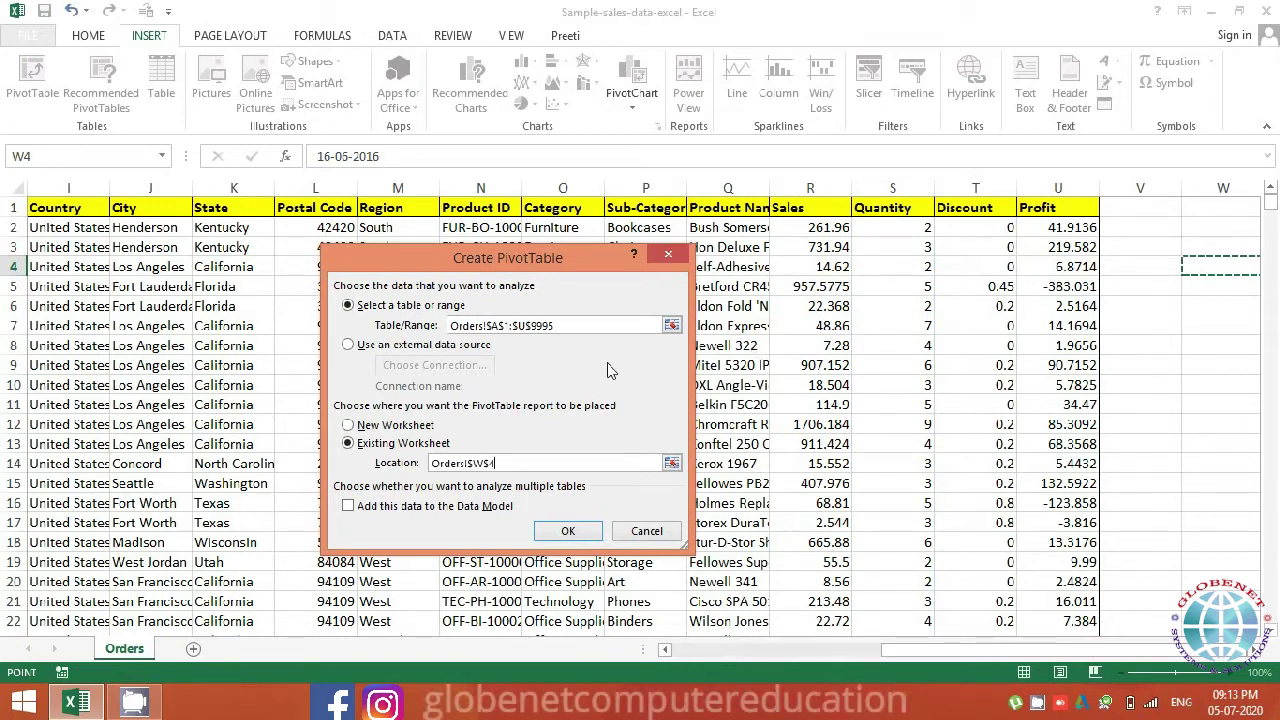
- Place the PivotTable on a new worksheet and create it
{"action": "left_click", "coordinate": [408, 426]}
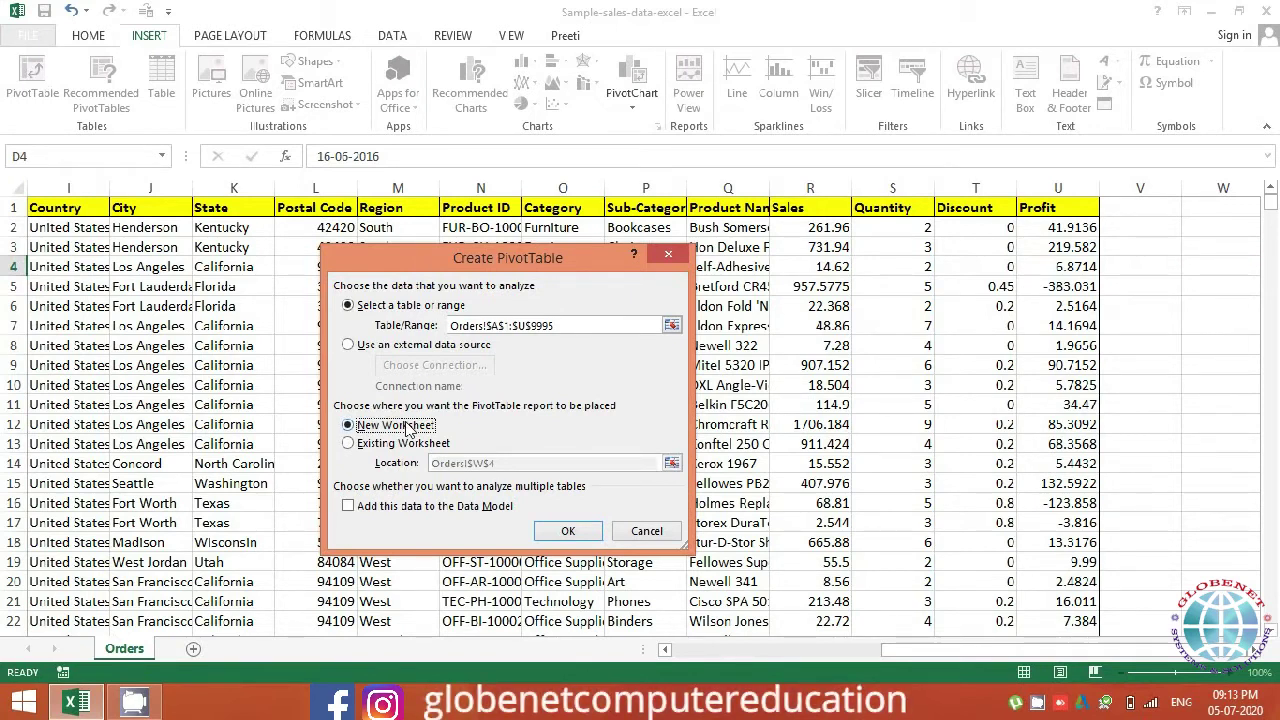
{"action": "left_click", "coordinate": [568, 531]}
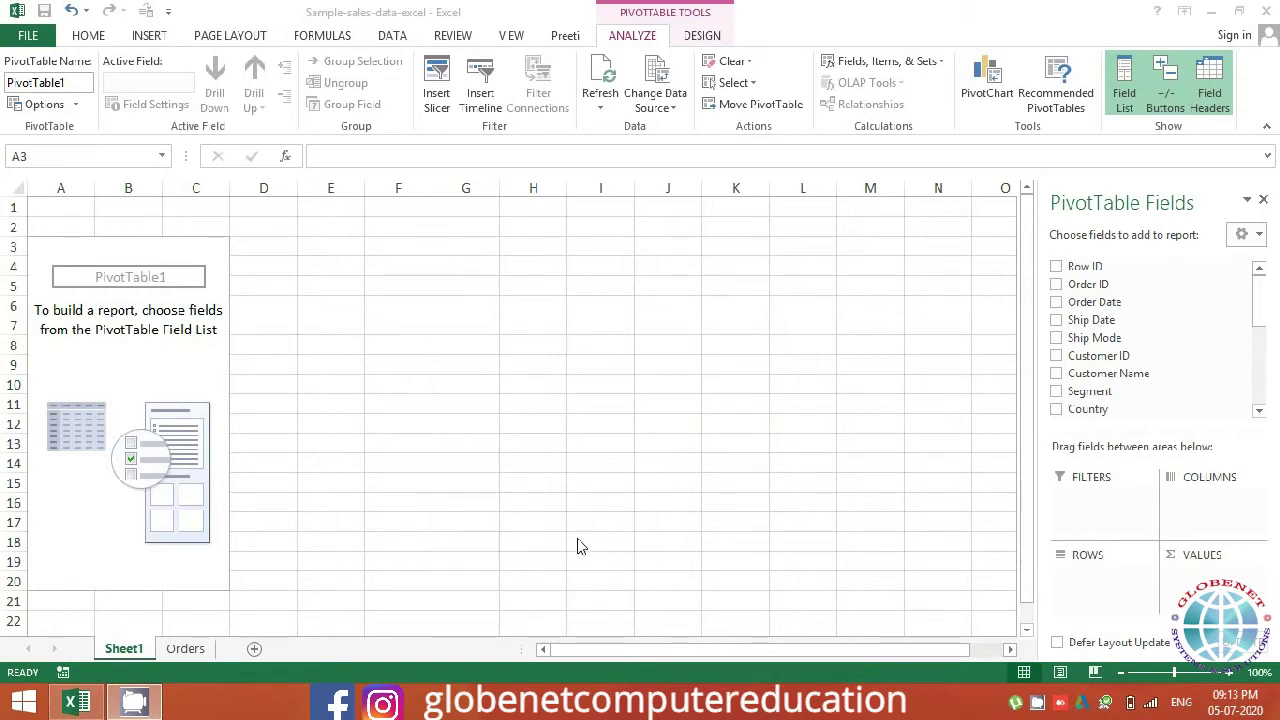
- Create a second PivotTable from Orders!$A$1:$U$9995 on a new worksheet, starting from cell A1 of the Orders sheet
{"action": "left_click", "coordinate": [186, 649]}
{"action": "left_click", "coordinate": [217, 345]}
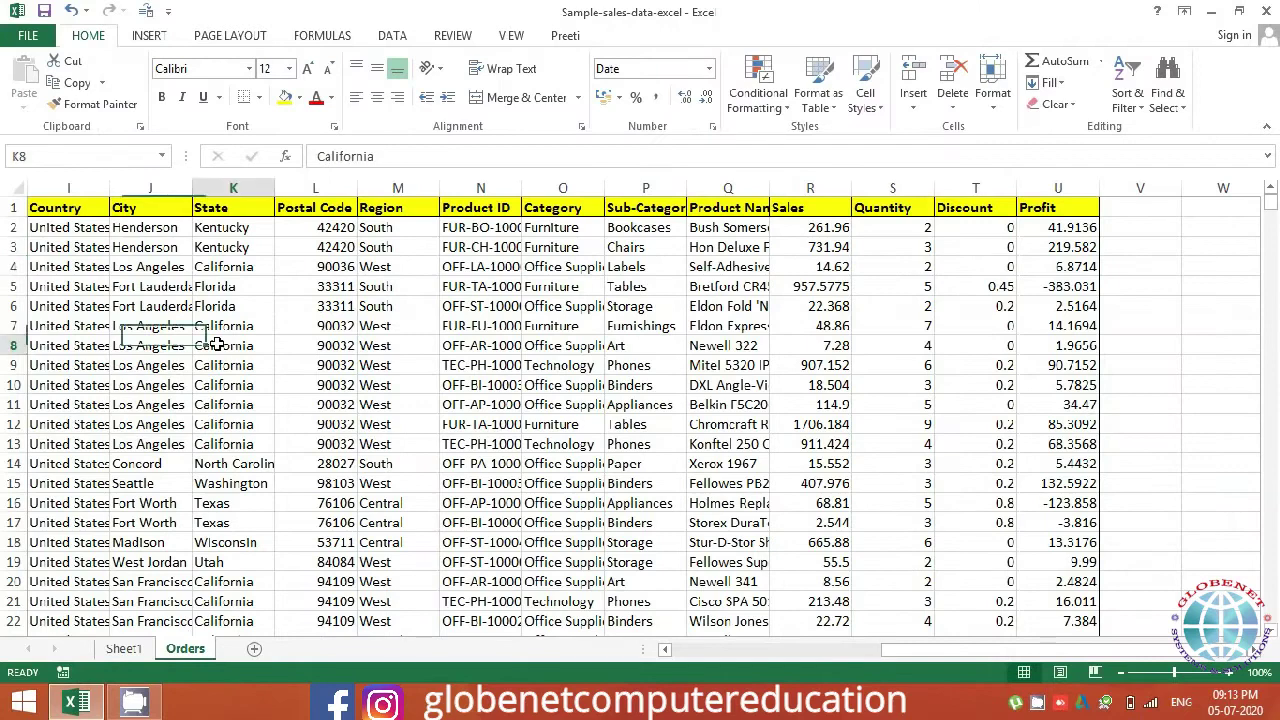
{"action": "key", "text": "ctrl+Home"}
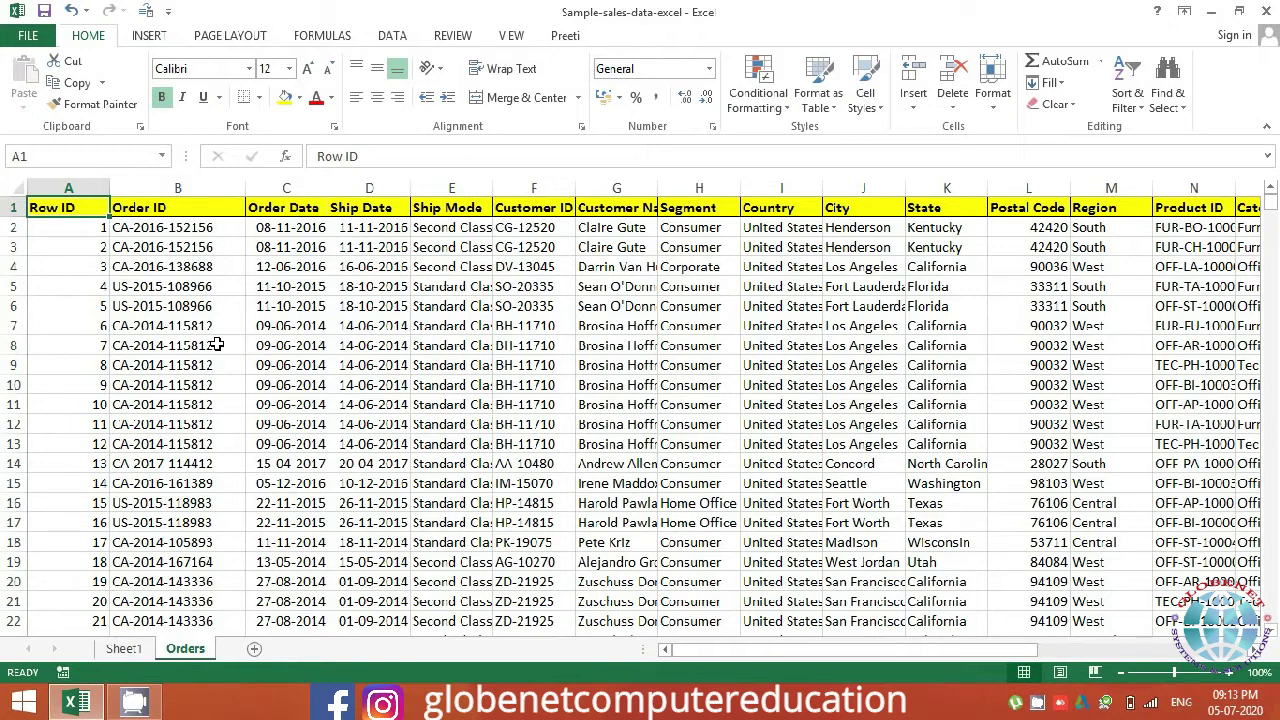
{"action": "key", "text": "alt"}
{"action": "key", "text": "alt"}
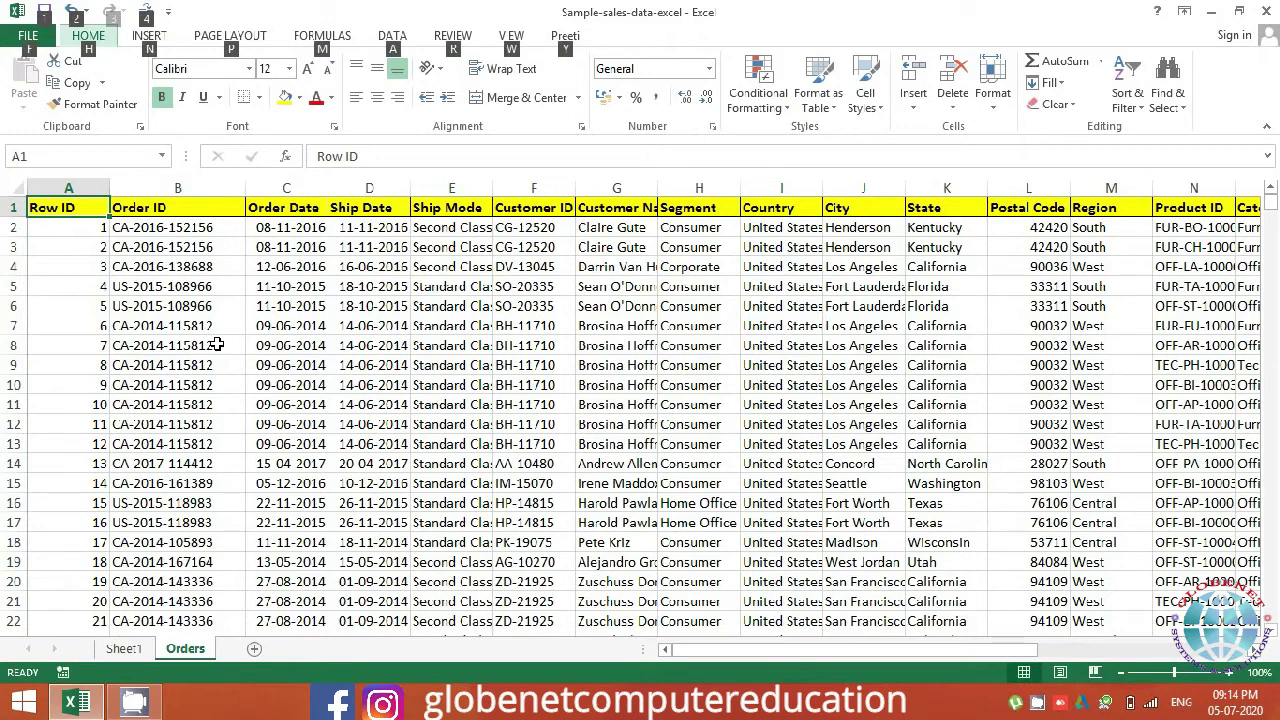
{"action": "key", "text": "n"}
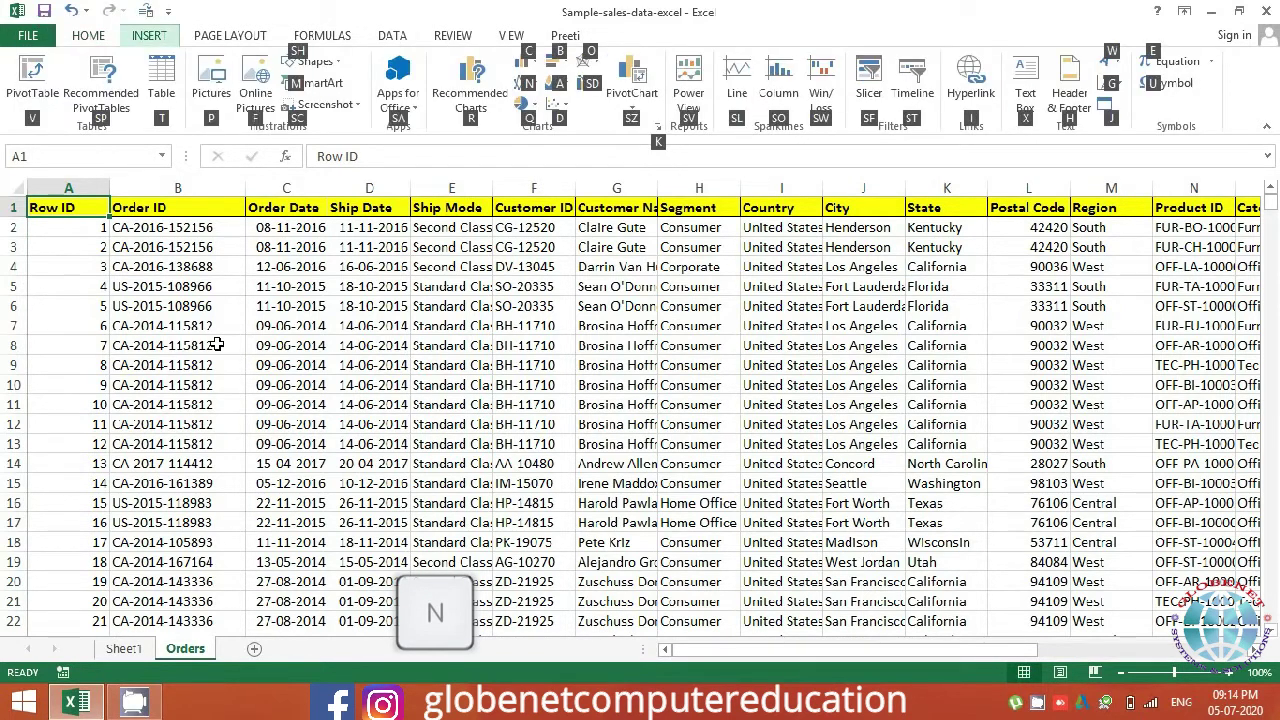
{"action": "key", "text": "v"}
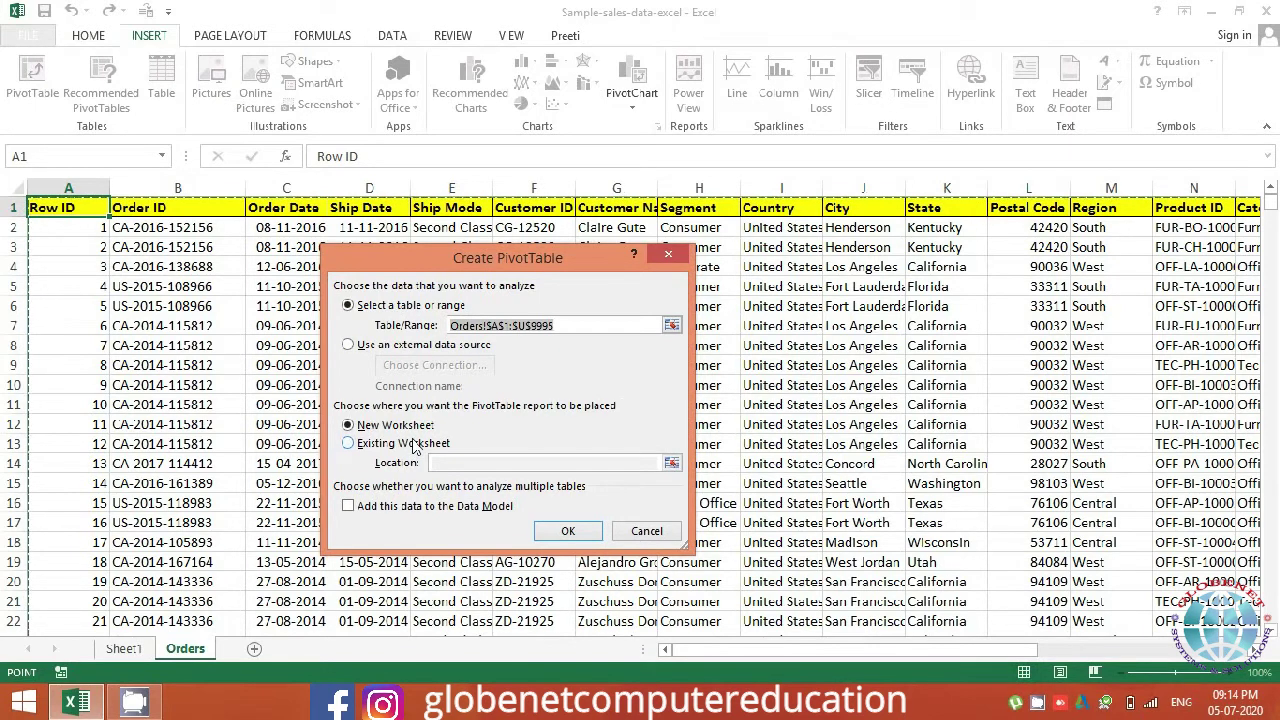
{"action": "key", "text": "Return"}
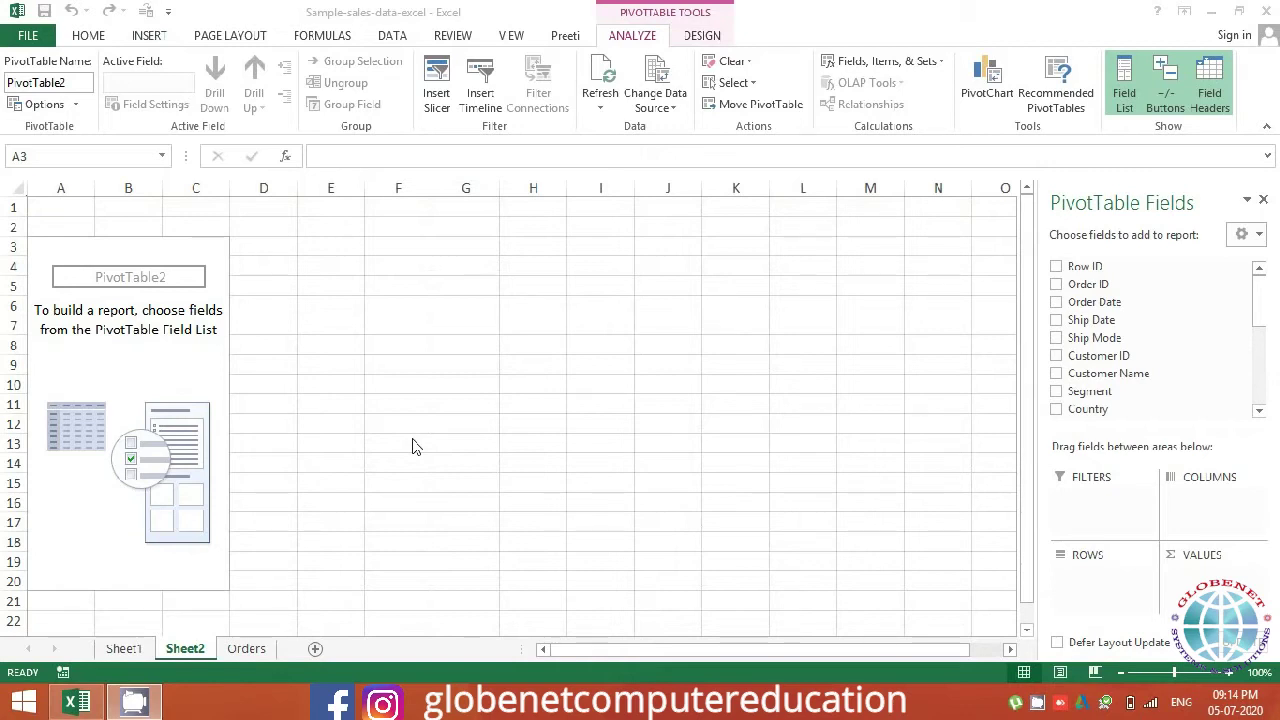
- Delete the new worksheet that holds the second PivotTable
{"action": "key", "text": "alt+e"}
{"action": "key", "text": "l"}
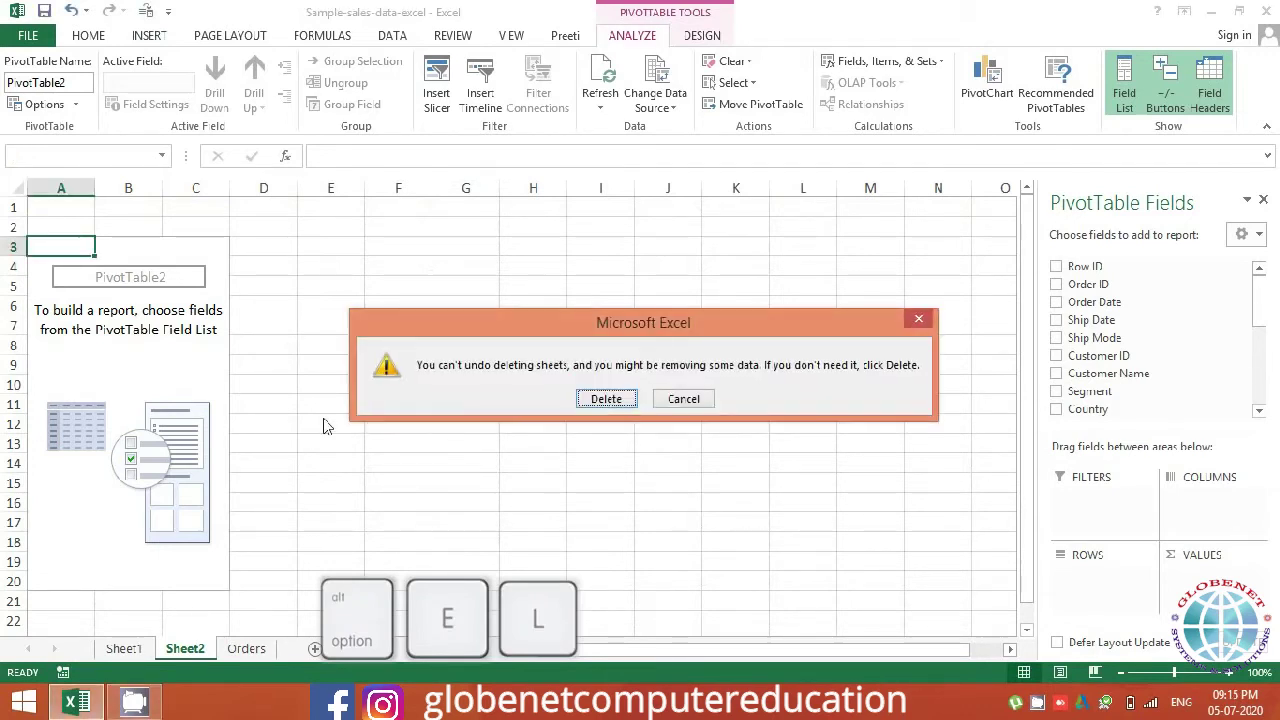
{"action": "key", "text": "Return"}
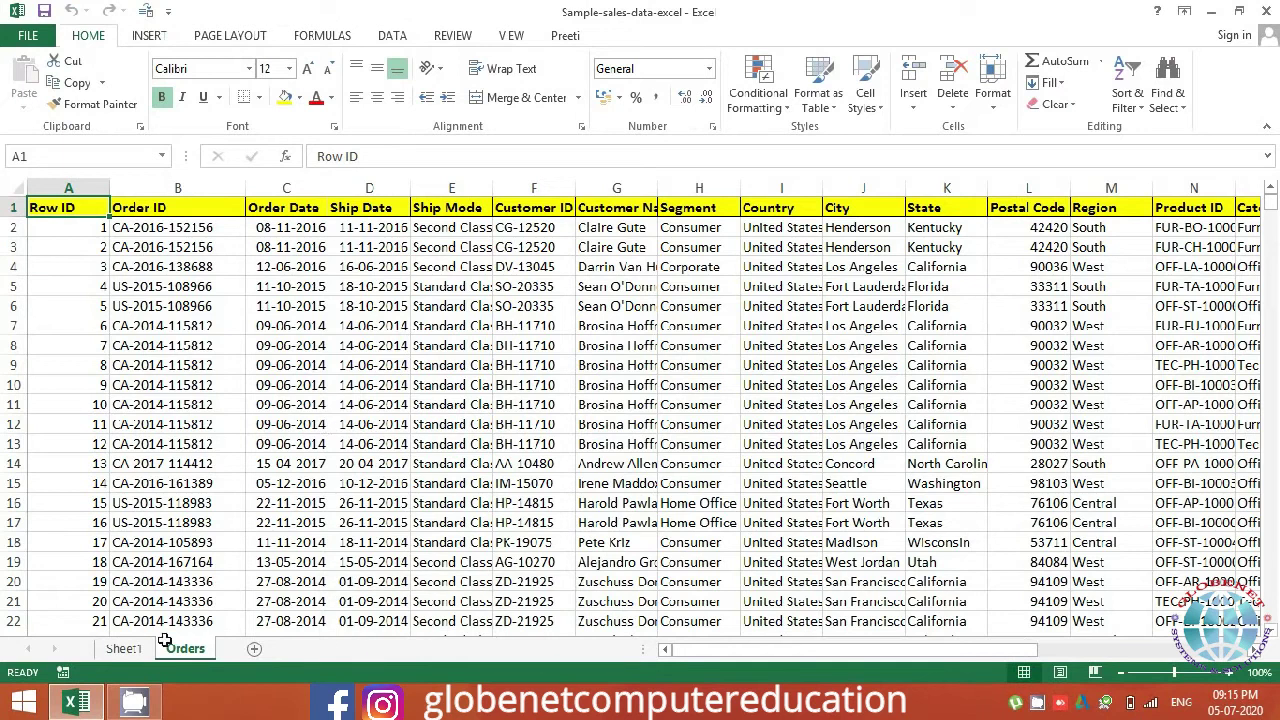
- Undock the PivotTable Fields pane on Sheet1 and enlarge it to show more fields and bigger layout areas
{"action": "left_click", "coordinate": [146, 648]}
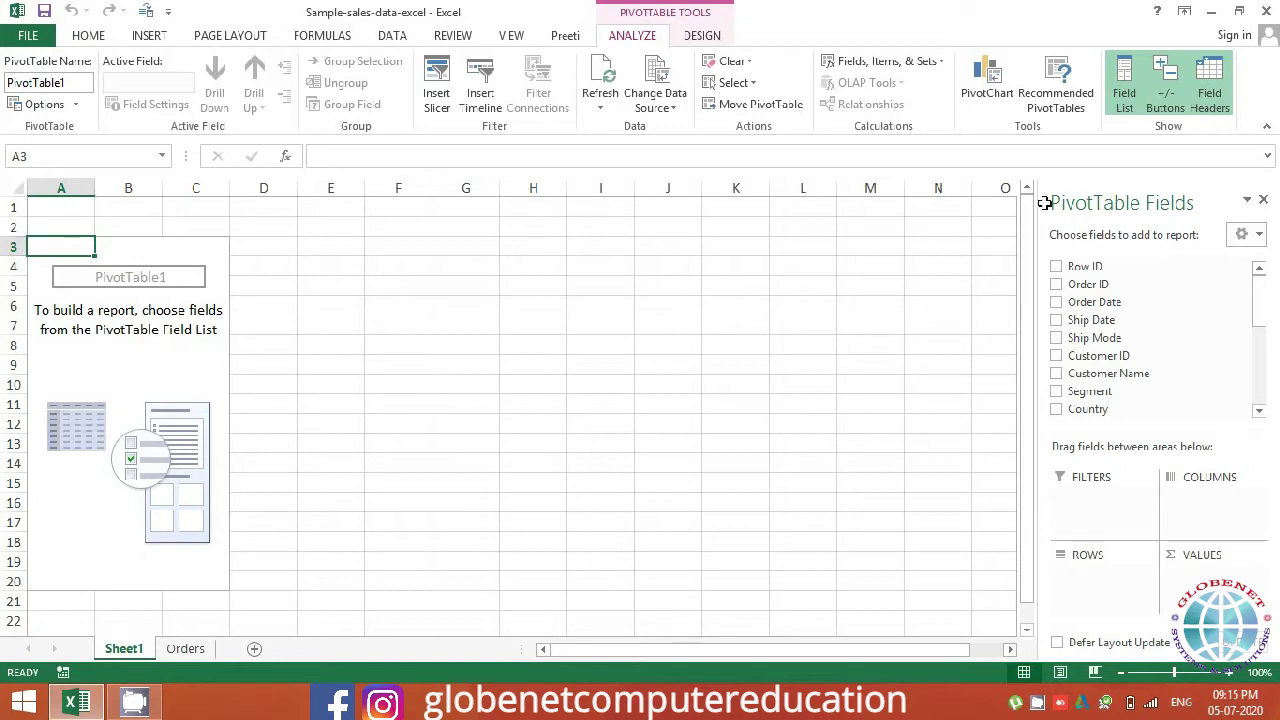
{"action": "left_click_drag", "start_coordinate": [1075, 190], "coordinate": [945, 191]}
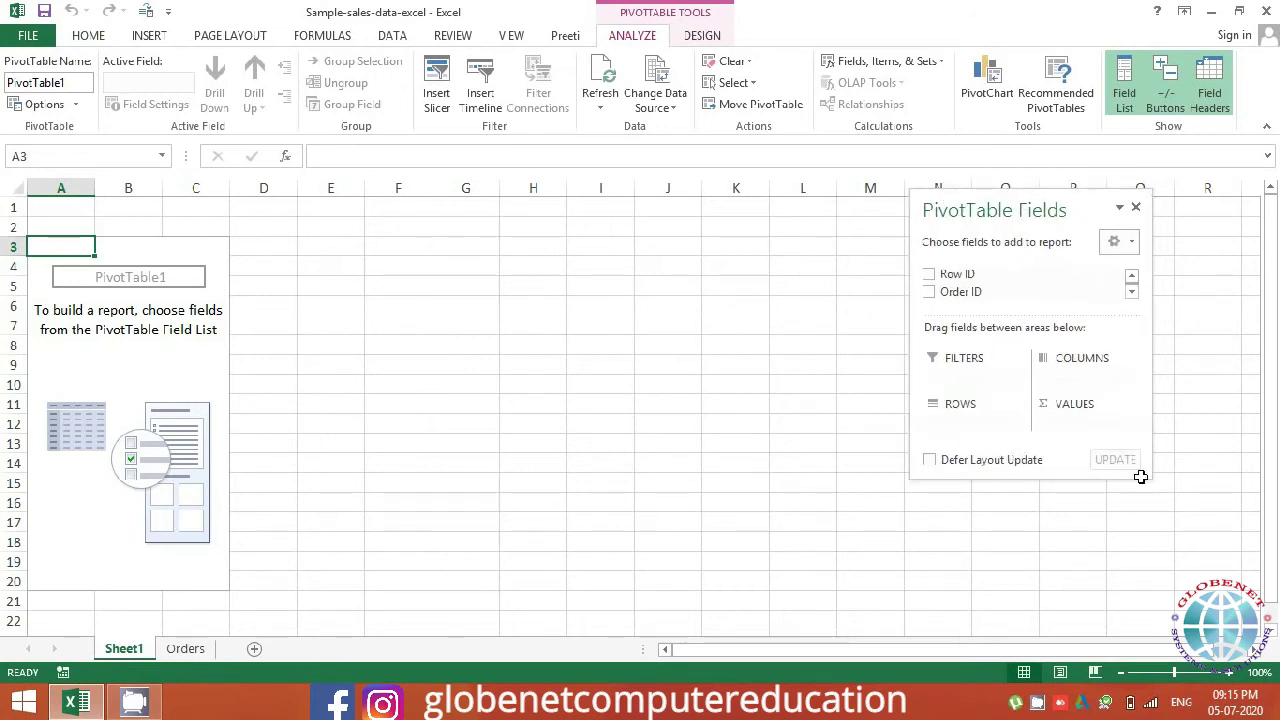
{"action": "left_click_drag", "start_coordinate": [1140, 472], "coordinate": [1175, 535]}
{"action": "left_click_drag", "start_coordinate": [1184, 591], "coordinate": [1214, 654]}
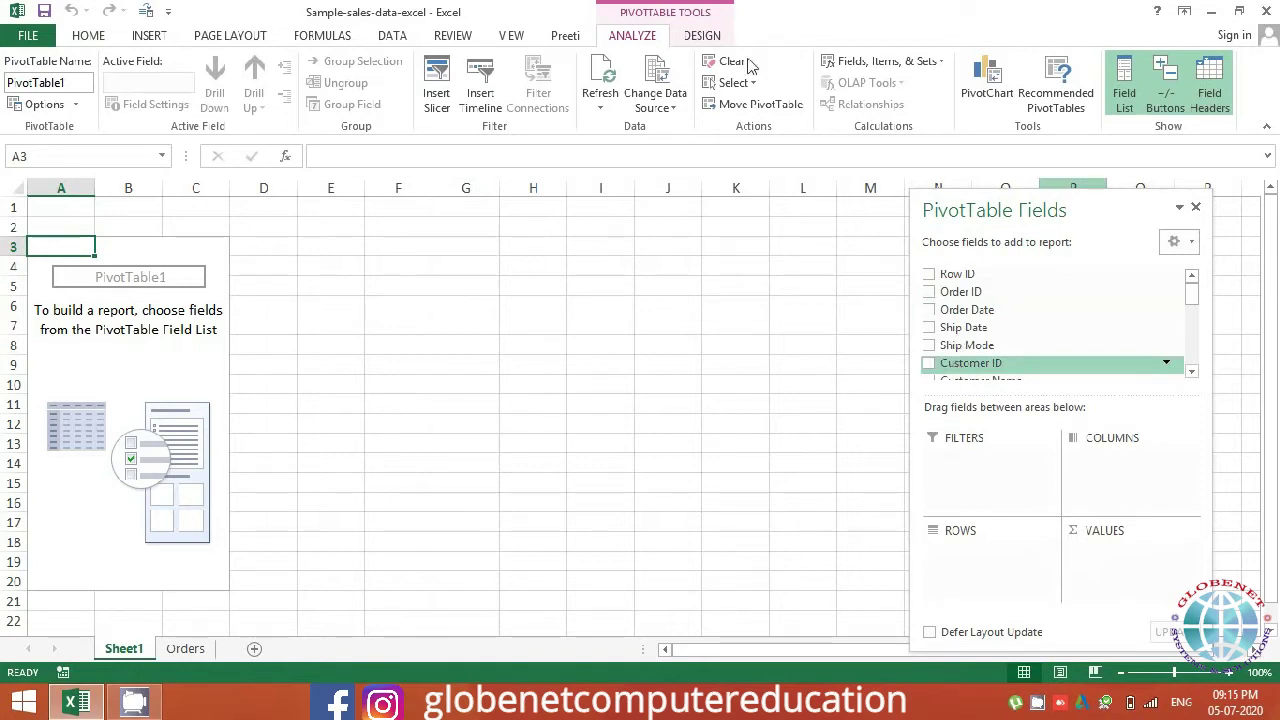
- Examine the analysis and design commands available for the empty PivotTable on Sheet1
{"action": "left_click", "coordinate": [702, 40]}
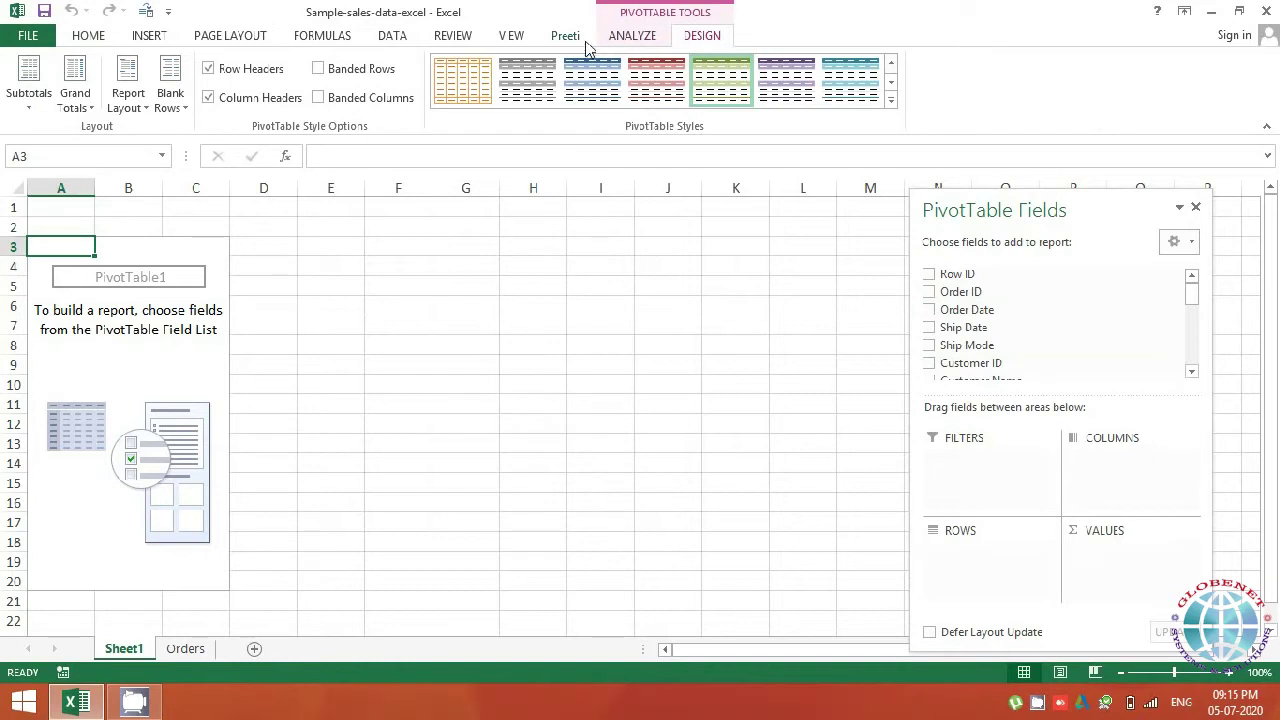
{"action": "left_click", "coordinate": [622, 45]}
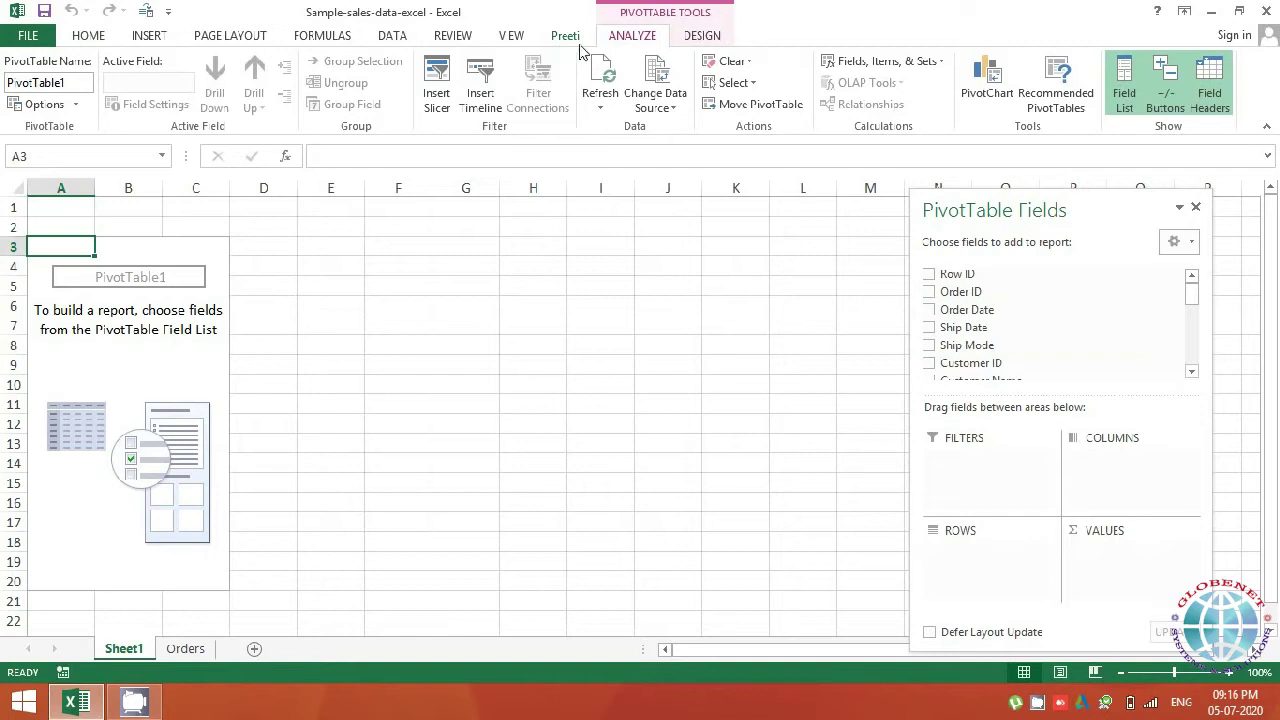
{"action": "left_click", "coordinate": [700, 38]}
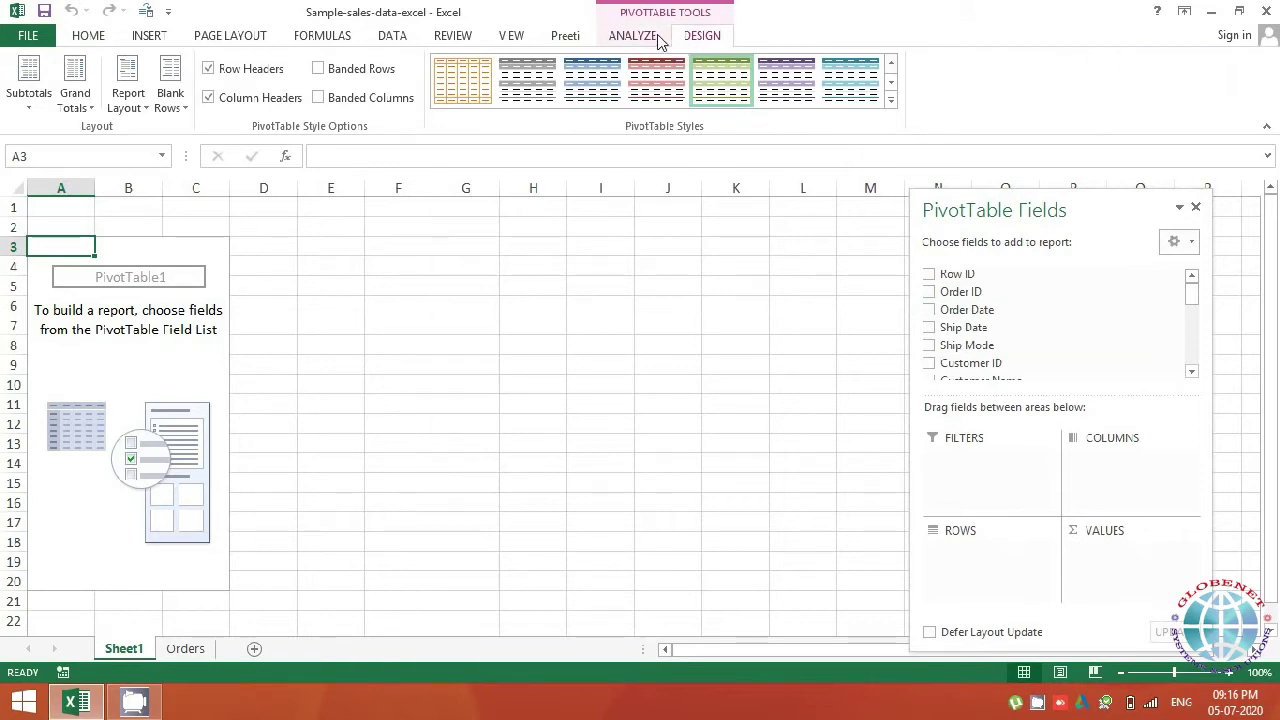
{"action": "left_click", "coordinate": [658, 40]}
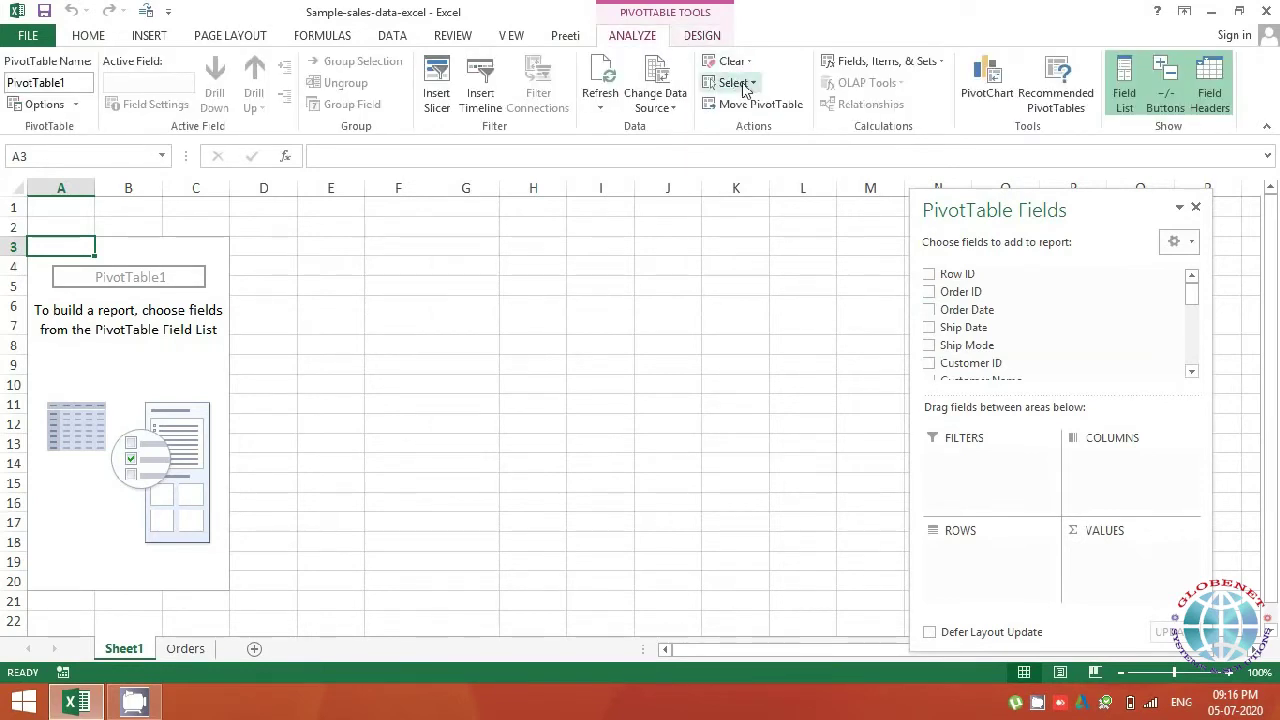
{"action": "left_click", "coordinate": [706, 44]}
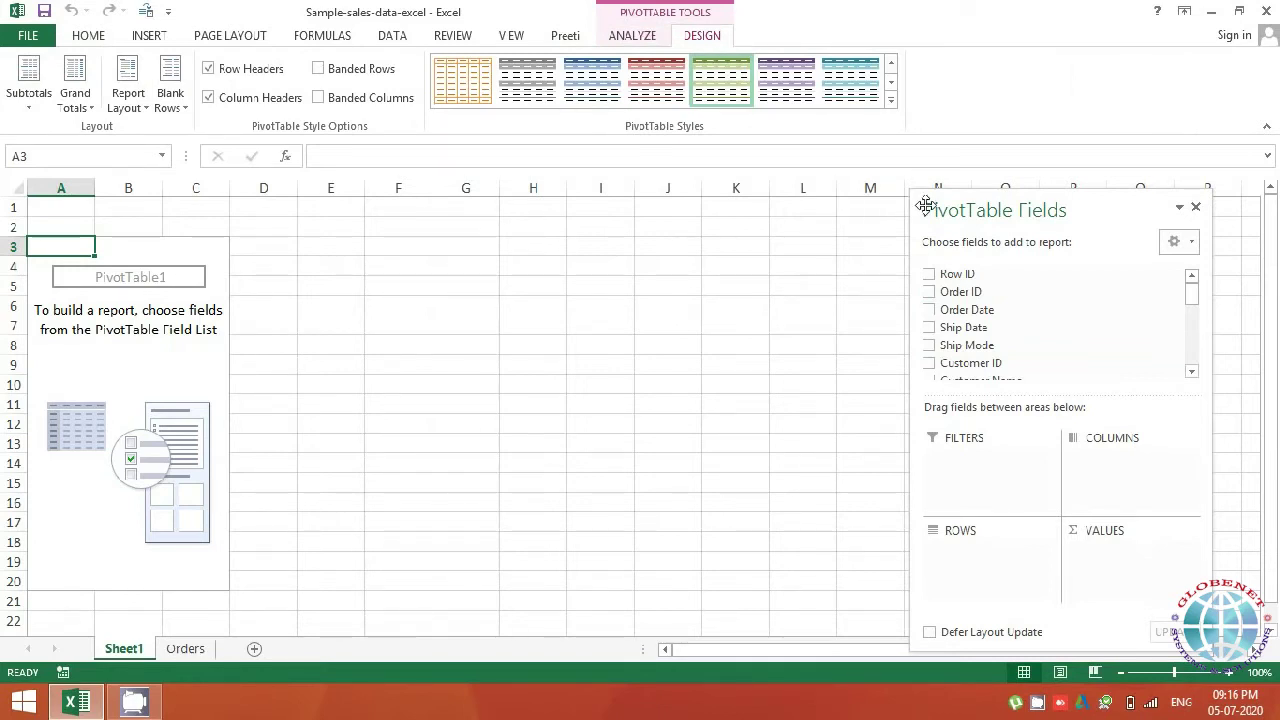
{"action": "left_click_drag", "start_coordinate": [1046, 294], "coordinate": [1040, 215]}
- Check the first and last column headers of the Orders sheet and the first Order Date entry
{"action": "left_click", "coordinate": [198, 652]}
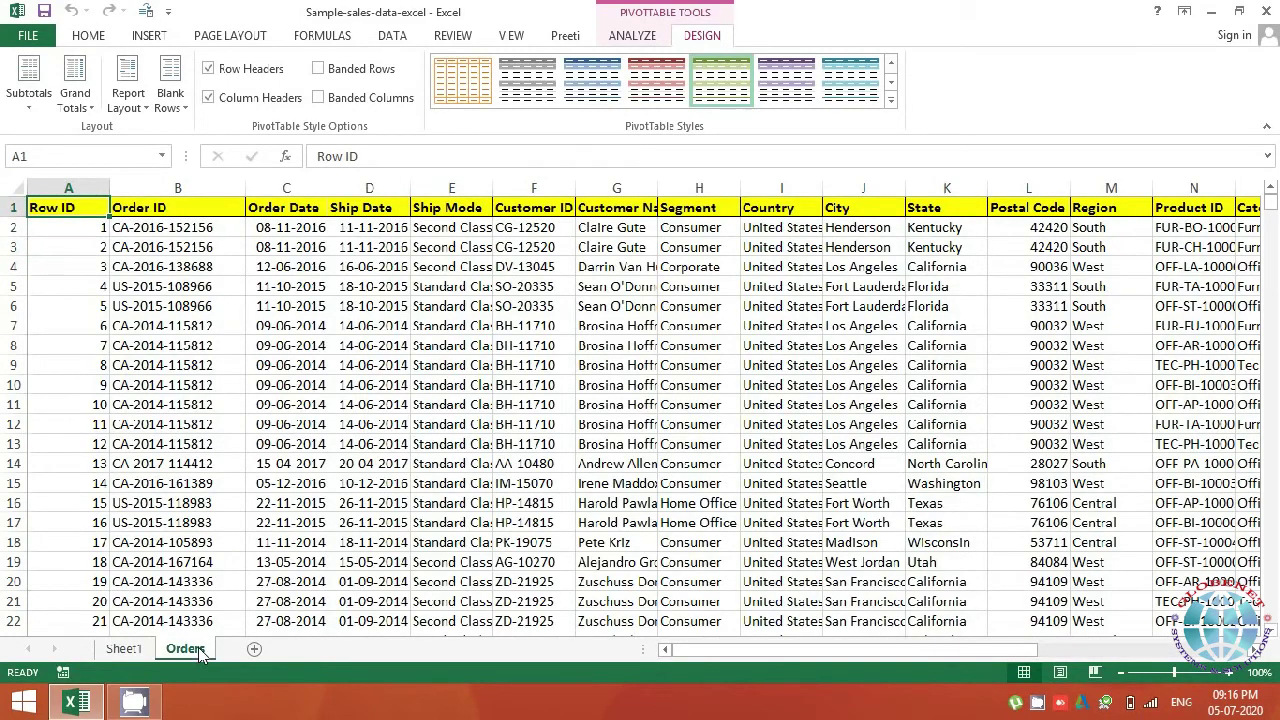
{"action": "key", "text": "ctrl+Right"}
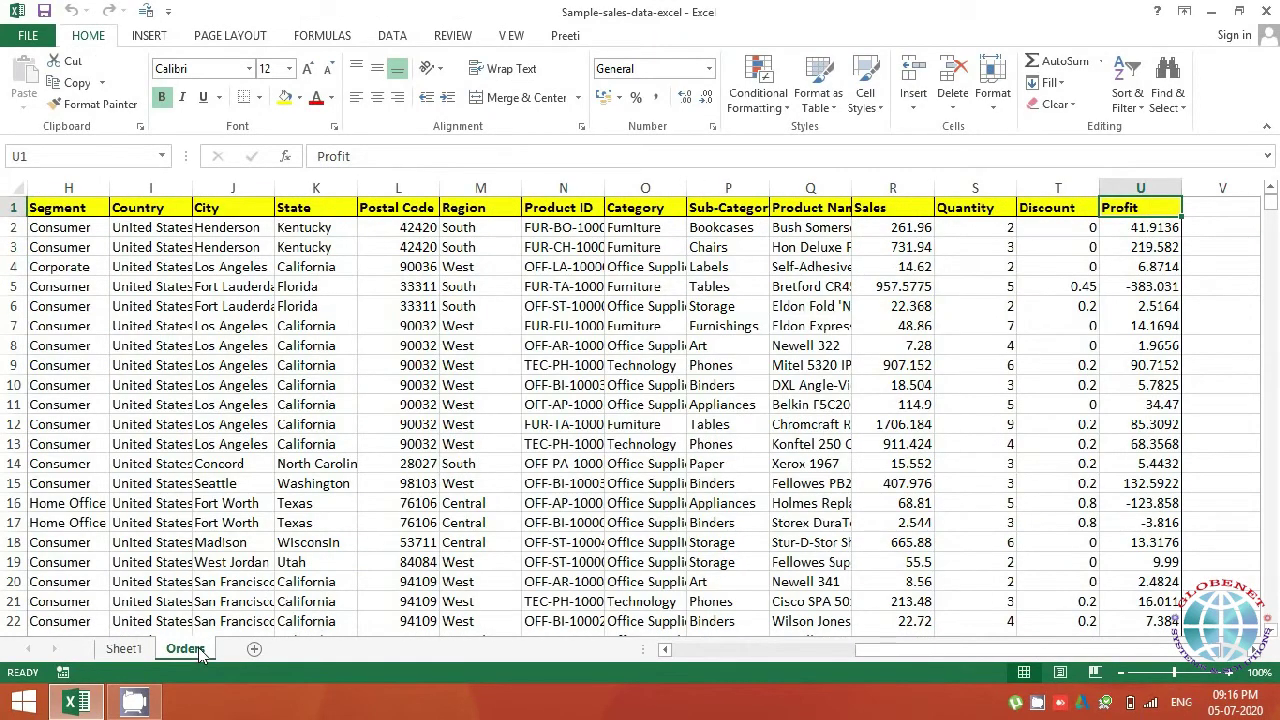
{"action": "key", "text": "ctrl+Left"}
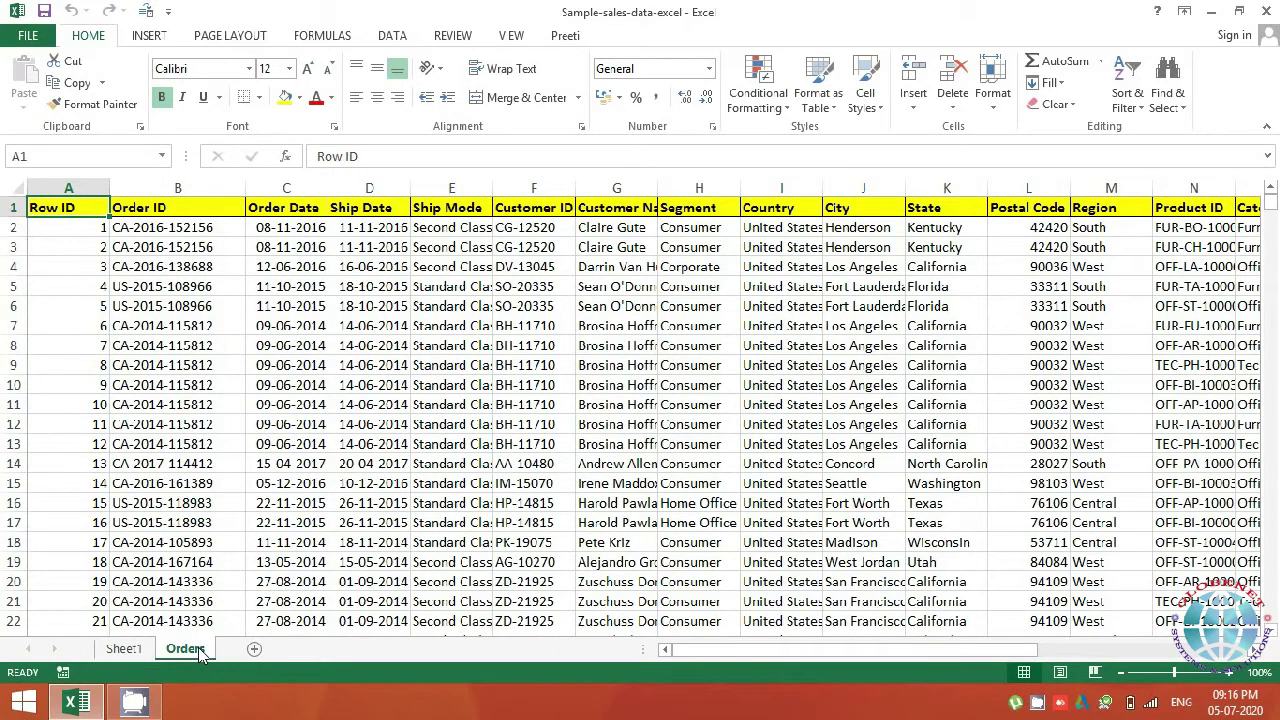
{"action": "key", "text": "Right"}
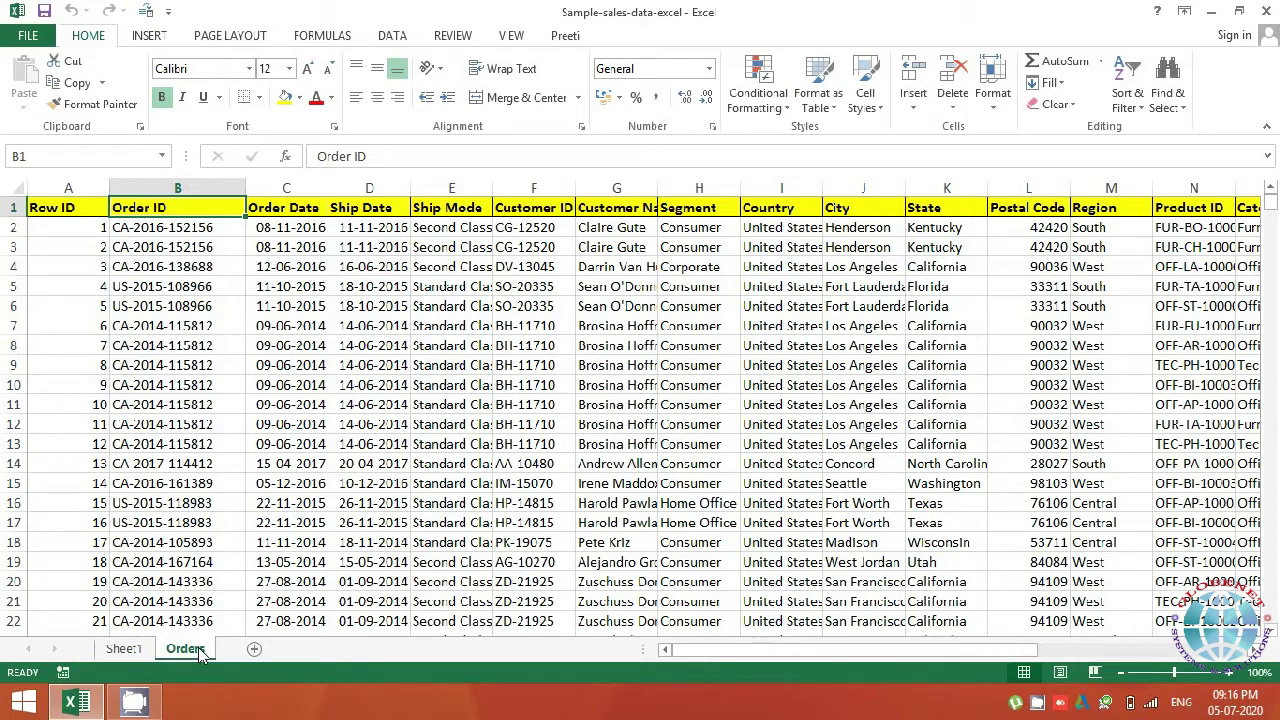
{"action": "key", "text": "Right"}
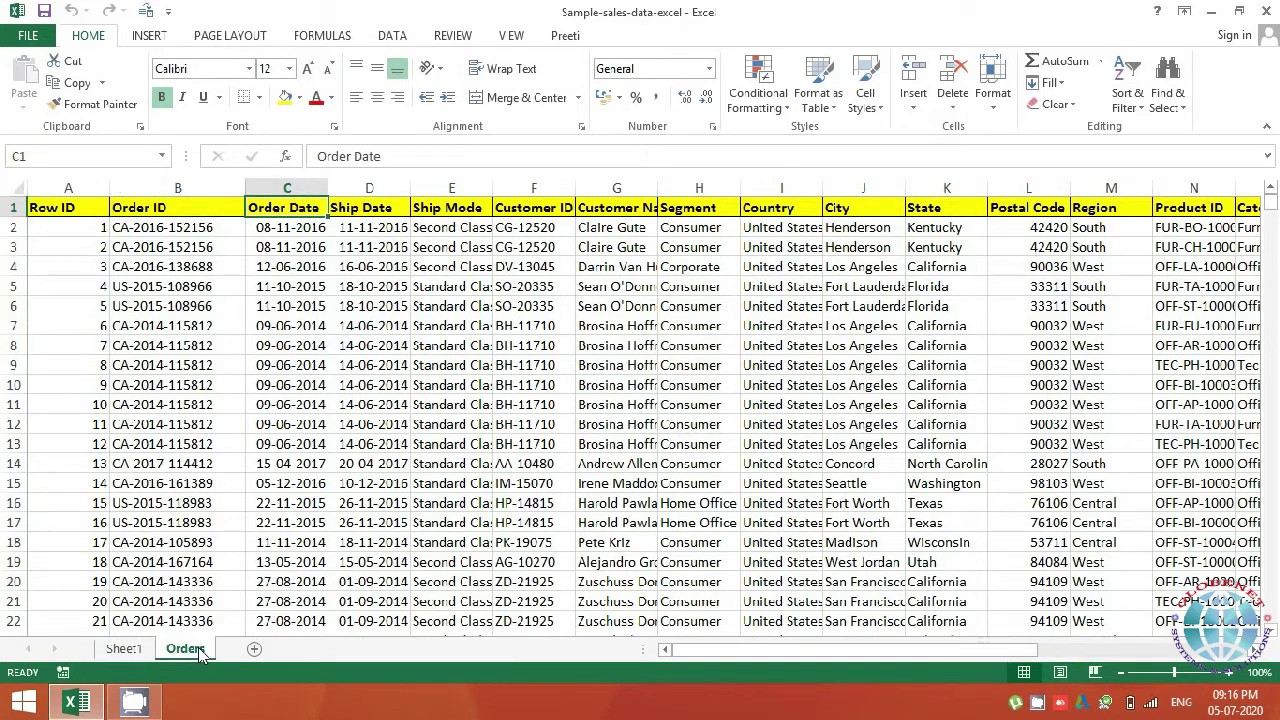
{"action": "key", "text": "Down"}
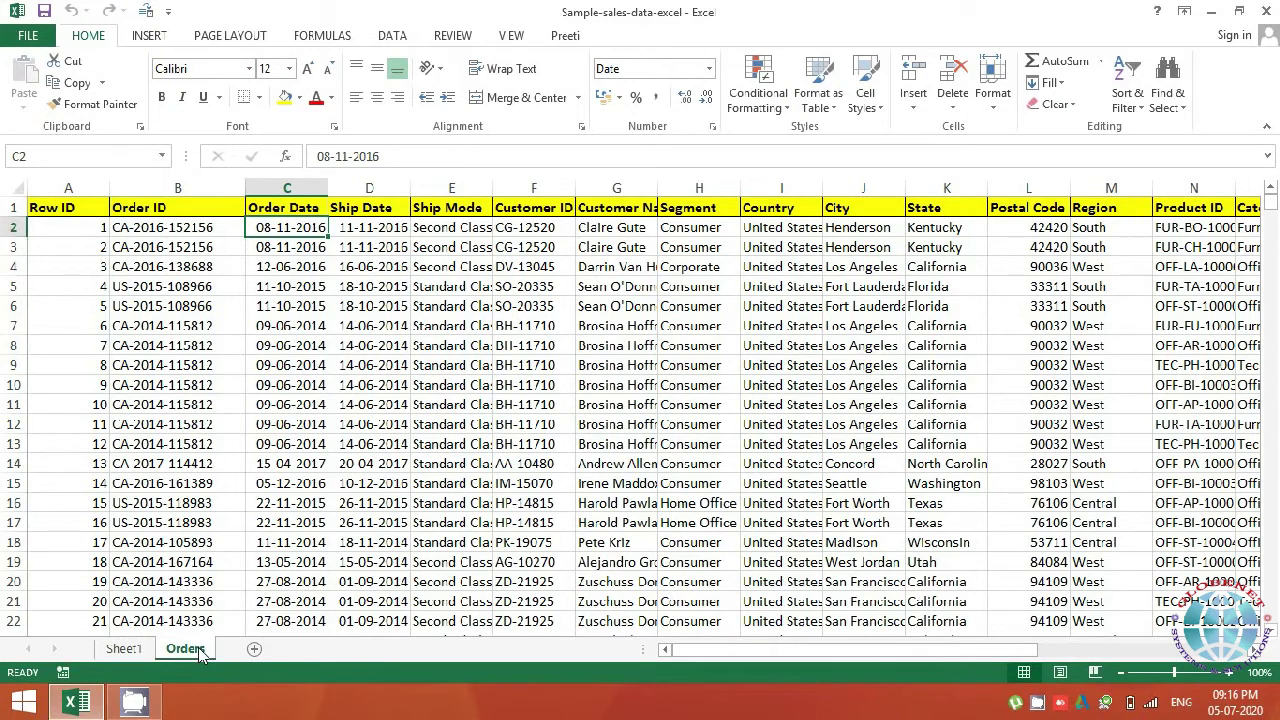
- Go through the Orders column headers one by one from Order ID to Profit
{"action": "key", "text": "Left"}
{"action": "key", "text": "Up"}
{"action": "key", "text": "Right"}
{"action": "key", "text": "Right"}
{"action": "key", "text": "Right"}
{"action": "key", "text": "Right"}
{"action": "key", "text": "Right"}
{"action": "key", "text": "Right"}
{"action": "key", "text": "Right"}
{"action": "key", "text": "Right"}
{"action": "key", "text": "Right"}
{"action": "key", "text": "Right"}
{"action": "key", "text": "Right"}
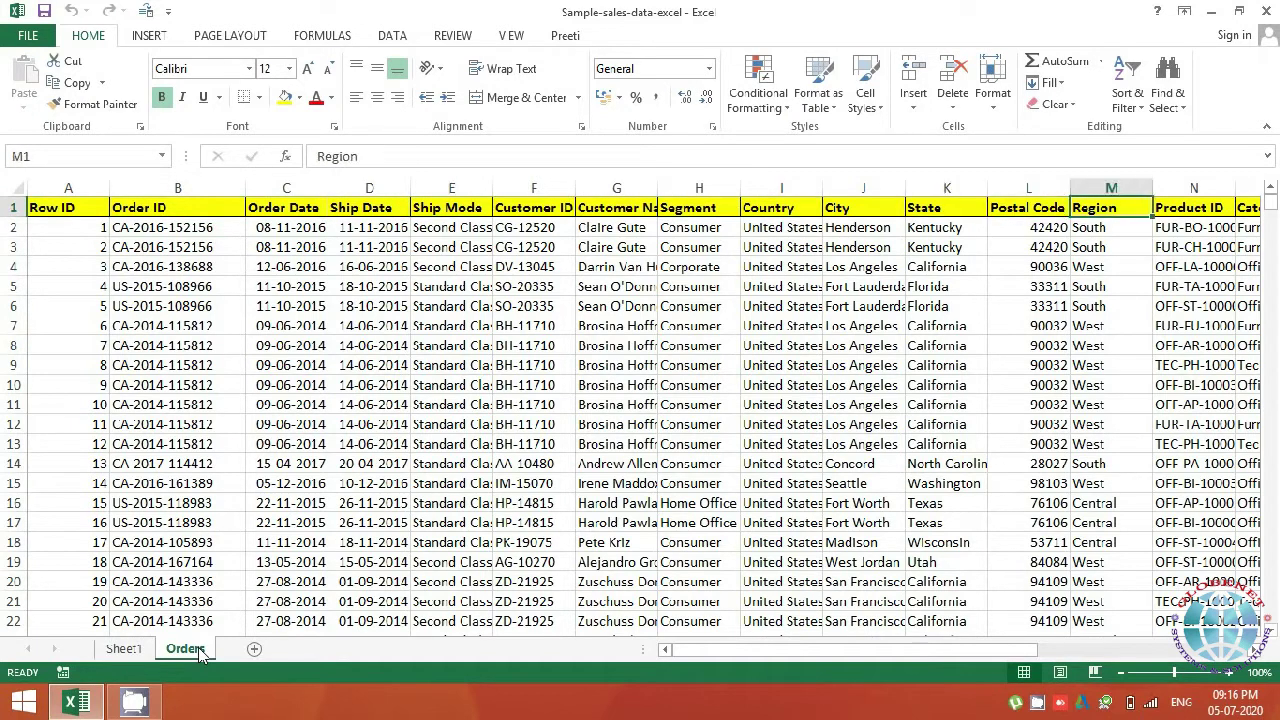
{"action": "key", "text": "Right"}
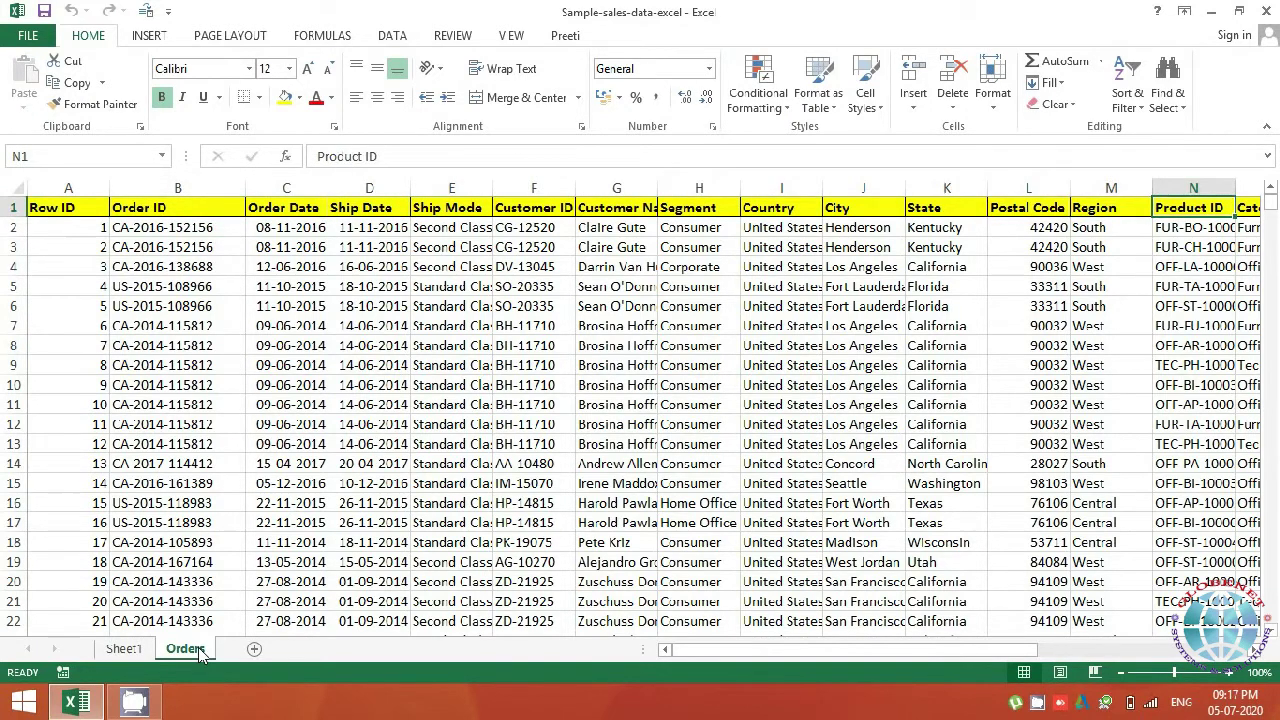
{"action": "key", "text": "Right"}
{"action": "key", "text": "Right"}
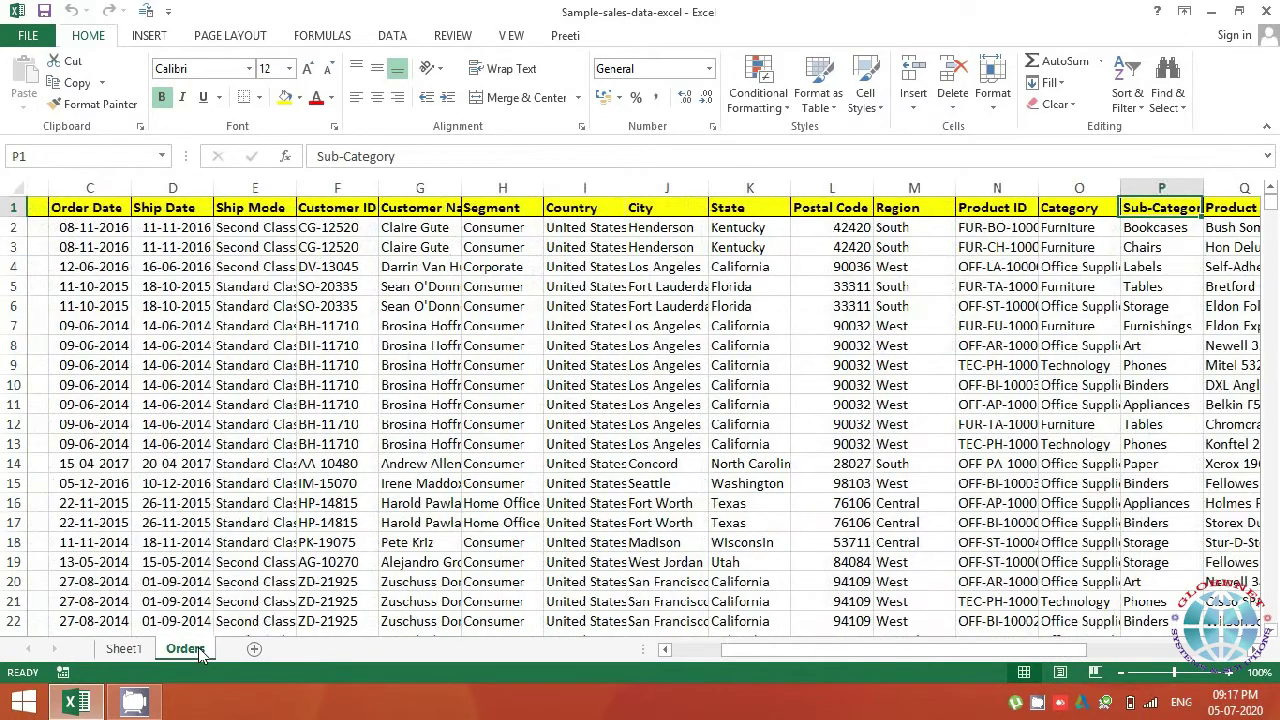
{"action": "key", "text": "Right"}
{"action": "key", "text": "Right"}
{"action": "key", "text": "Right"}
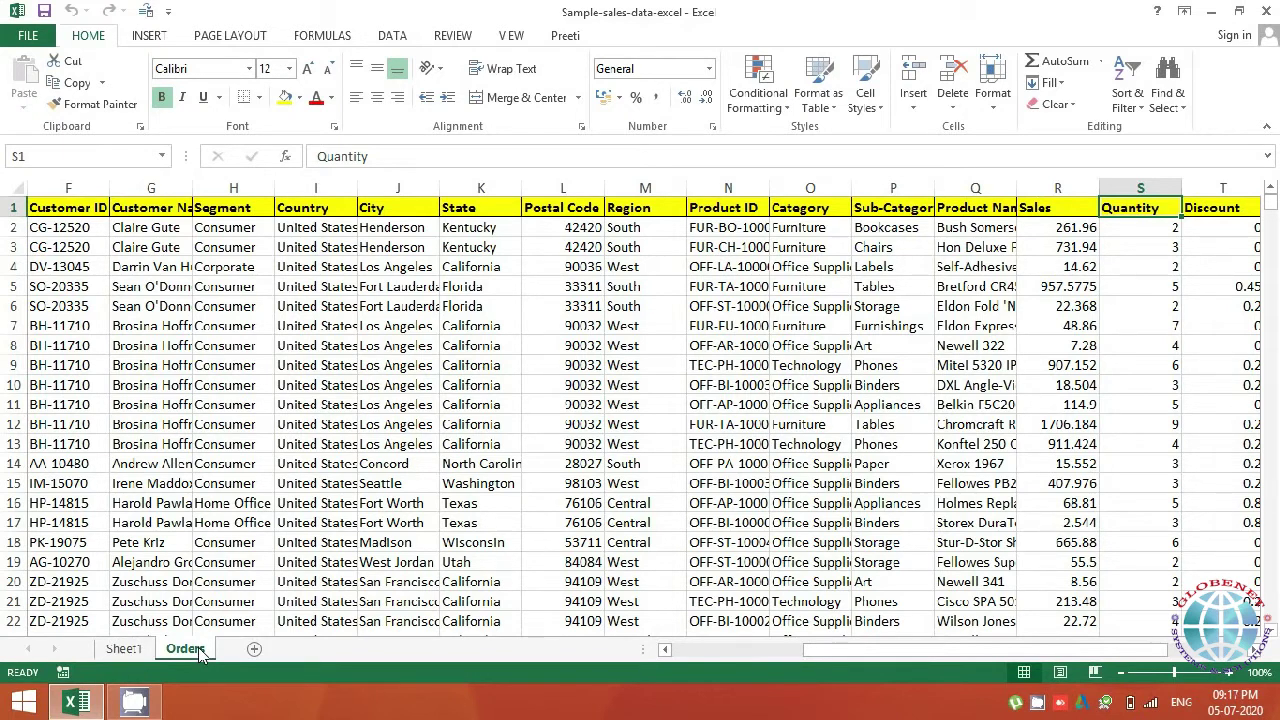
{"action": "key", "text": "Right"}
{"action": "key", "text": "Right"}
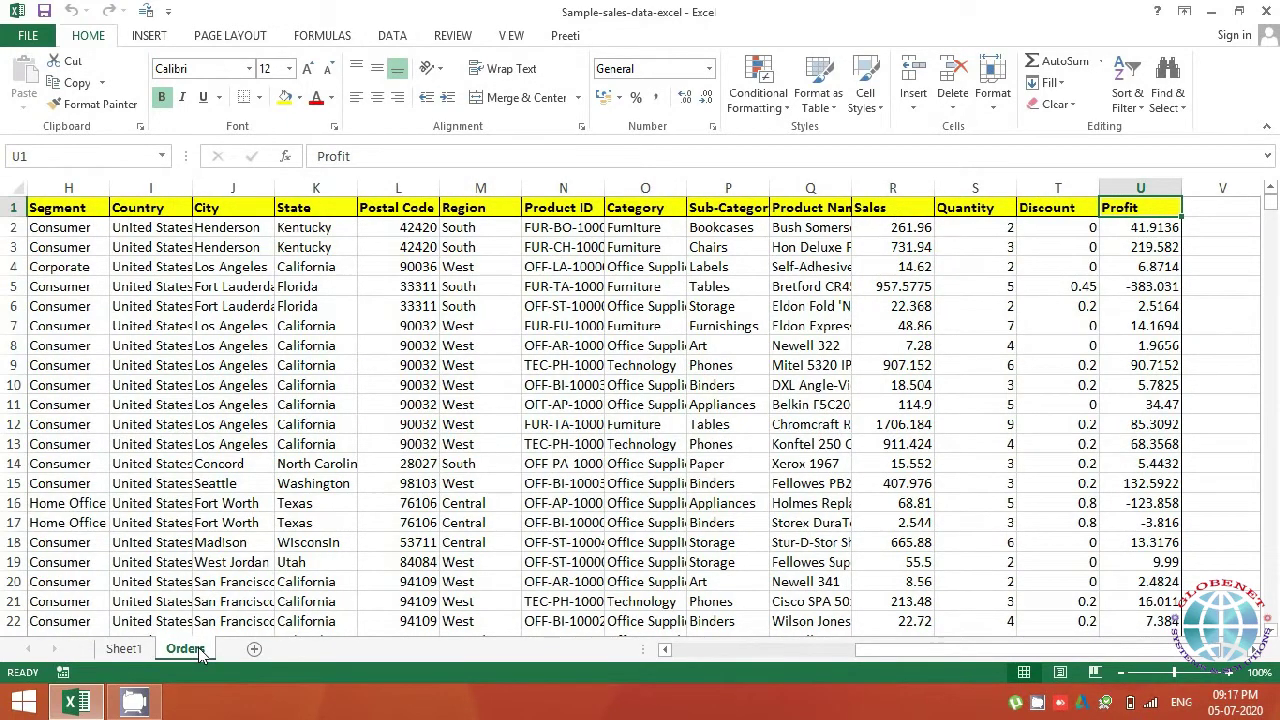
- Examine the numeric columns Sales, Quantity, Discount and Profit of the Orders data
{"action": "key", "text": "Left"}
{"action": "key", "text": "Left"}
{"action": "key", "text": "Left"}
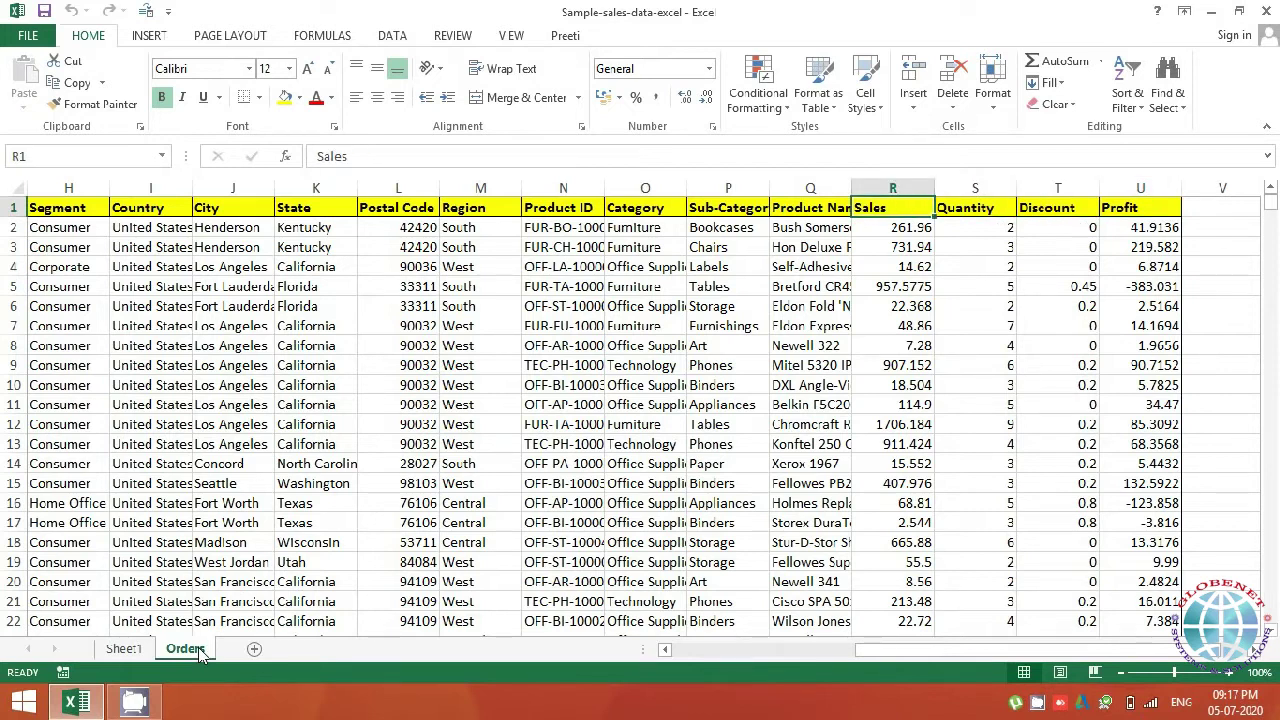
{"action": "key", "text": "Right"}
{"action": "key", "text": "Right"}
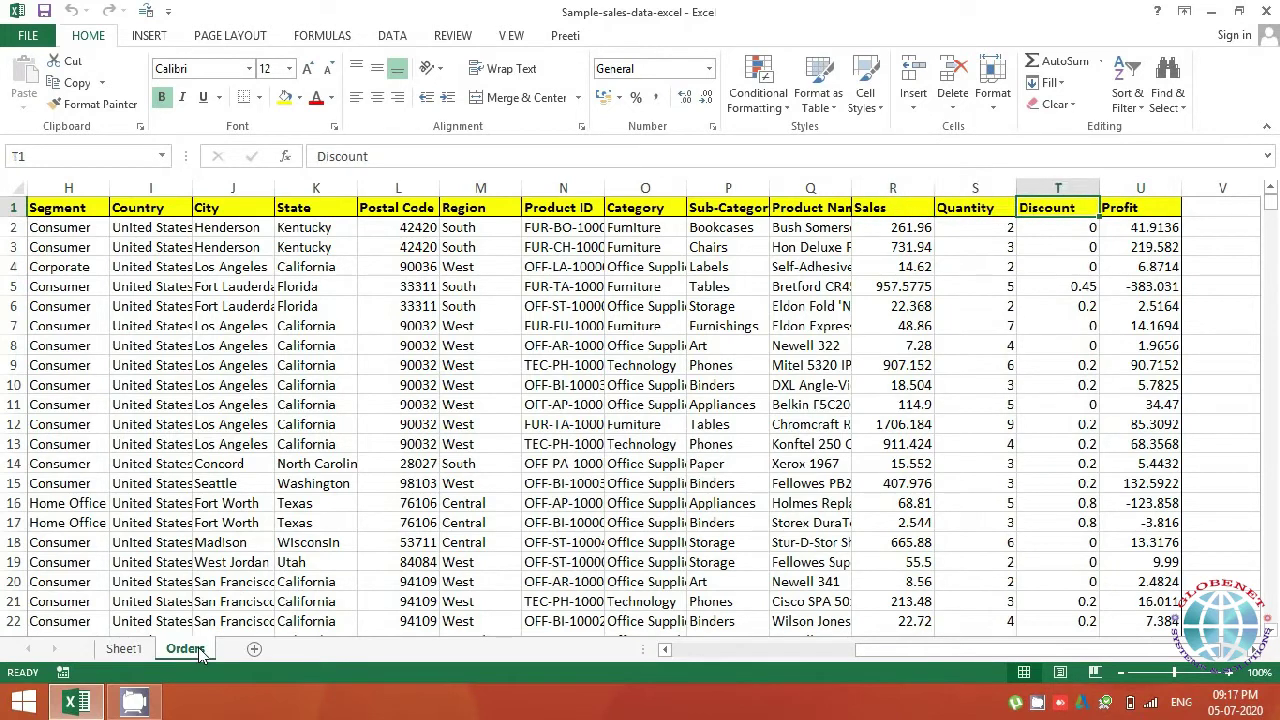
{"action": "key", "text": "Right"}
{"action": "key", "text": "Left"}
{"action": "key", "text": "Left"}
{"action": "key", "text": "Left"}
- Review the product-related headers and select the whole Product ID column of data, then clear the selection
{"action": "key", "text": "Left"}
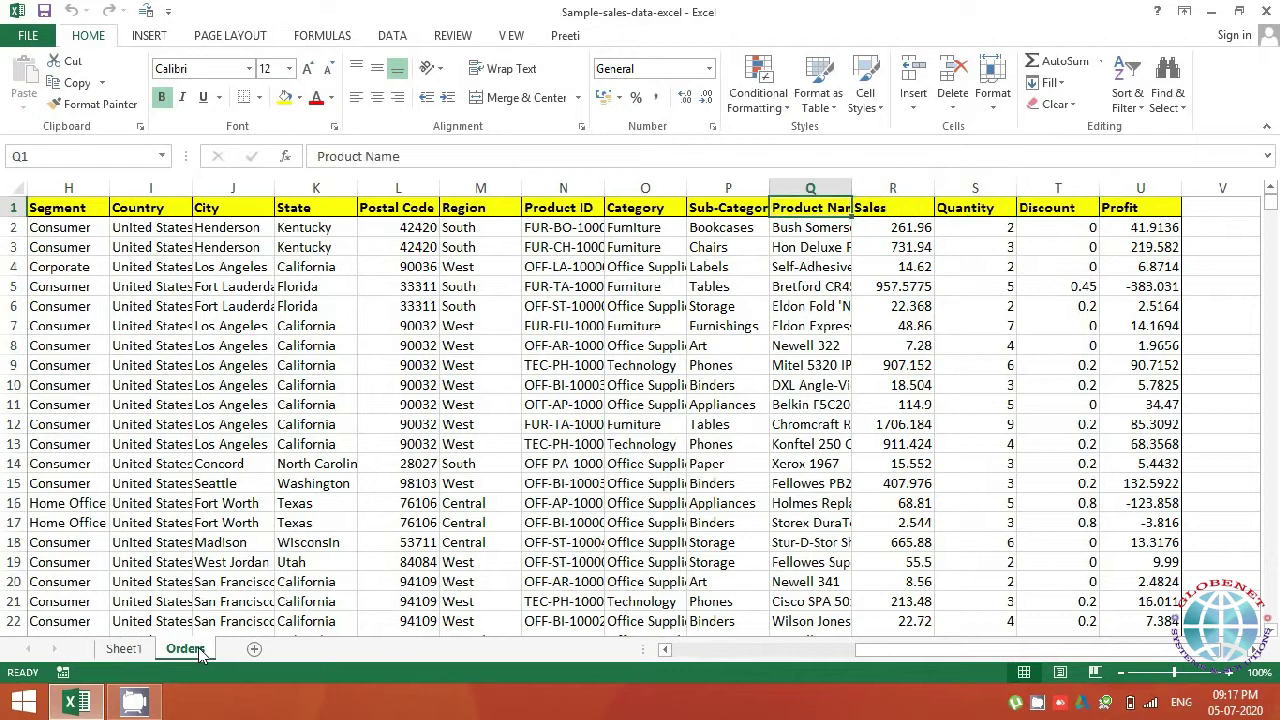
{"action": "key", "text": "Left"}
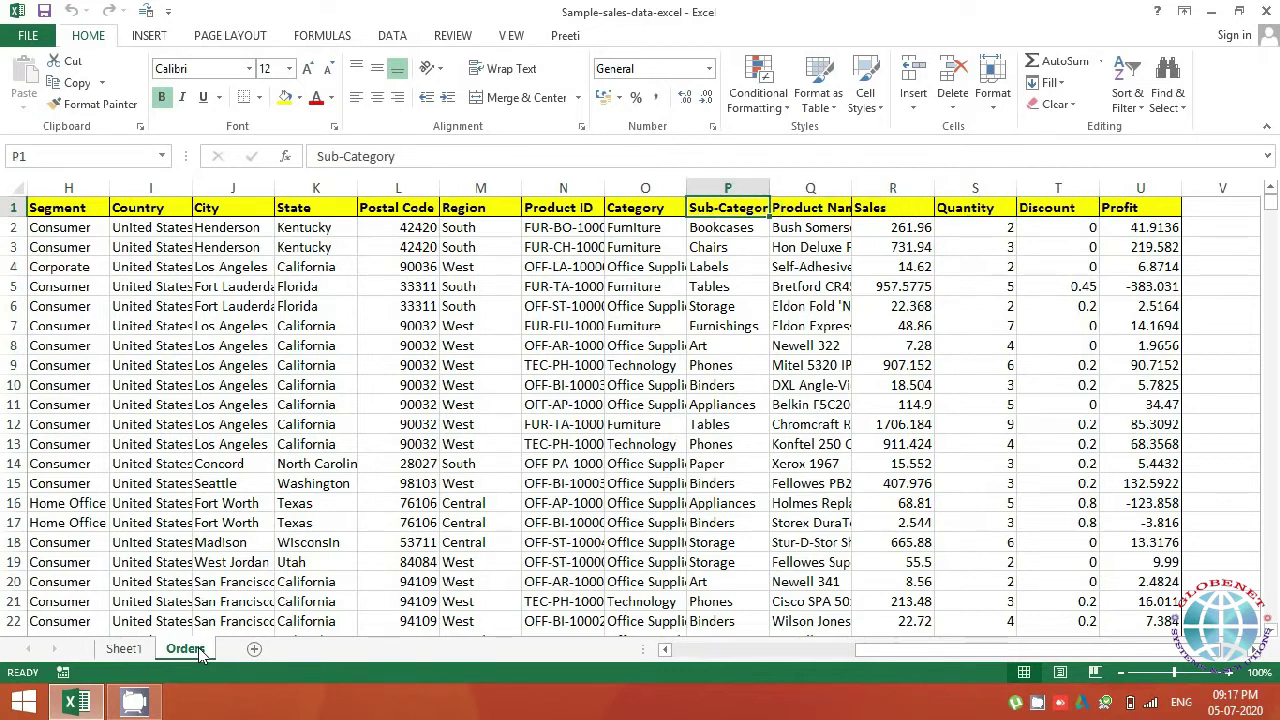
{"action": "key", "text": "Left"}
{"action": "key", "text": "Left"}
{"action": "key", "text": "Right"}
{"action": "key", "text": "Left"}
{"action": "key", "text": "Left"}
{"action": "key", "text": "Right"}
{"action": "key", "text": "ctrl+shift+Down"}
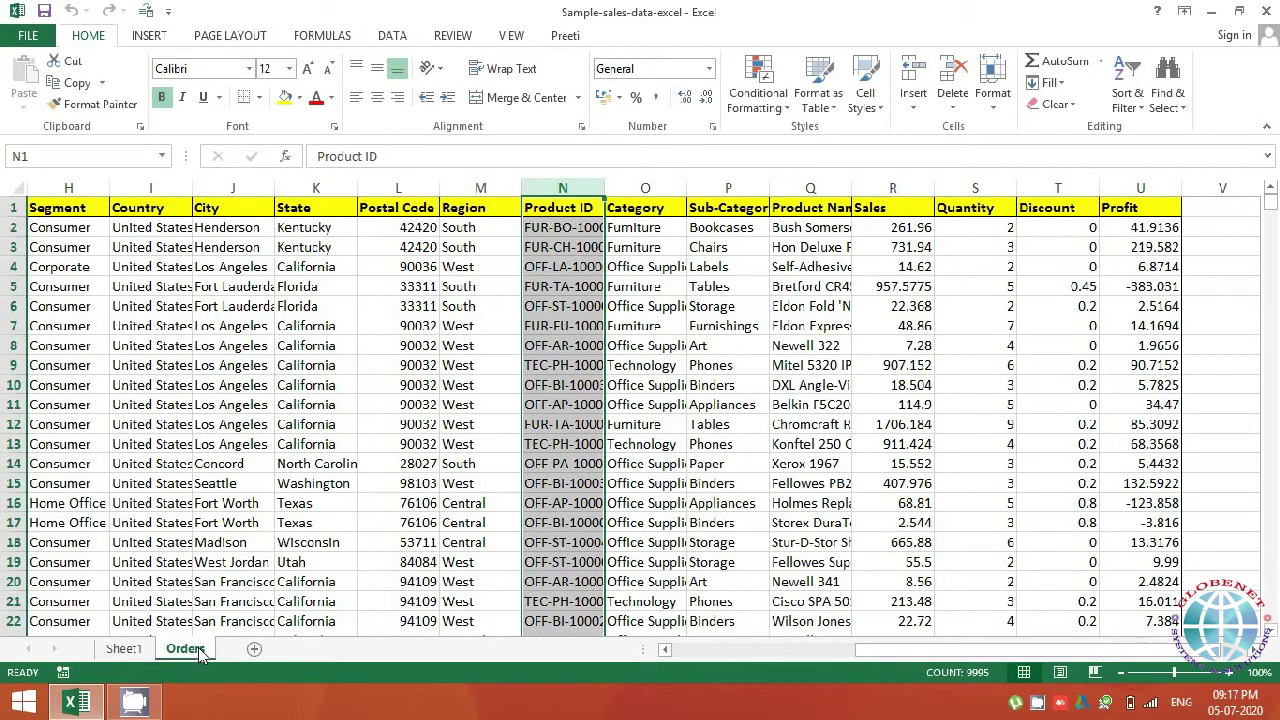
{"action": "key", "text": "Left"}
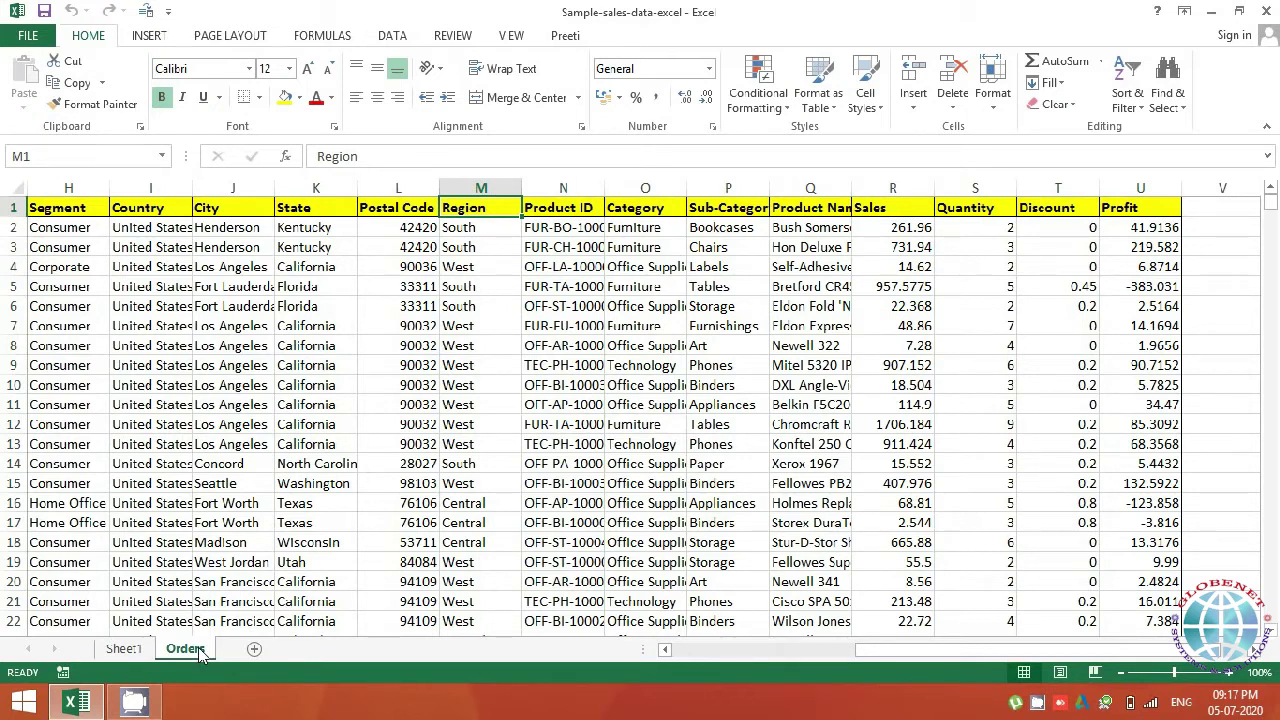
- Review the Orders headers between Sub-Category and Country, including Region, Postal Code, State and City
{"action": "key", "text": "Right"}
{"action": "key", "text": "Right"}
{"action": "key", "text": "Right"}
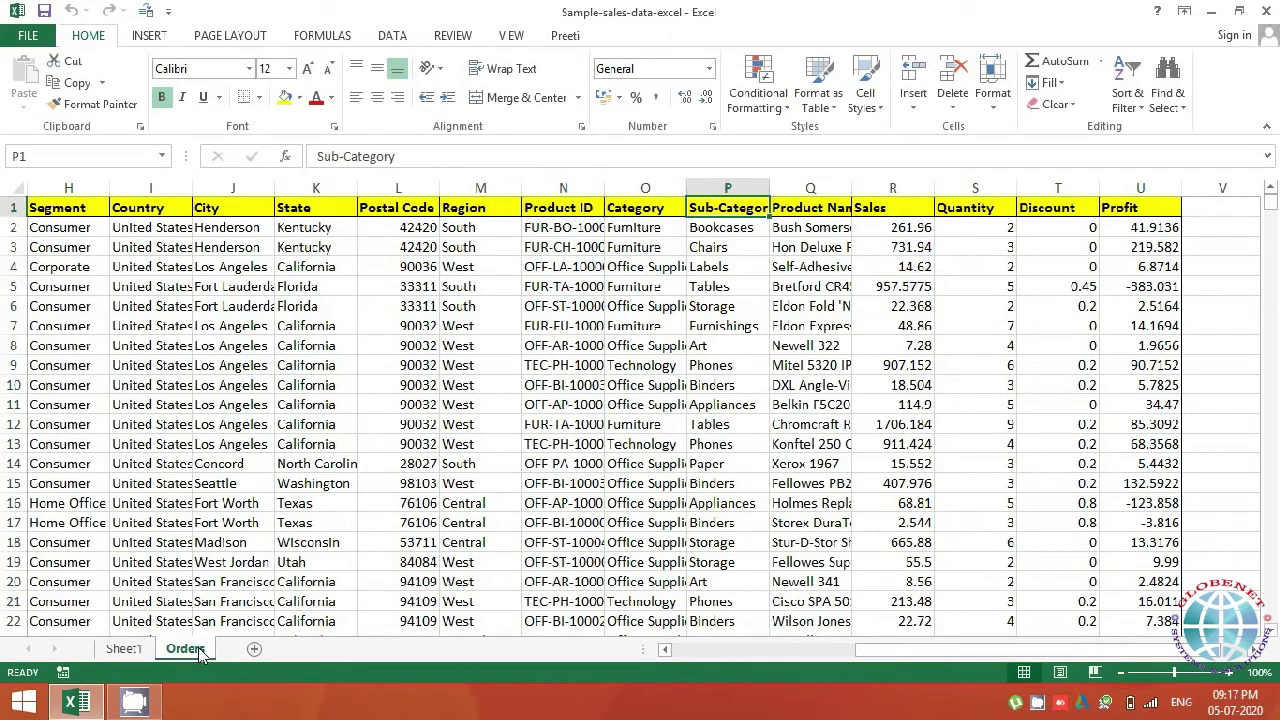
{"action": "key", "text": "Left"}
{"action": "key", "text": "Left"}
{"action": "key", "text": "Left"}
{"action": "key", "text": "Left"}
{"action": "key", "text": "Left"}
{"action": "key", "text": "Left"}
{"action": "key", "text": "Left"}
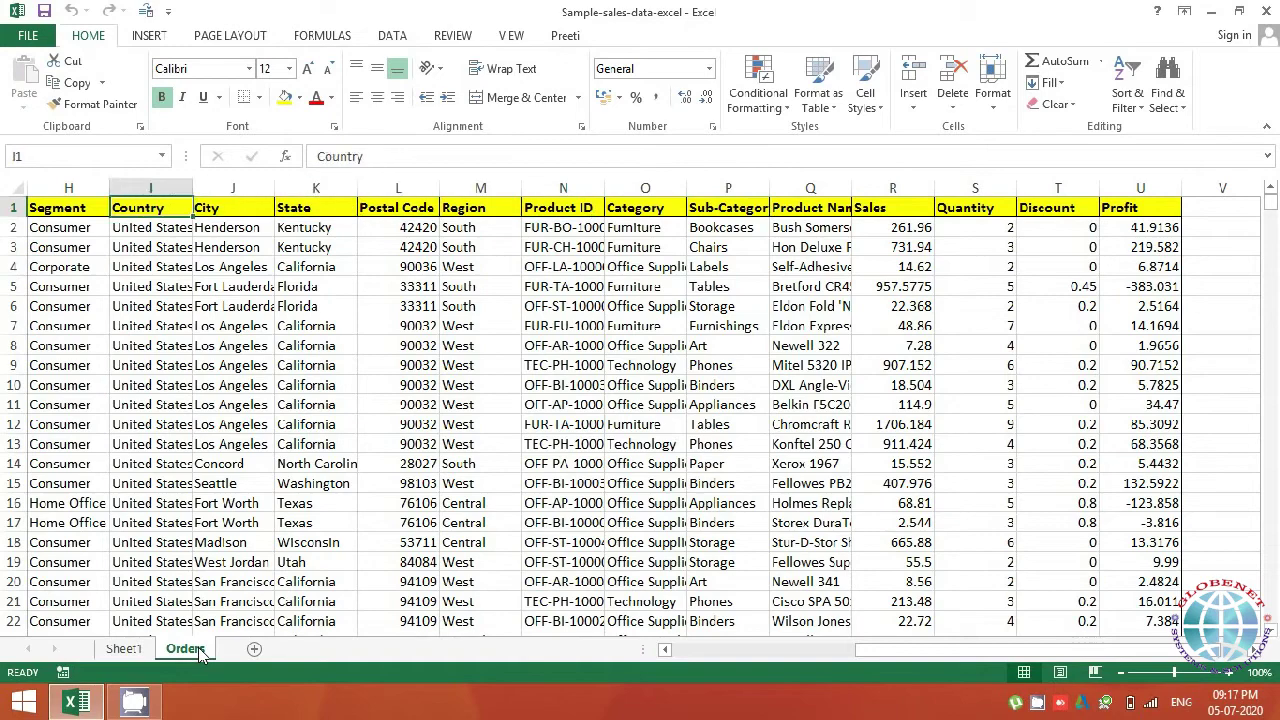
- Review the Orders headers from Country back to Row ID, one column at a time
{"action": "key", "text": "Left"}
{"action": "key", "text": "Left"}
{"action": "key", "text": "Left"}
{"action": "key", "text": "Left"}
{"action": "key", "text": "Left"}
{"action": "key", "text": "Left"}
{"action": "key", "text": "Left"}
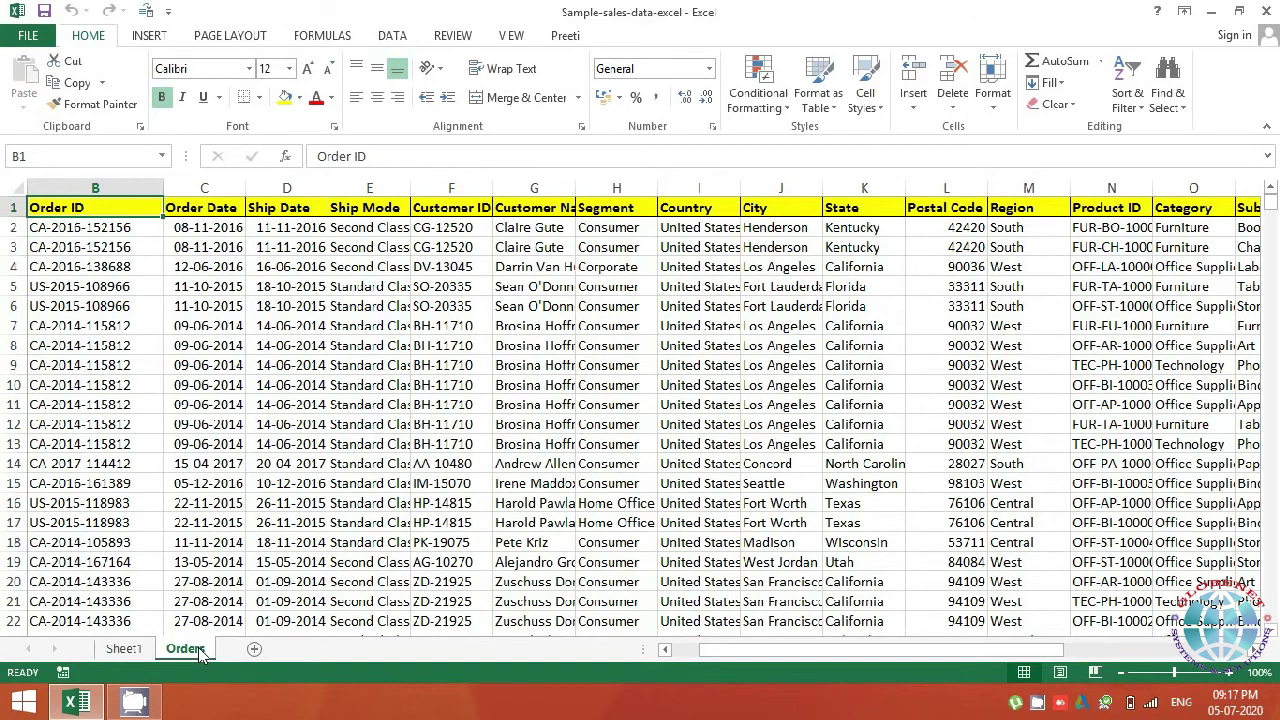
{"action": "key", "text": "Left"}
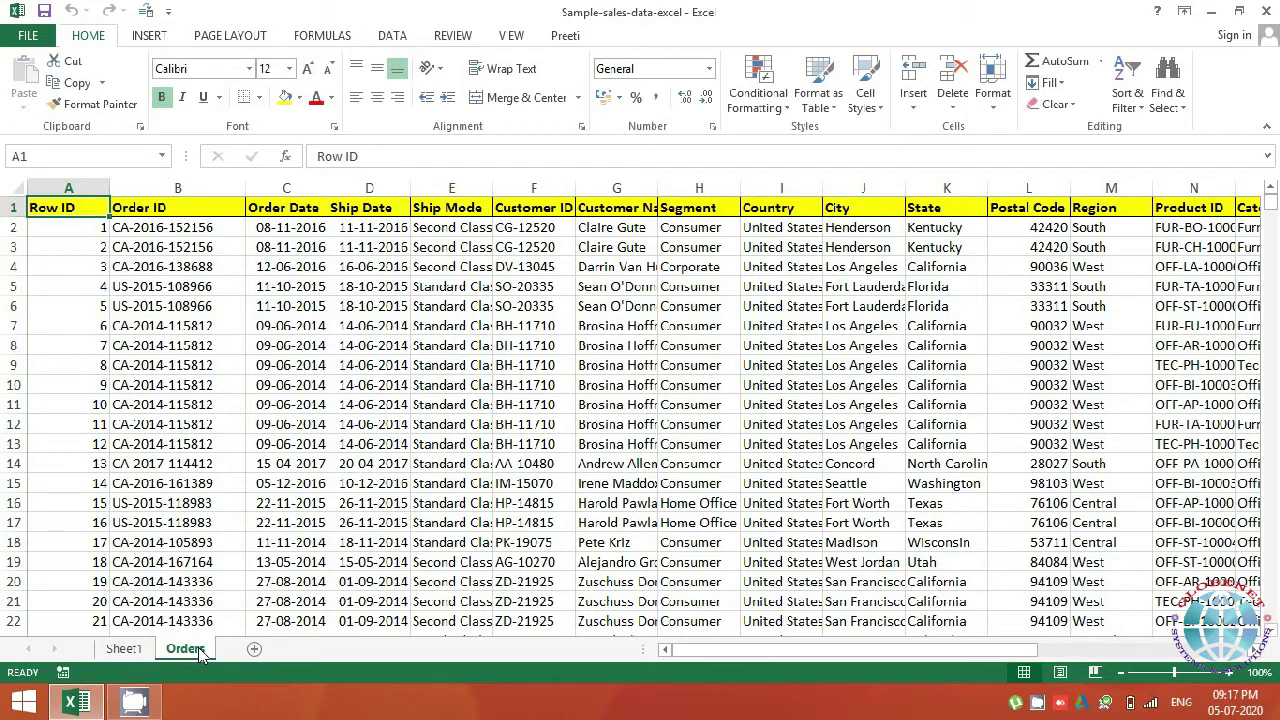
- Return to Sheet1 and look through the PivotTable's available fields from Row ID to Profit
{"action": "left_click", "coordinate": [123, 649]}
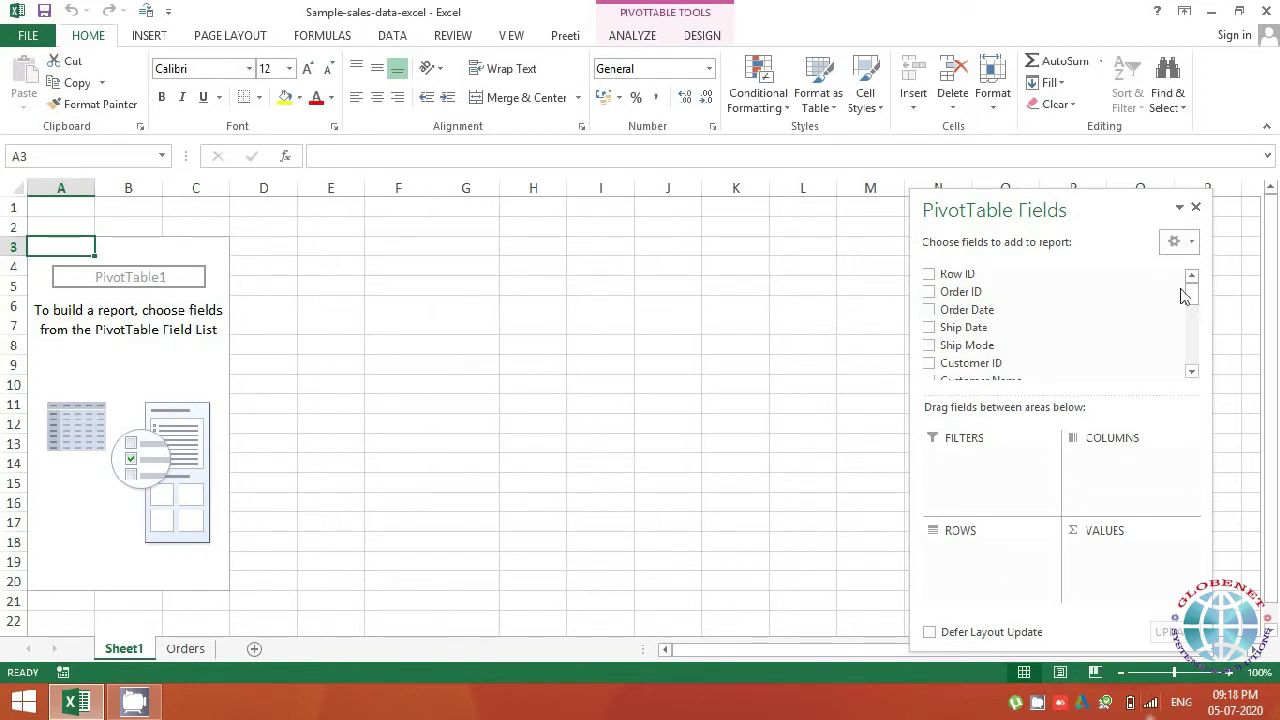
{"action": "left_click_drag", "start_coordinate": [1195, 312], "coordinate": [1195, 374]}
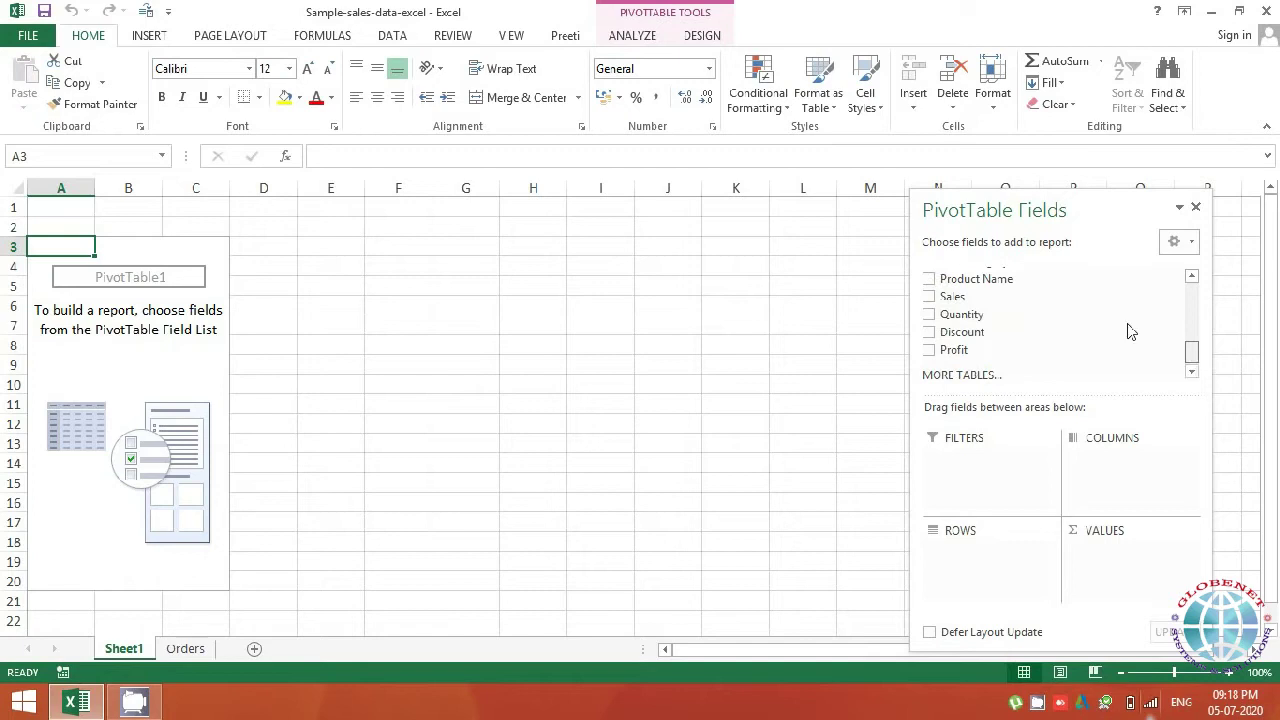
{"action": "left_click_drag", "start_coordinate": [1194, 358], "coordinate": [1197, 285]}
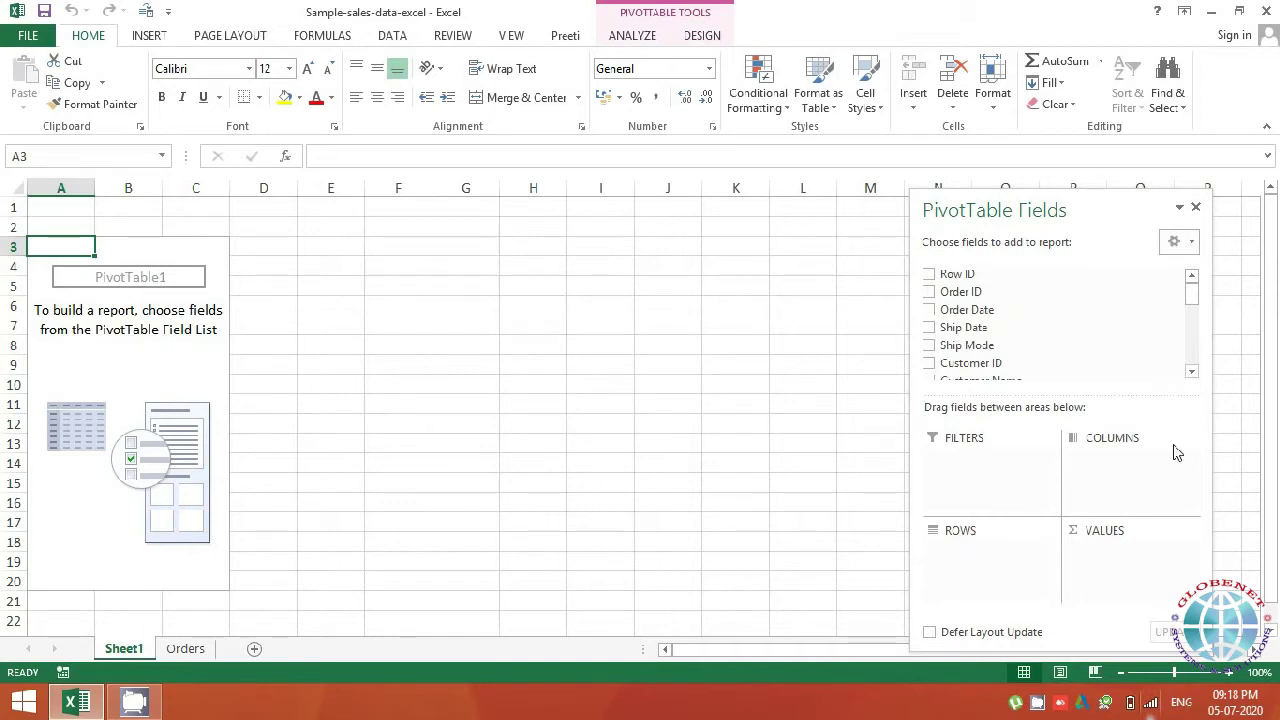
- Add Category and Sub-Category as row fields of the PivotTable
{"action": "left_click", "coordinate": [1191, 372]}
{"action": "left_click", "coordinate": [1191, 372]}
{"action": "left_click", "coordinate": [1191, 372]}
{"action": "left_click", "coordinate": [1191, 372]}
{"action": "left_click", "coordinate": [1191, 372]}
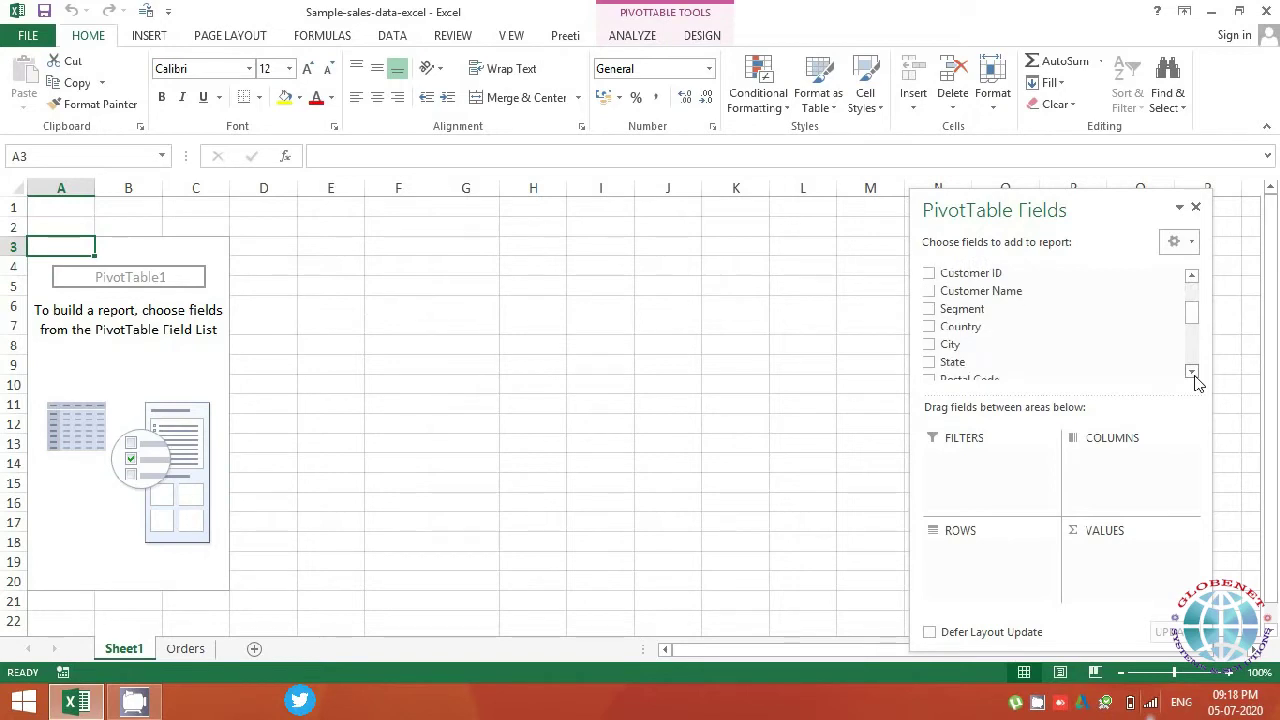
{"action": "left_click", "coordinate": [1191, 372]}
{"action": "left_click", "coordinate": [1191, 372]}
{"action": "left_click", "coordinate": [1191, 372]}
{"action": "left_click", "coordinate": [1191, 372]}
{"action": "left_click", "coordinate": [1191, 372]}
{"action": "left_click", "coordinate": [1191, 372]}
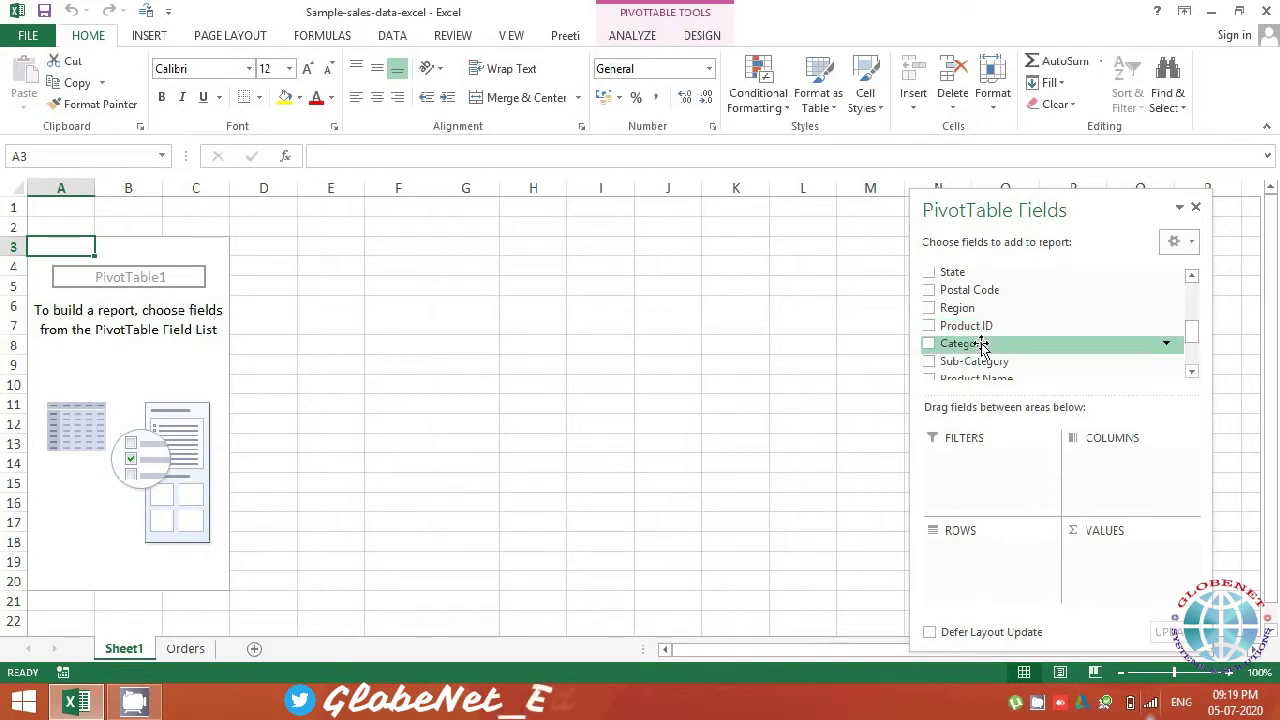
{"action": "left_click_drag", "start_coordinate": [983, 345], "coordinate": [971, 555]}
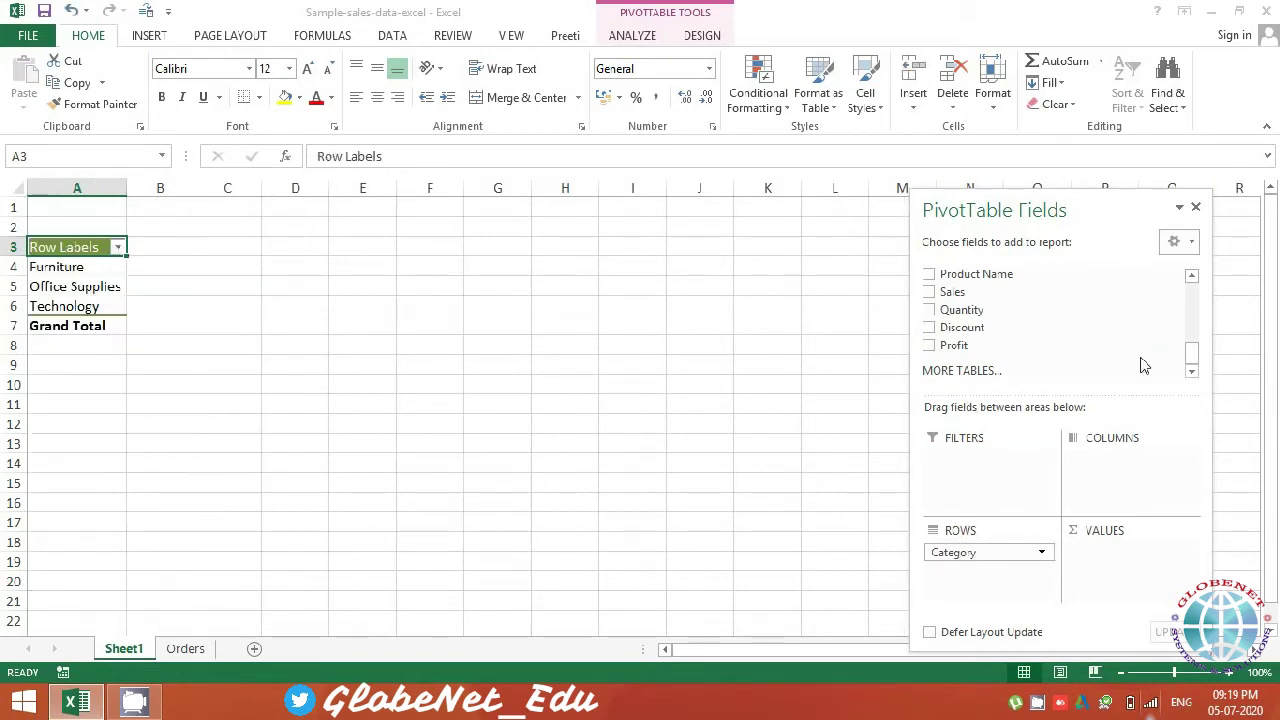
{"action": "left_click_drag", "start_coordinate": [1192, 360], "coordinate": [1197, 346]}
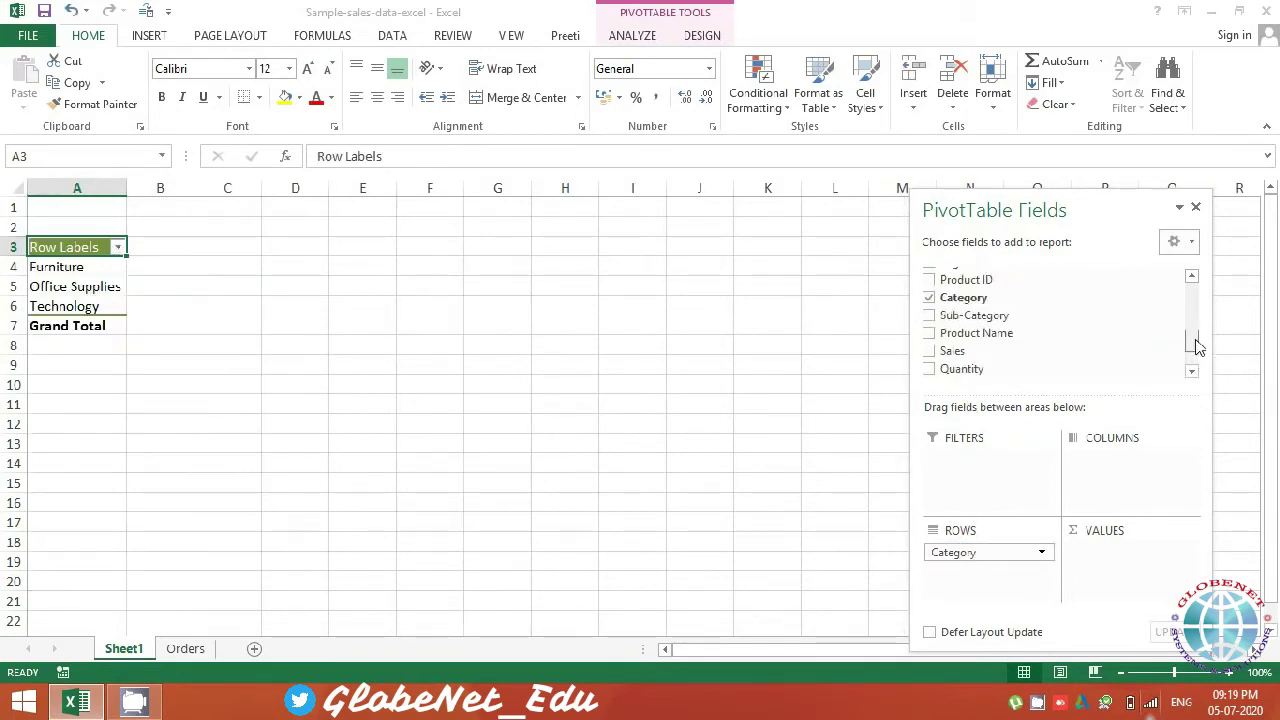
{"action": "left_click", "coordinate": [929, 316]}
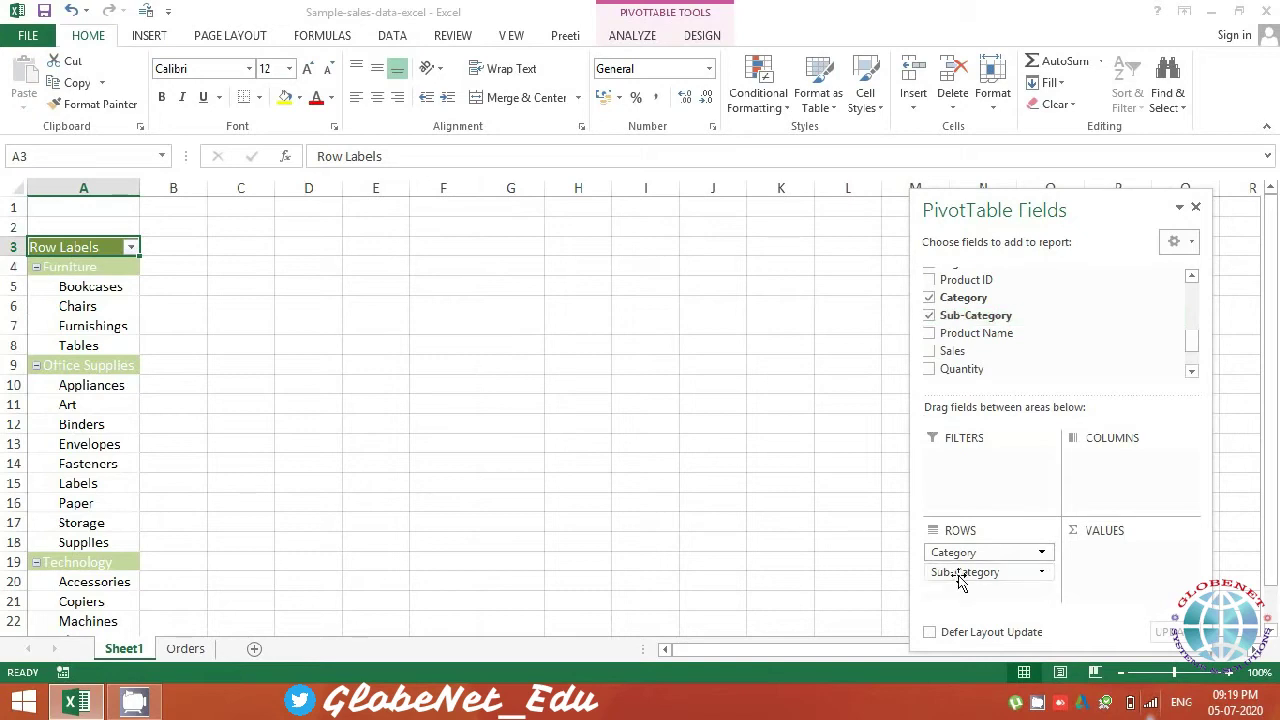
- Remove the Sub-Category and Category fields from the PivotTable's rows
{"action": "left_click_drag", "start_coordinate": [958, 580], "coordinate": [782, 552]}
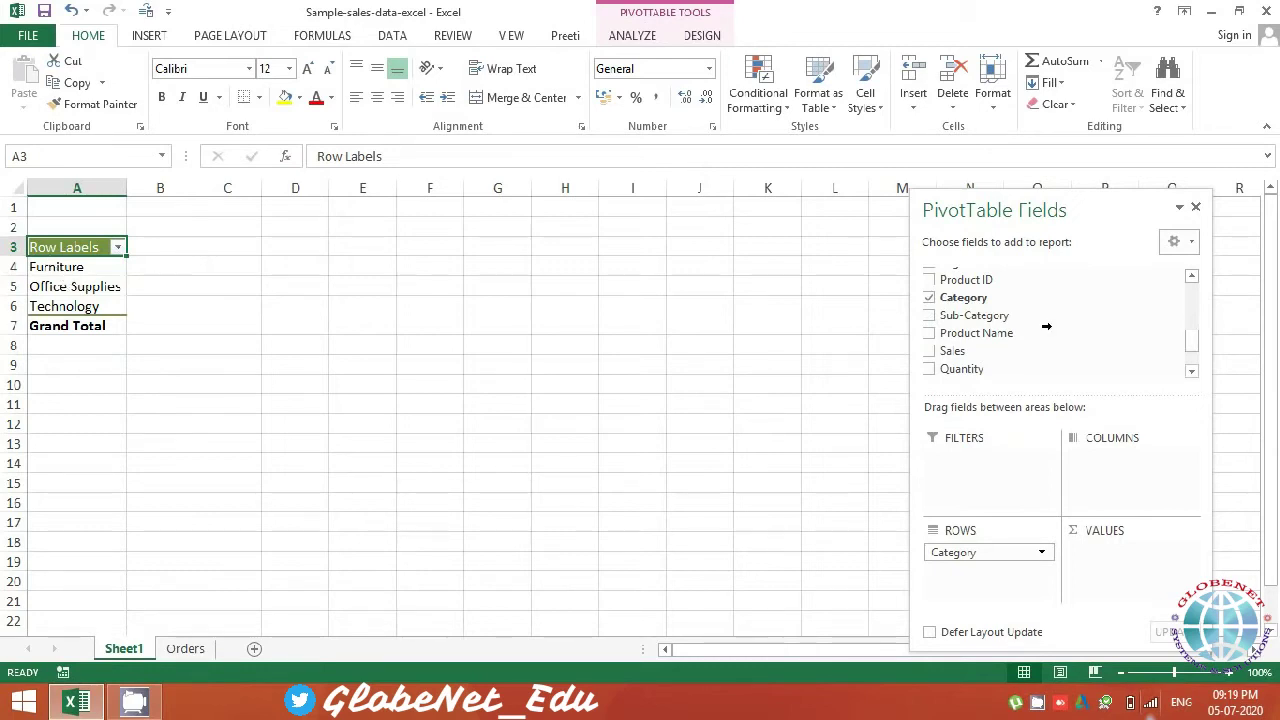
{"action": "left_click_drag", "start_coordinate": [972, 297], "coordinate": [960, 545]}
{"action": "left_click_drag", "start_coordinate": [1038, 552], "coordinate": [875, 558]}
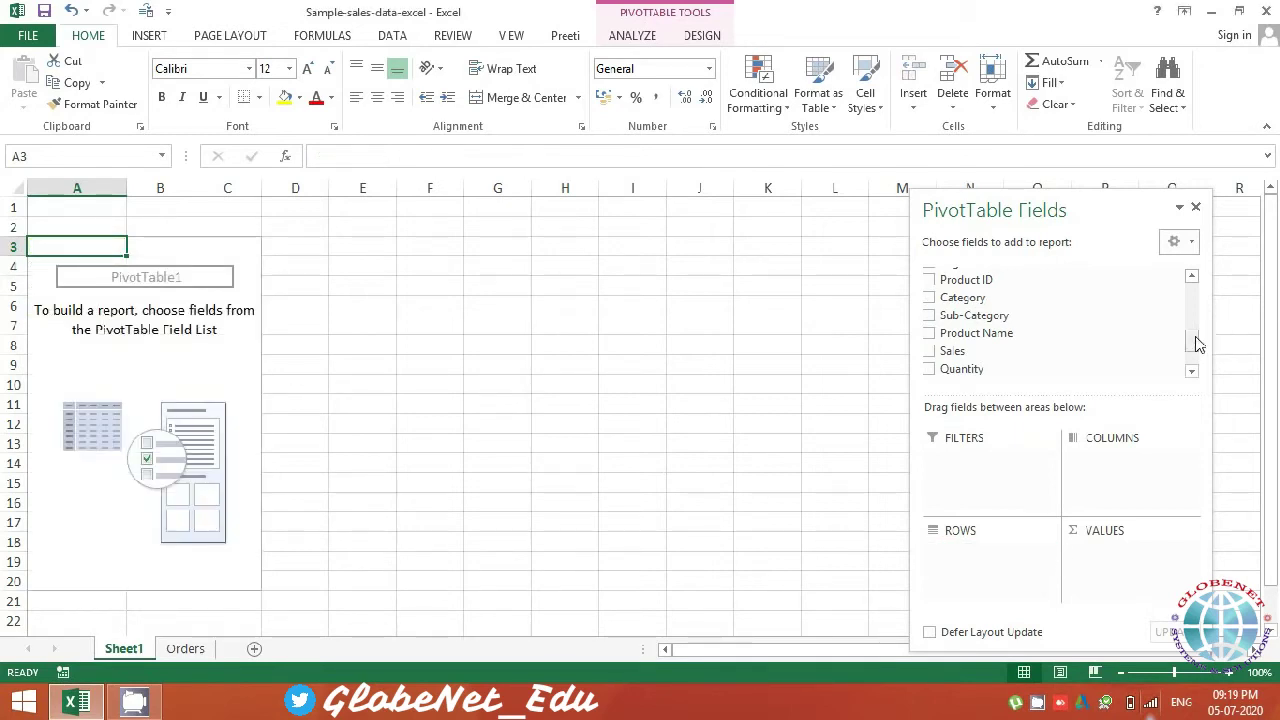
- Try City as the PivotTable's row field and remove it again
{"action": "scroll", "coordinate": [1192, 340], "scroll_direction": "up", "scroll_amount": 3}
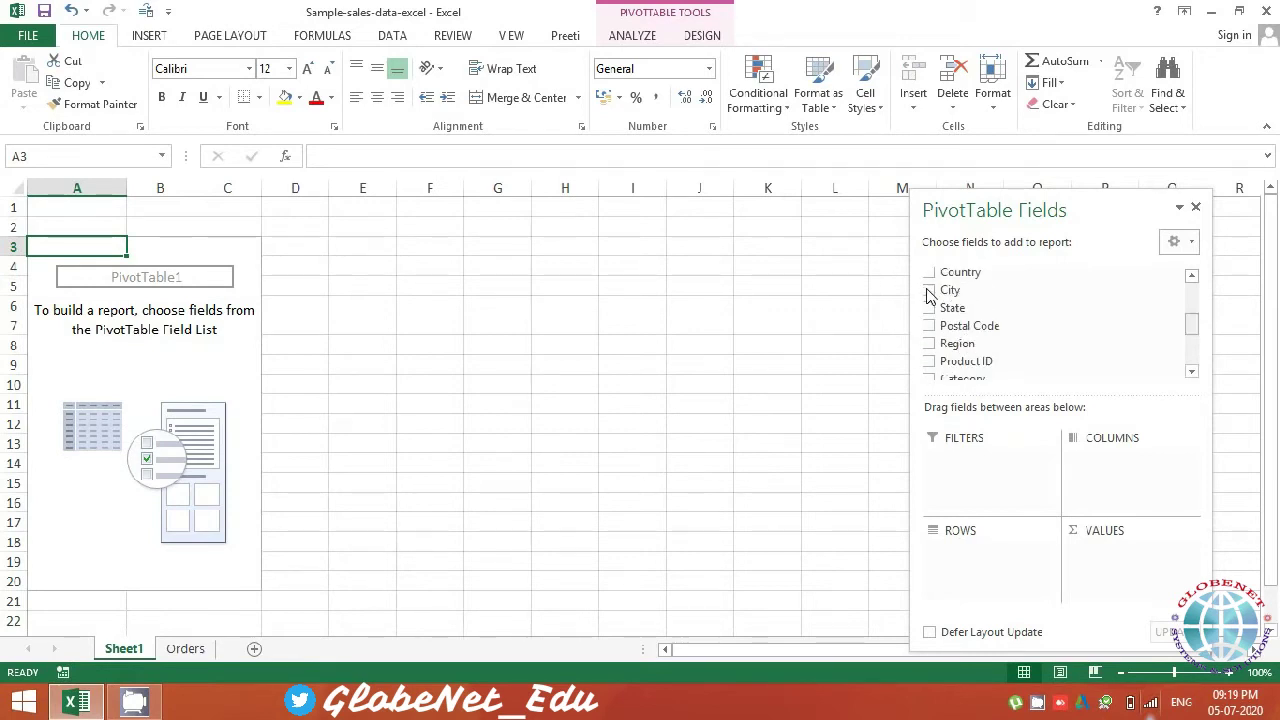
{"action": "left_click", "coordinate": [929, 290]}
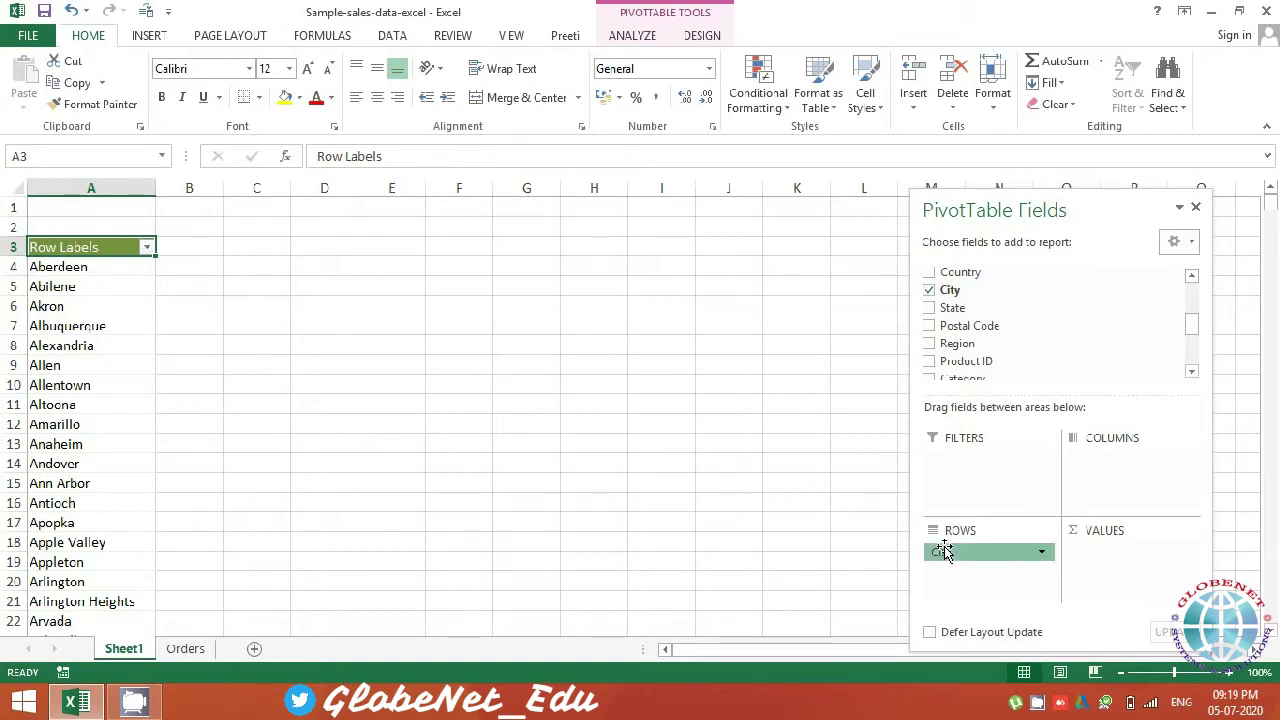
{"action": "left_click_drag", "start_coordinate": [944, 546], "coordinate": [817, 546]}
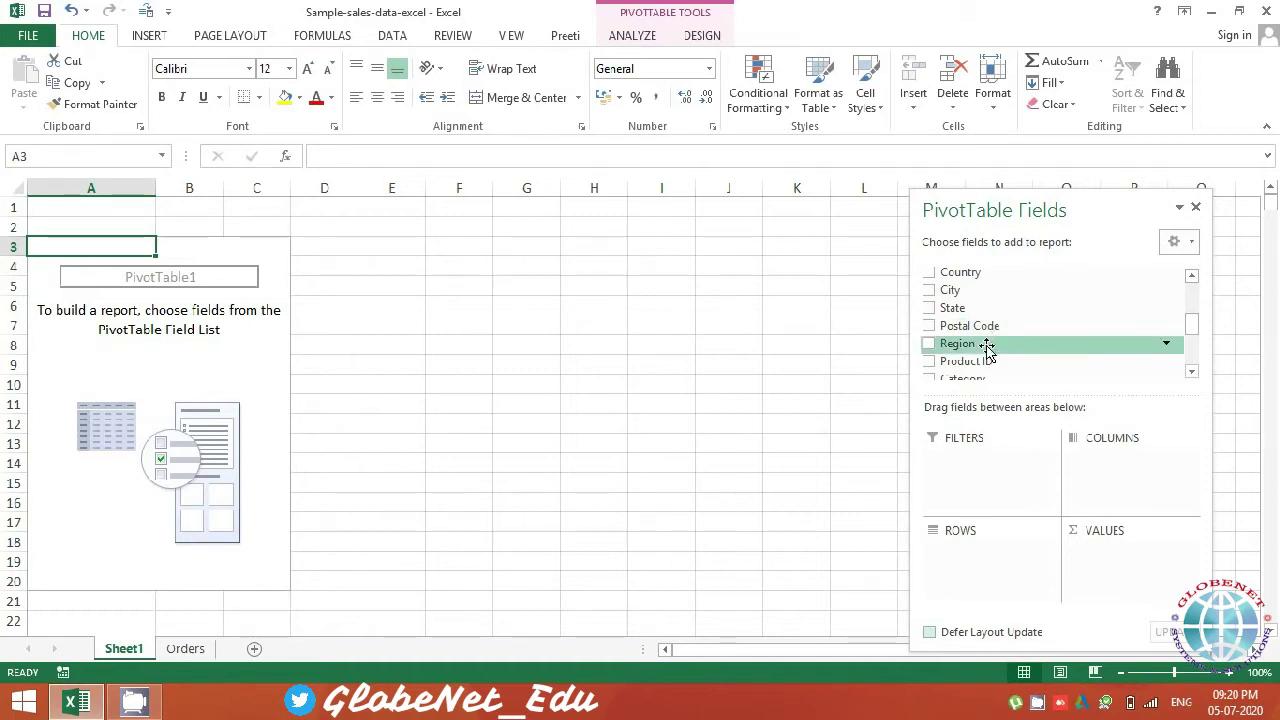
- Place Region in the PivotTable's rows and Category in its columns
{"action": "left_click_drag", "start_coordinate": [986, 345], "coordinate": [979, 557]}
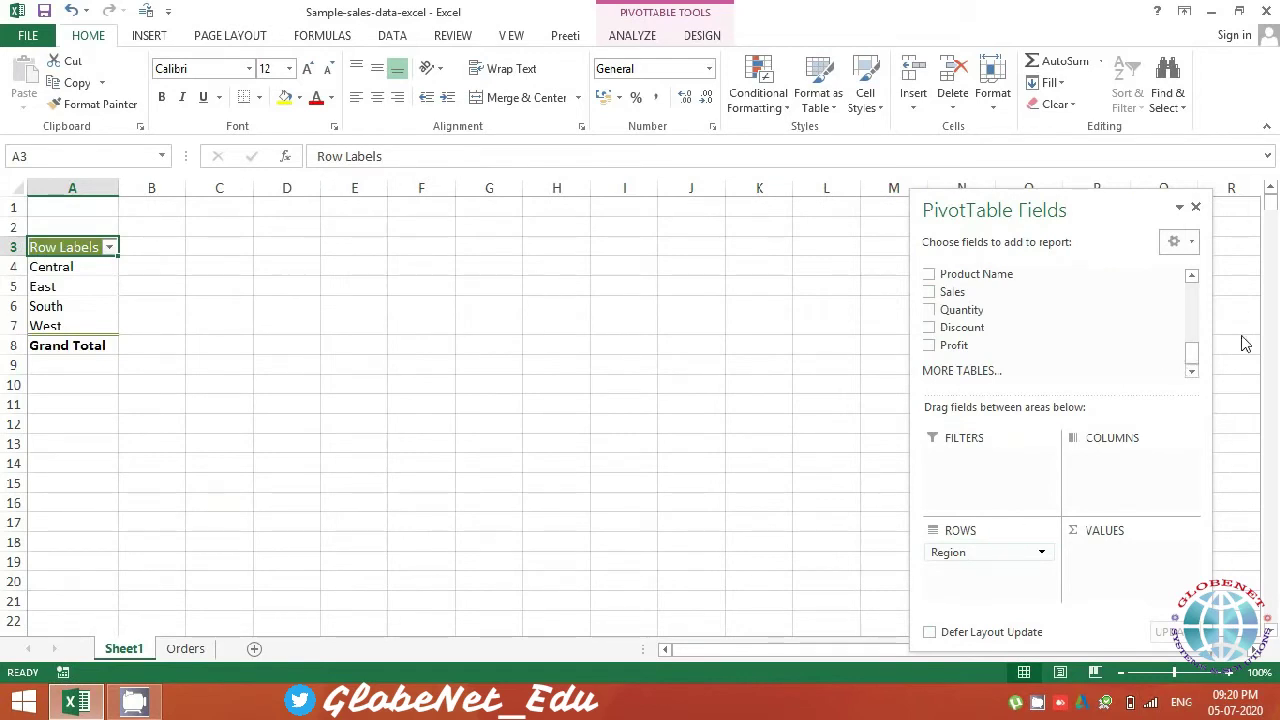
{"action": "left_click", "coordinate": [1190, 277]}
{"action": "left_click", "coordinate": [1190, 277]}
{"action": "left_click", "coordinate": [1190, 277]}
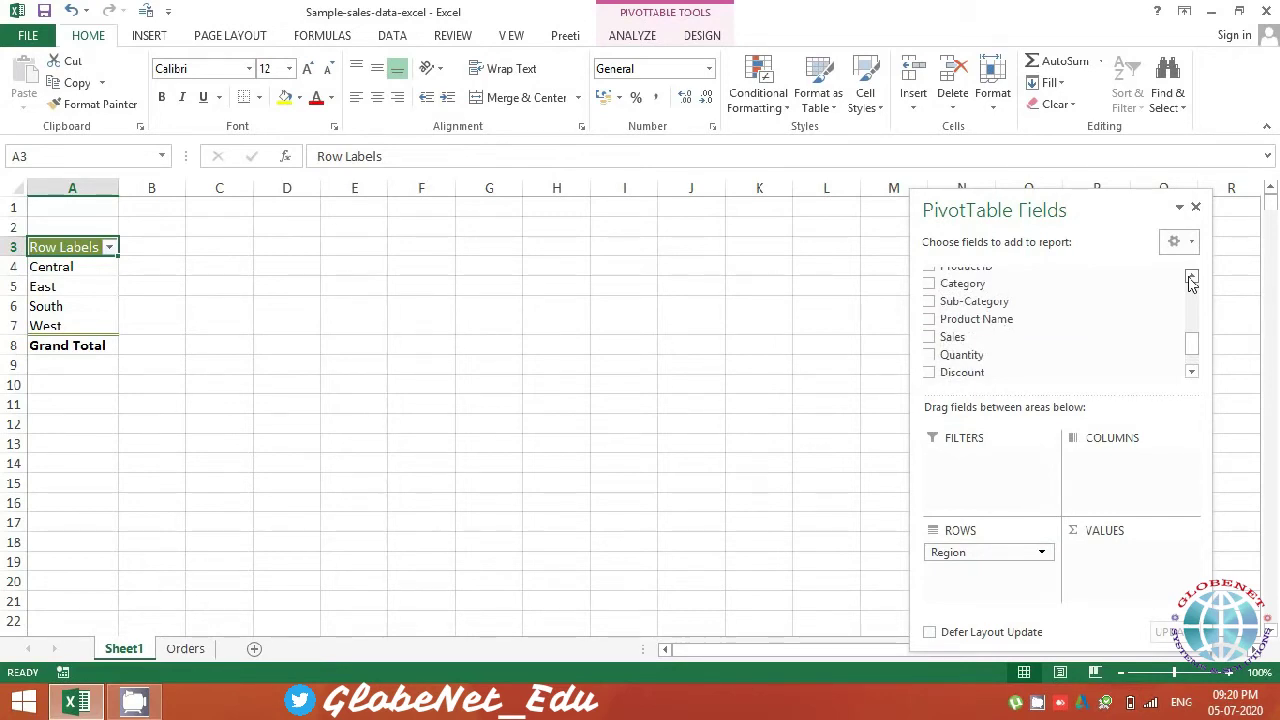
{"action": "left_click", "coordinate": [1190, 278]}
{"action": "left_click", "coordinate": [1190, 278]}
{"action": "left_click", "coordinate": [1190, 278]}
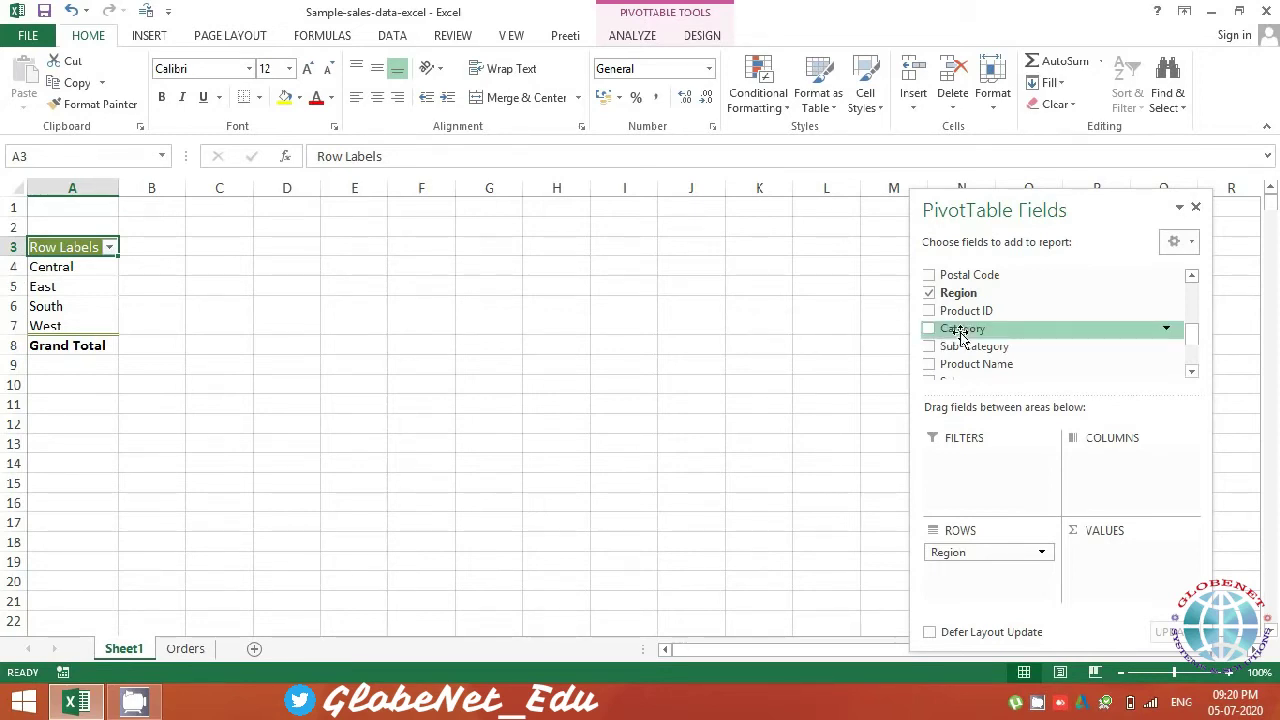
{"action": "left_click_drag", "start_coordinate": [960, 333], "coordinate": [1104, 474]}
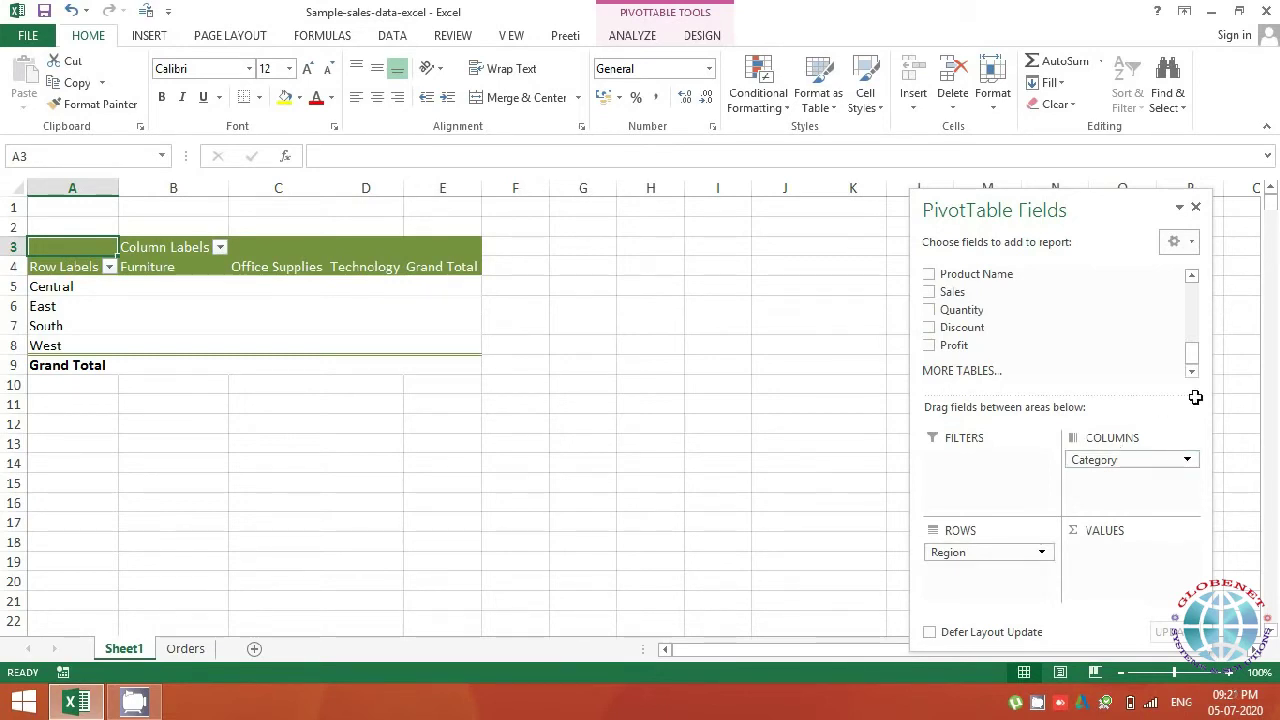
- Try Sales as the PivotTable's summed value field, view its field options, and remove it again
{"action": "left_click_drag", "start_coordinate": [1193, 362], "coordinate": [1192, 329]}
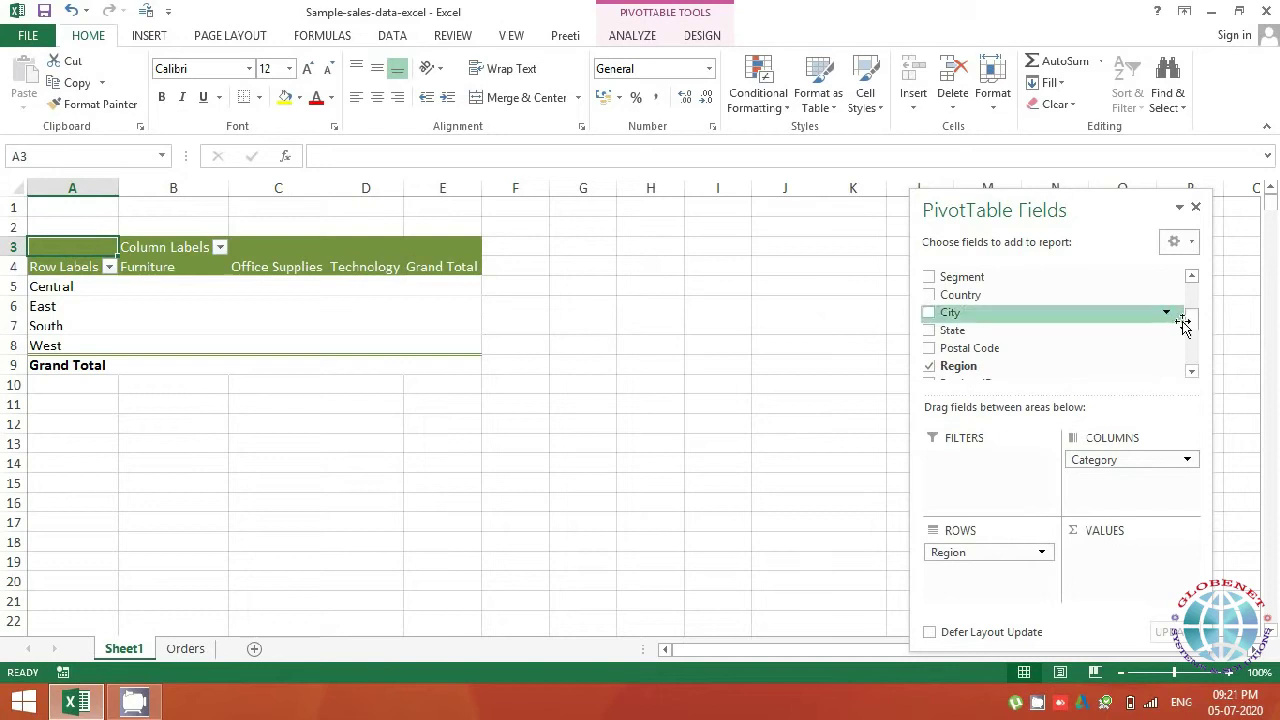
{"action": "left_click_drag", "start_coordinate": [1197, 318], "coordinate": [1193, 350]}
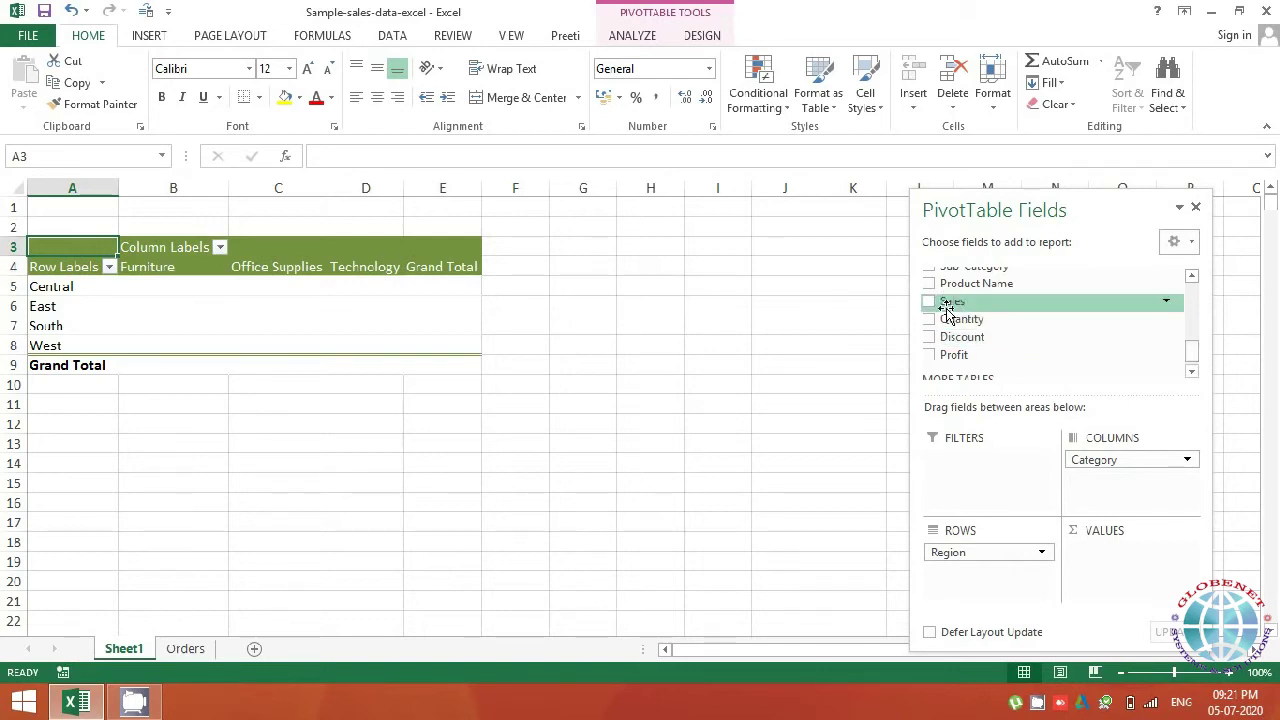
{"action": "left_click_drag", "start_coordinate": [957, 303], "coordinate": [1090, 566]}
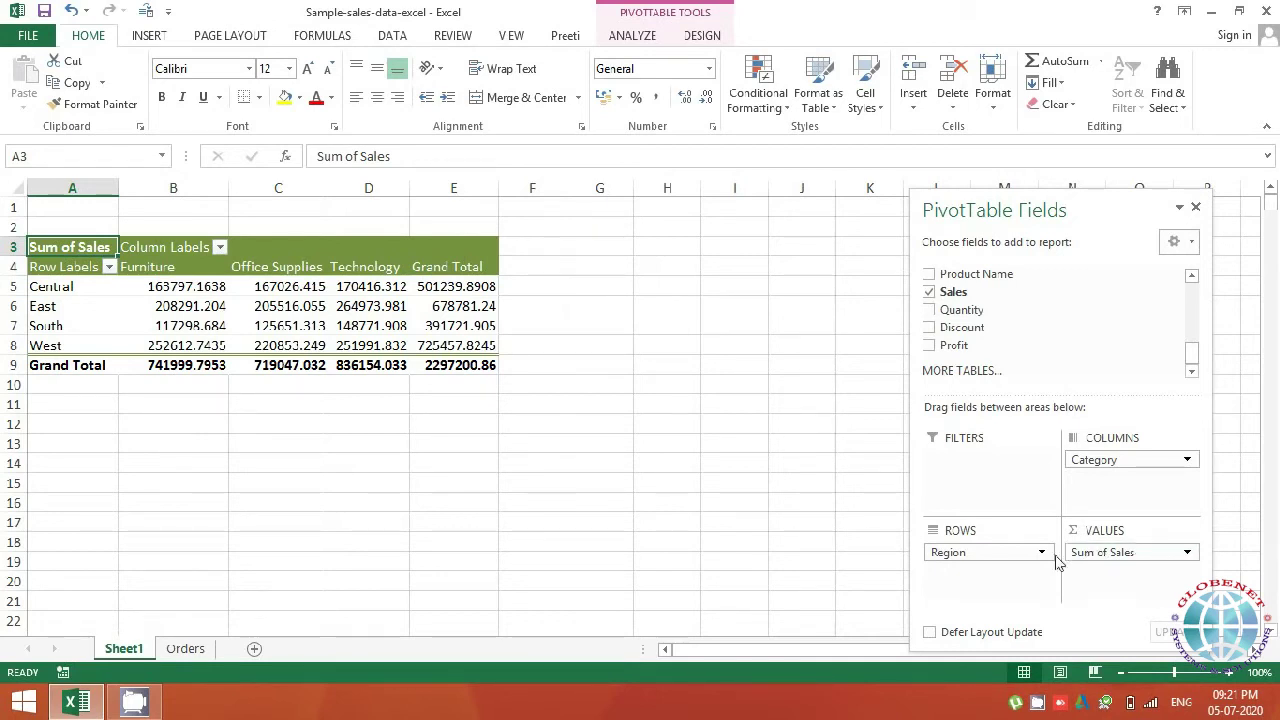
{"action": "left_click", "coordinate": [1144, 556]}
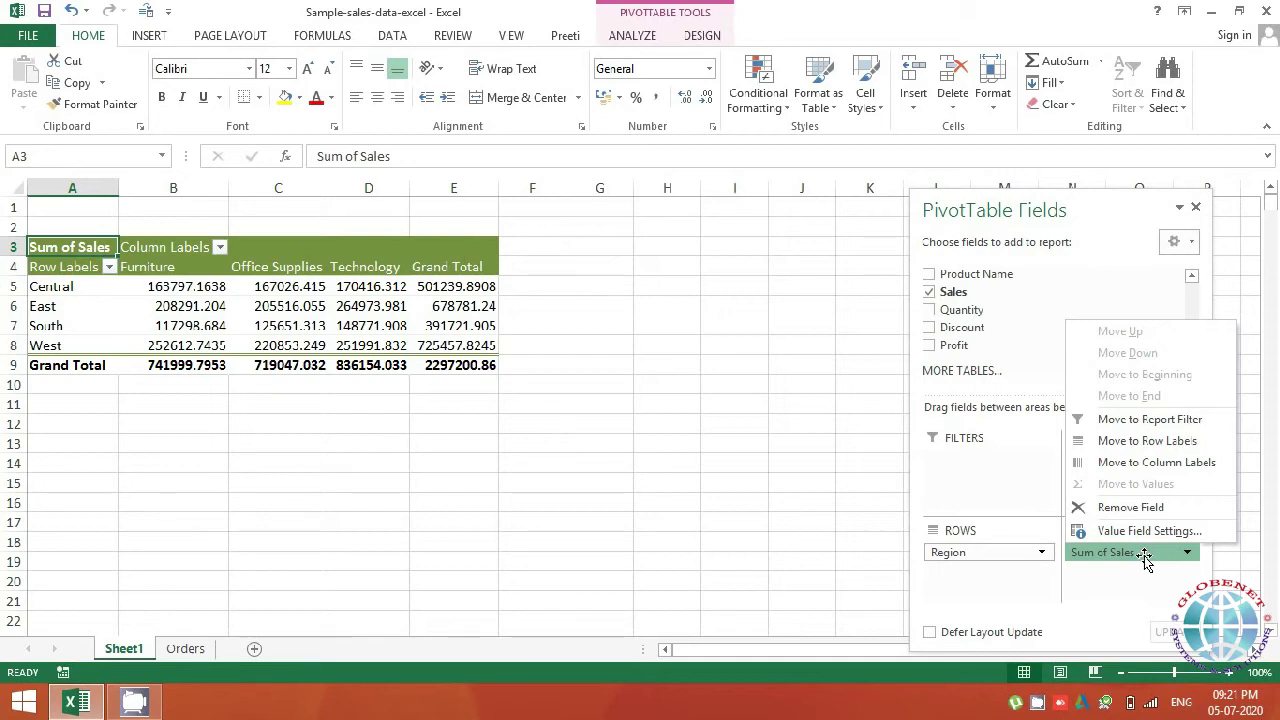
{"action": "left_click", "coordinate": [1144, 556]}
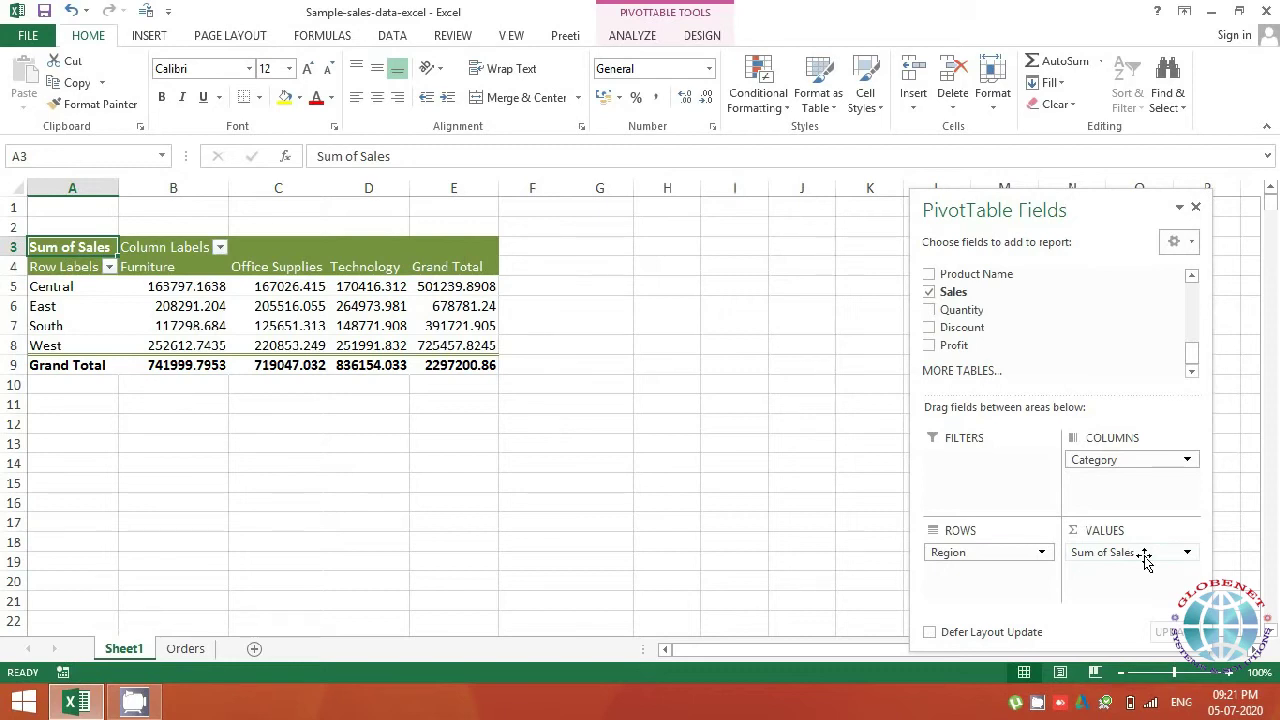
{"action": "left_click_drag", "start_coordinate": [1143, 560], "coordinate": [610, 537]}
- Try Customer Name as the PivotTable's value field to count customers, and remove it again
{"action": "left_click_drag", "start_coordinate": [1190, 367], "coordinate": [1200, 310]}
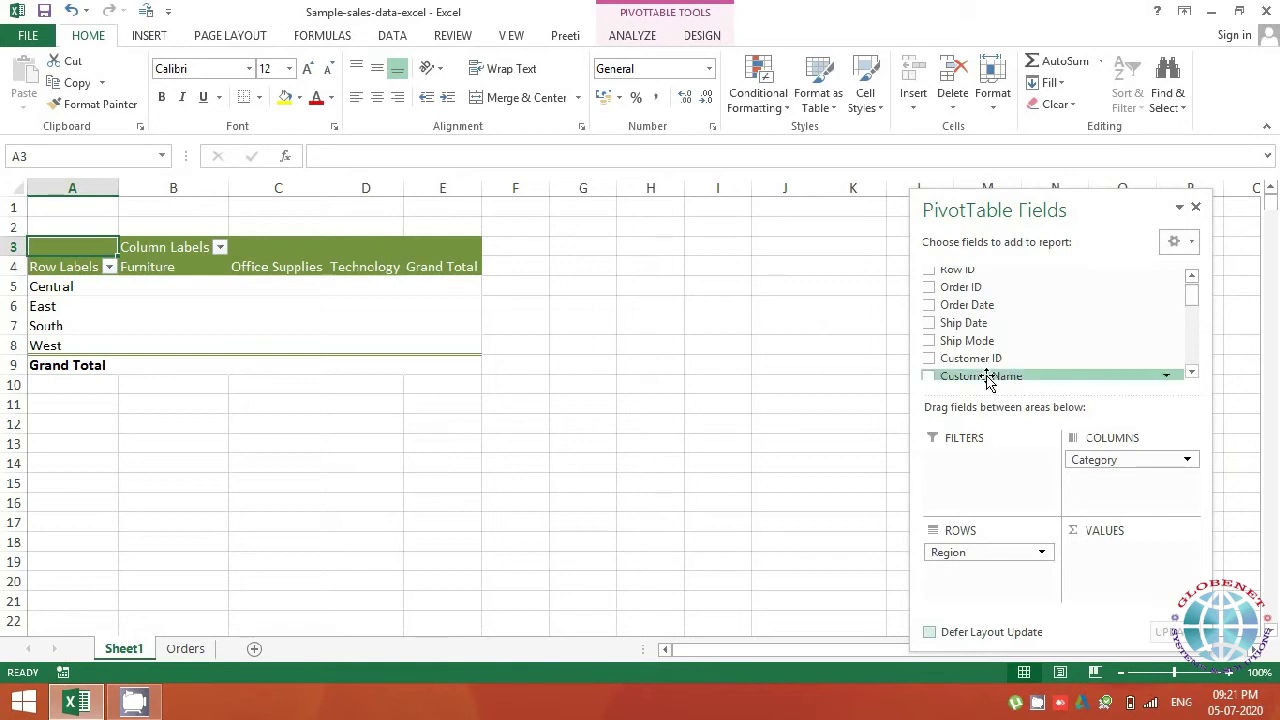
{"action": "left_click_drag", "start_coordinate": [987, 378], "coordinate": [1083, 572]}
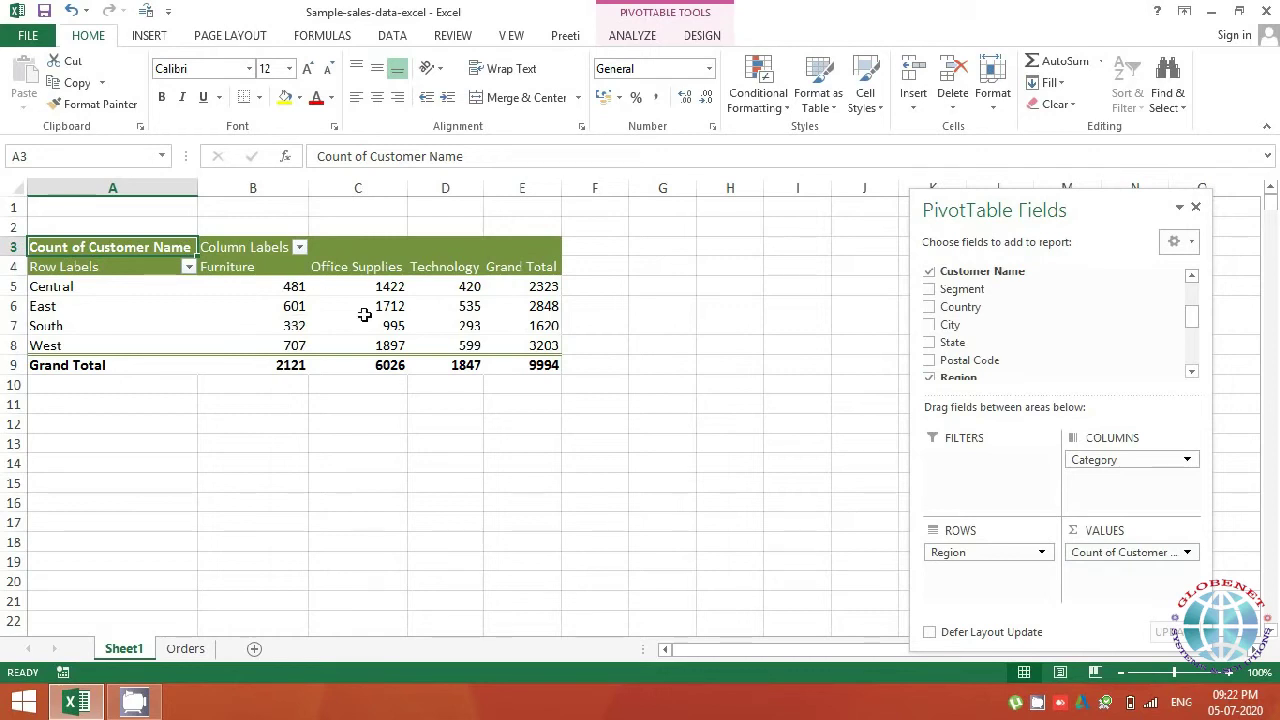
{"action": "mouse_move", "coordinate": [341, 295]}
{"action": "left_click_drag", "start_coordinate": [1131, 560], "coordinate": [766, 523]}
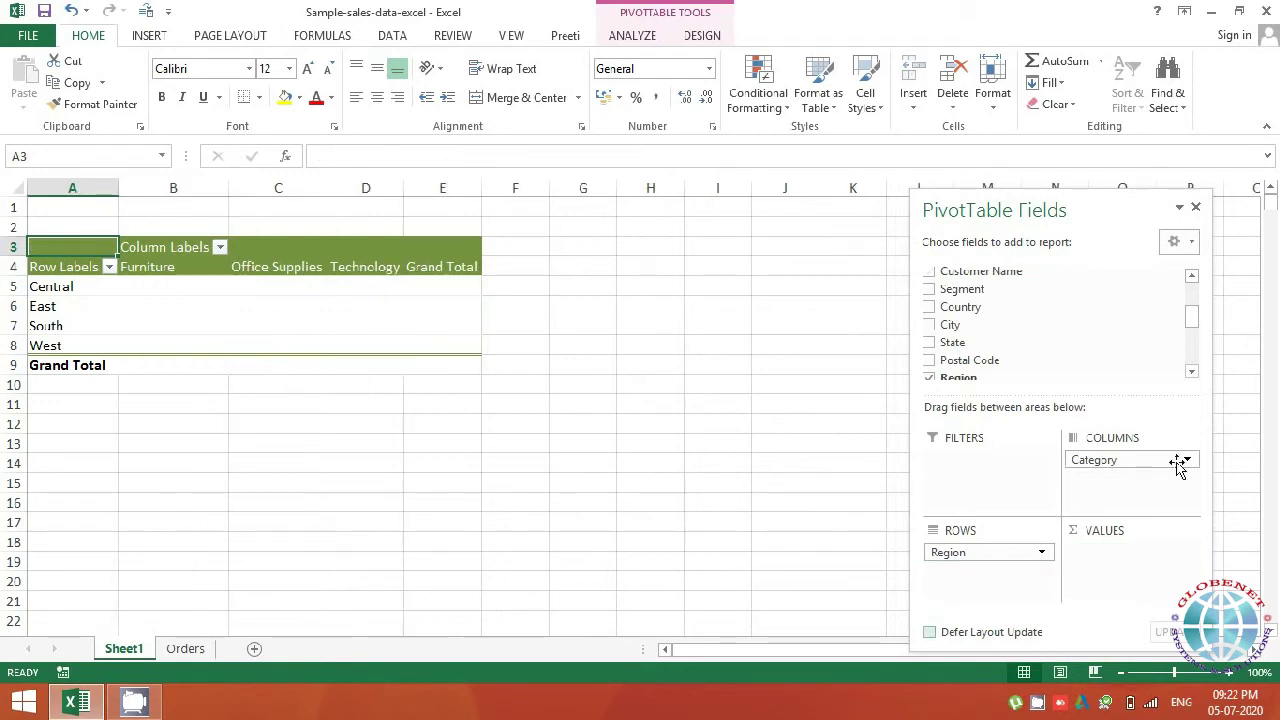
- Try Quantity as the PivotTable's summed value field and remove it again
{"action": "left_click_drag", "start_coordinate": [1192, 318], "coordinate": [1192, 370]}
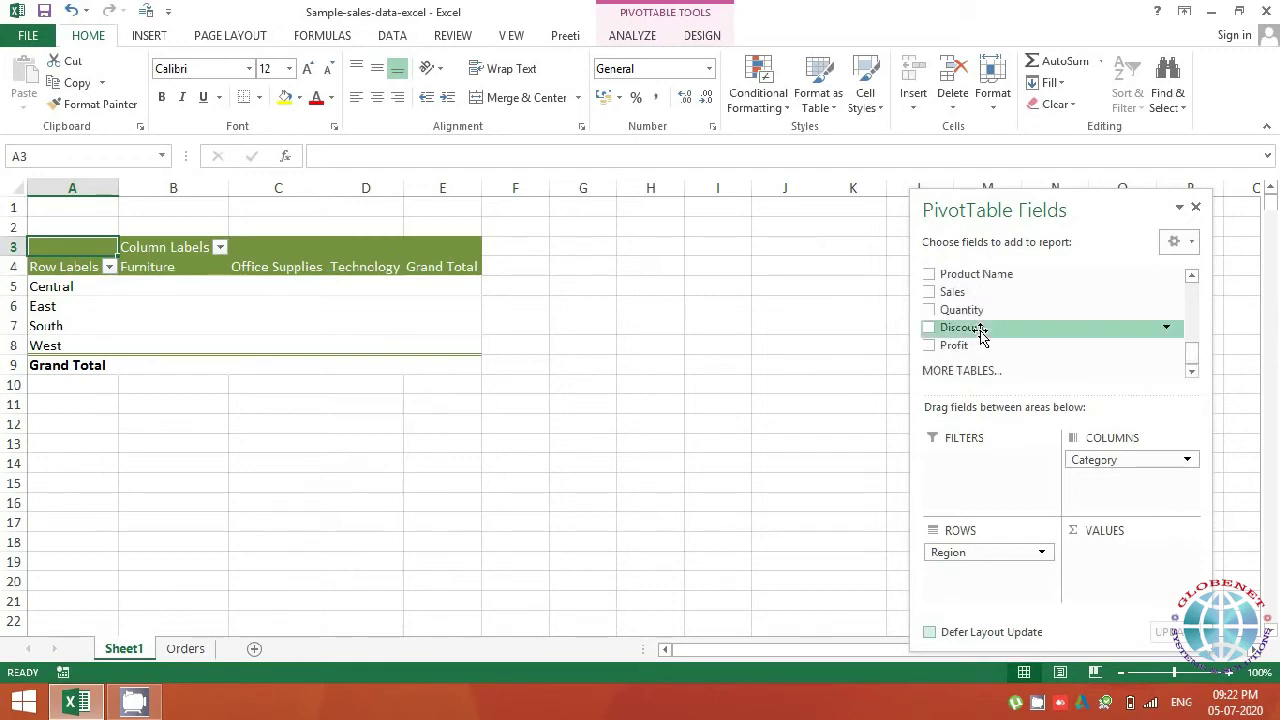
{"action": "left_click_drag", "start_coordinate": [990, 312], "coordinate": [1114, 570]}
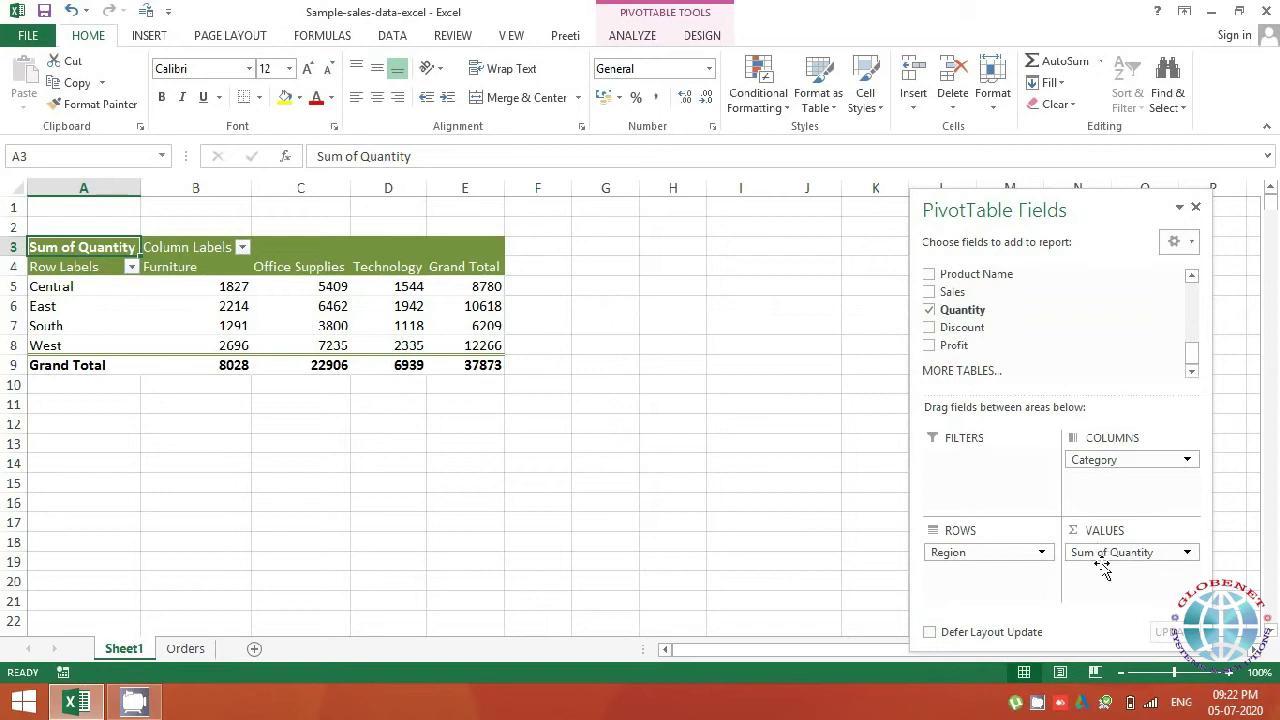
{"action": "left_click_drag", "start_coordinate": [1103, 557], "coordinate": [734, 460]}
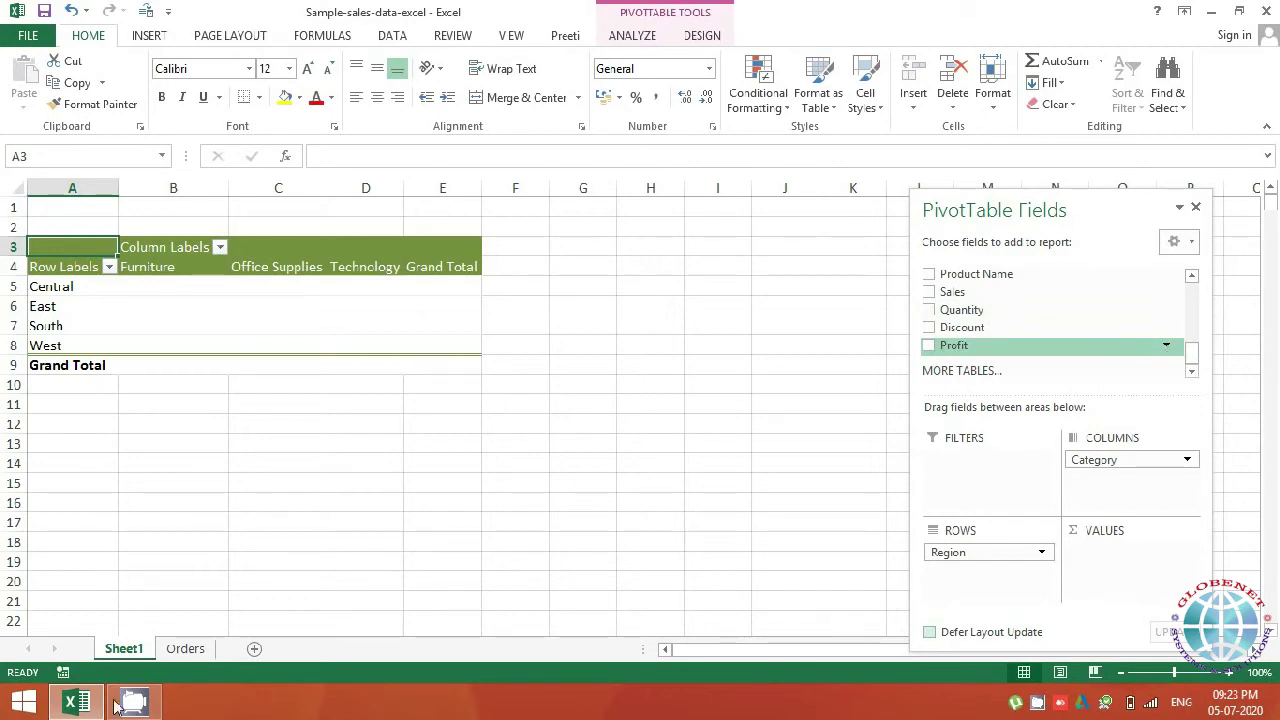
- Check the Ship Date header in the Orders source data and return to the PivotTable on Sheet1
{"action": "left_click", "coordinate": [185, 648]}
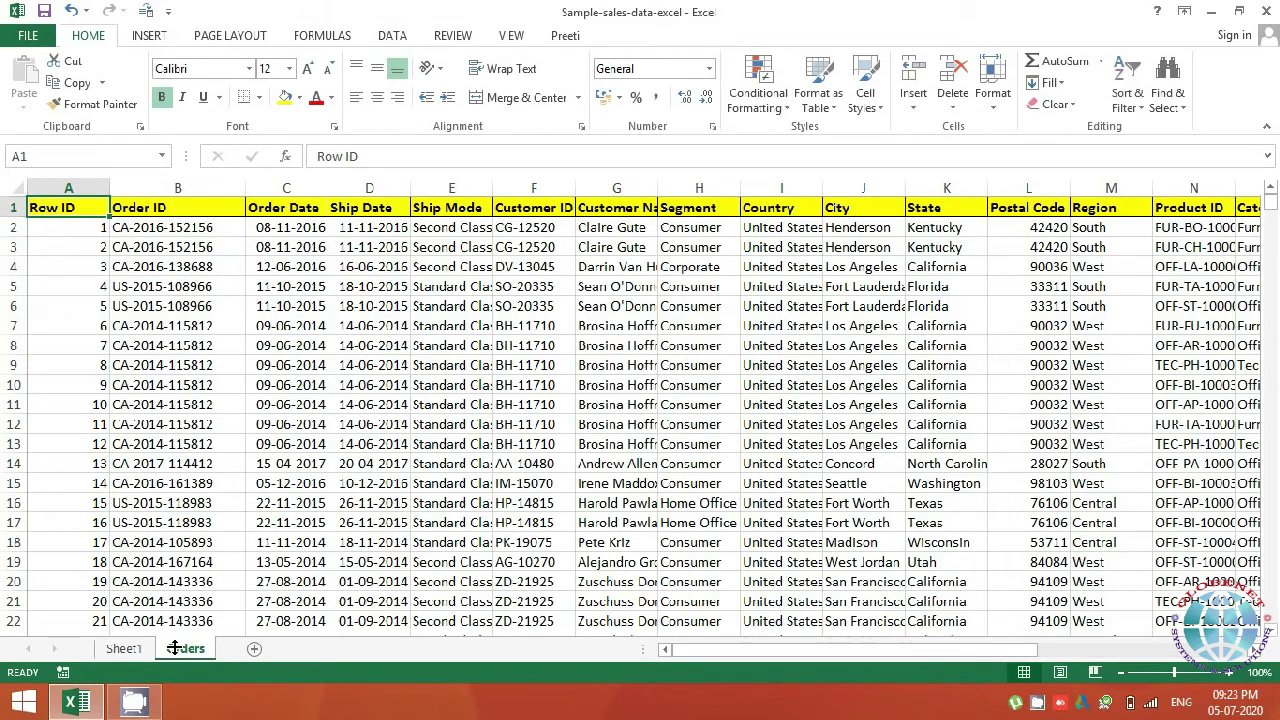
{"action": "left_click", "coordinate": [381, 204]}
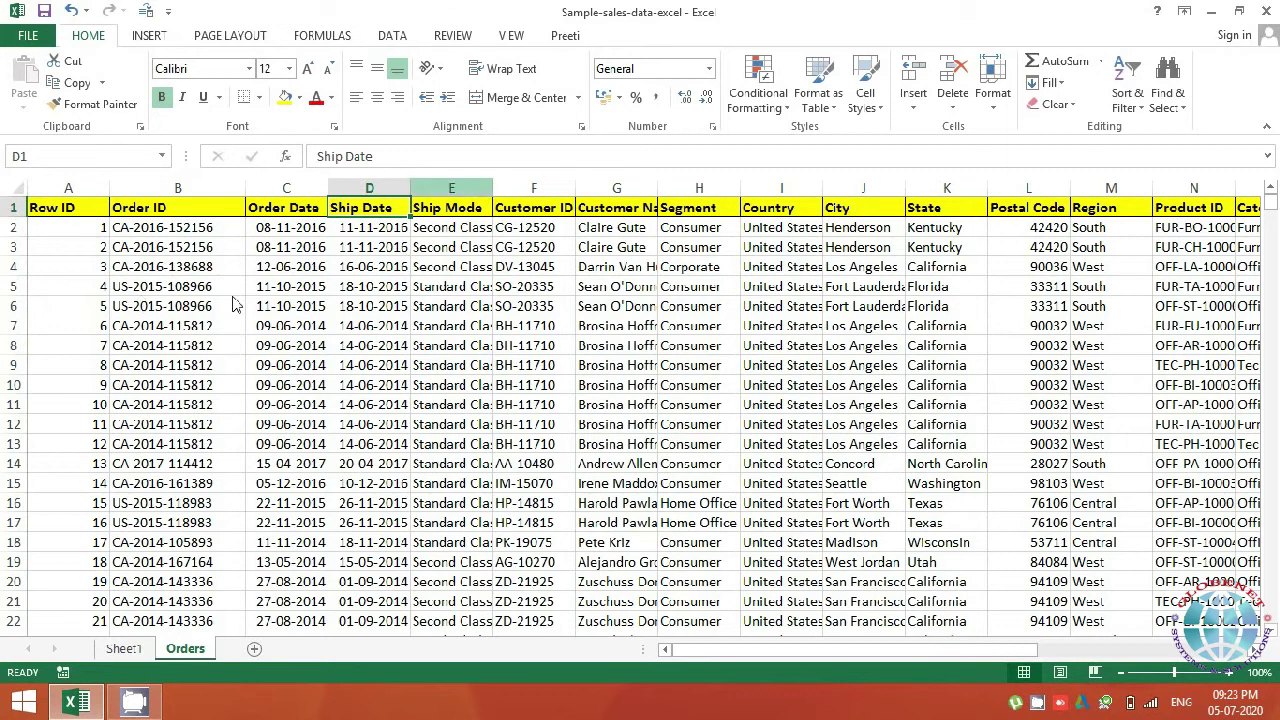
{"action": "left_click", "coordinate": [122, 648]}
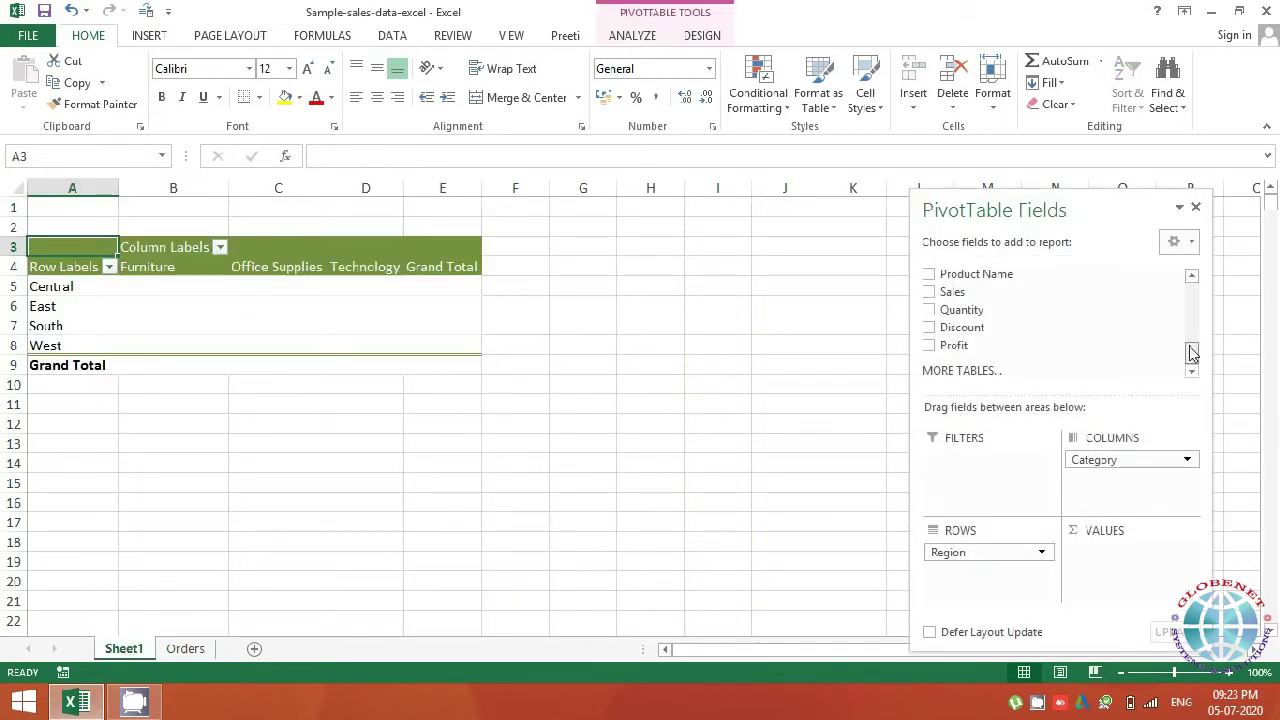
- Add Sales to the PivotTable's values so it is summed by Region and Category
{"action": "left_click_drag", "start_coordinate": [1192, 352], "coordinate": [1191, 358]}
{"action": "left_click_drag", "start_coordinate": [983, 320], "coordinate": [1115, 580]}
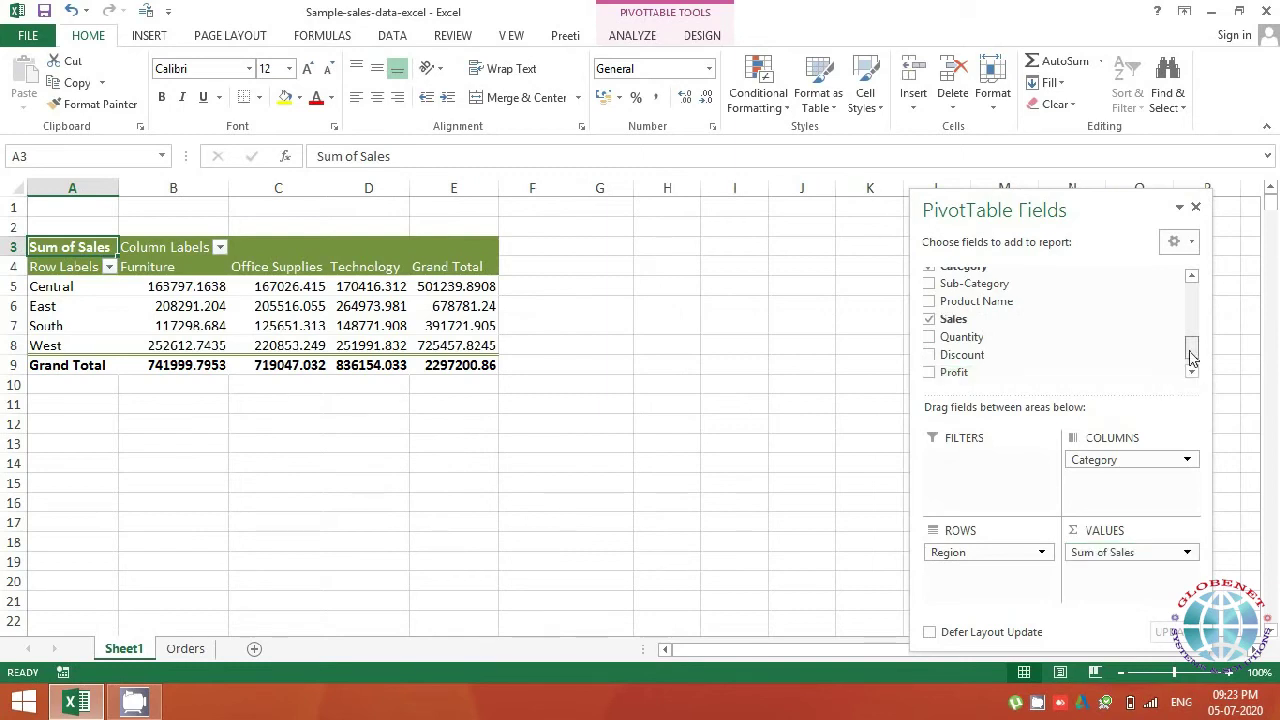
{"action": "left_click_drag", "start_coordinate": [1191, 358], "coordinate": [1192, 282]}
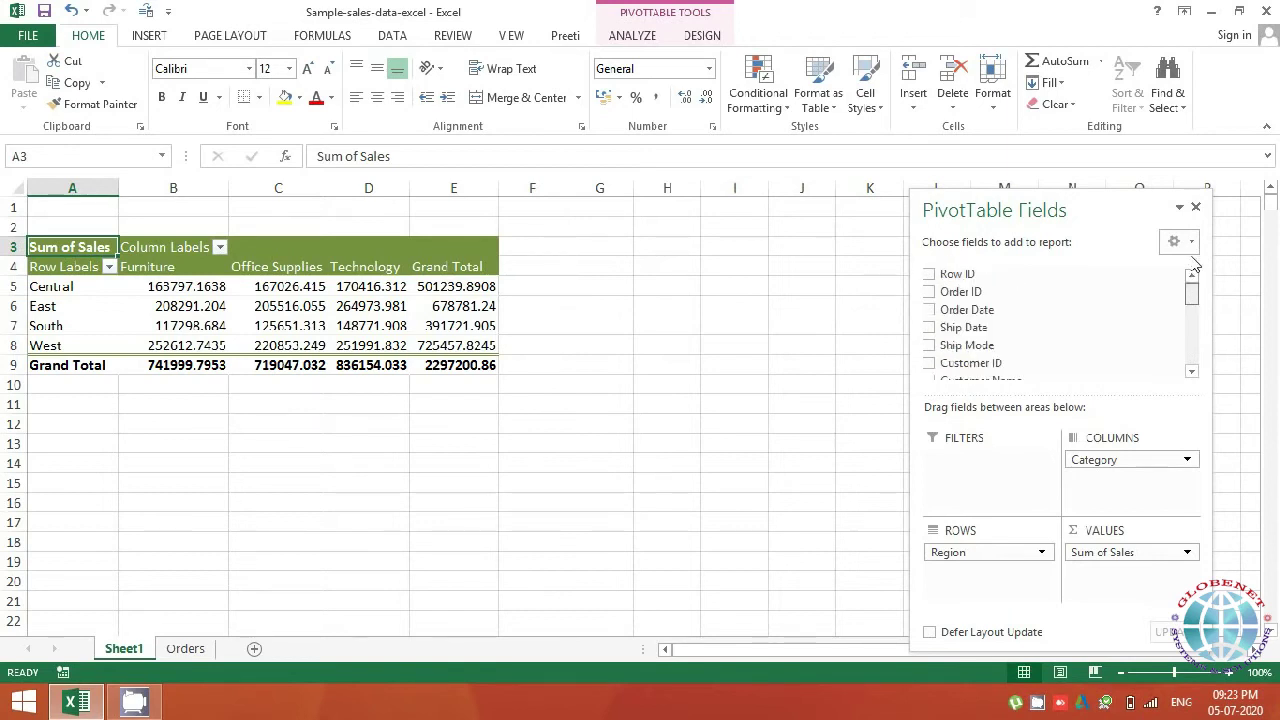
- Add the Order Date field to the PivotTable as a report filter
{"action": "mouse_move", "coordinate": [996, 310]}
{"action": "left_mouse_down"}
{"action": "mouse_move", "coordinate": [977, 455]}
{"action": "mouse_move", "coordinate": [997, 317]}
{"action": "left_mouse_up"}
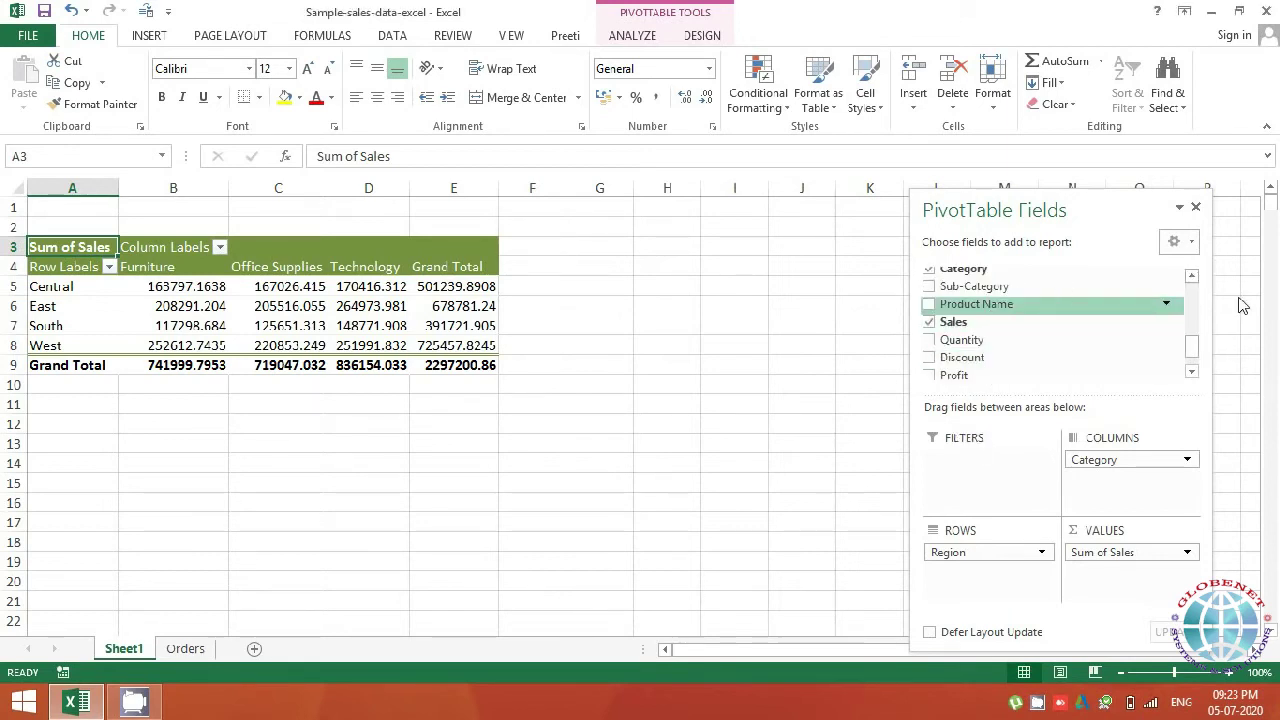
{"action": "left_click_drag", "start_coordinate": [1192, 350], "coordinate": [1194, 286]}
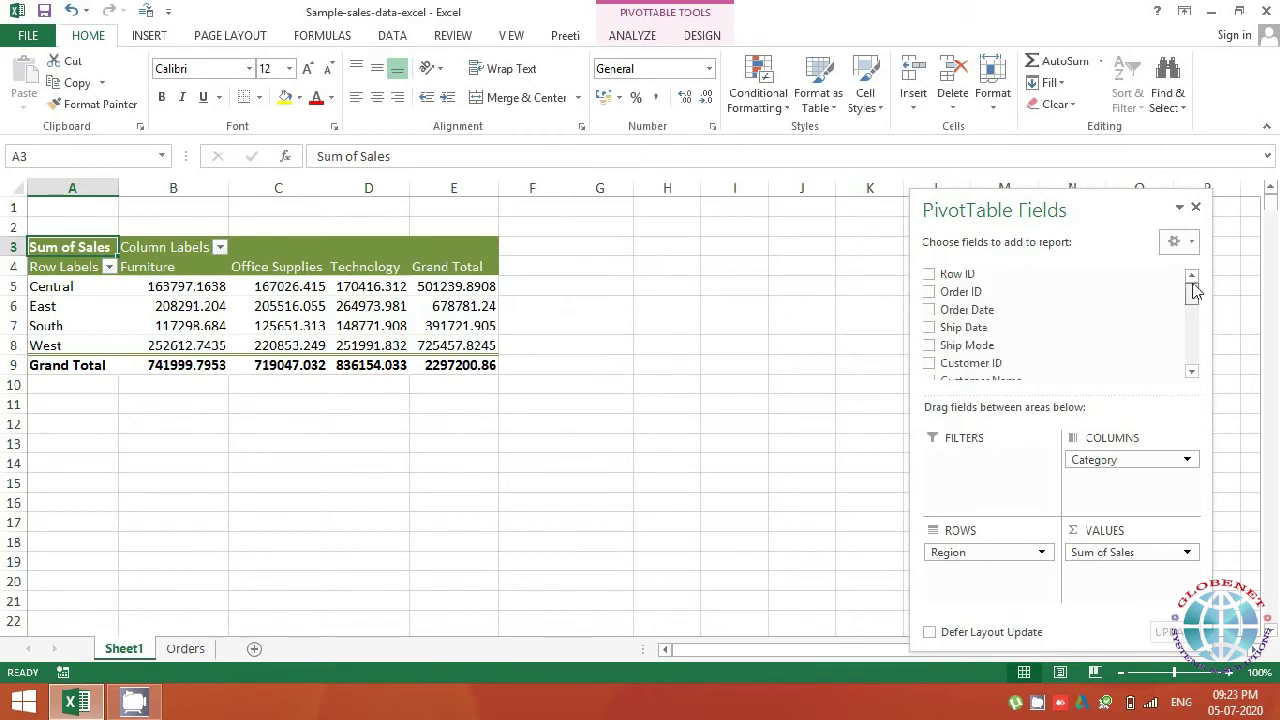
{"action": "left_click_drag", "start_coordinate": [985, 308], "coordinate": [982, 485]}
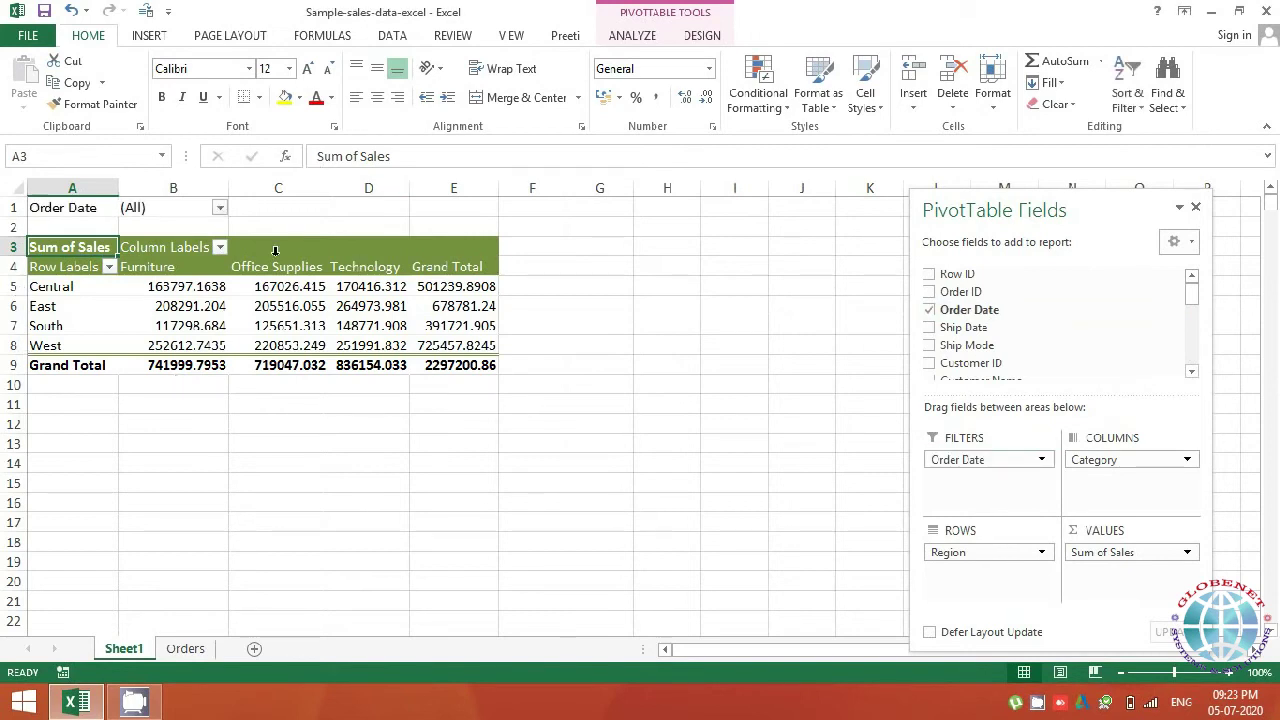
- Search the Order Date filter for 2017 and filter the PivotTable to 01-01-2017
{"action": "mouse_move", "coordinate": [182, 289]}
{"action": "left_click", "coordinate": [220, 208]}
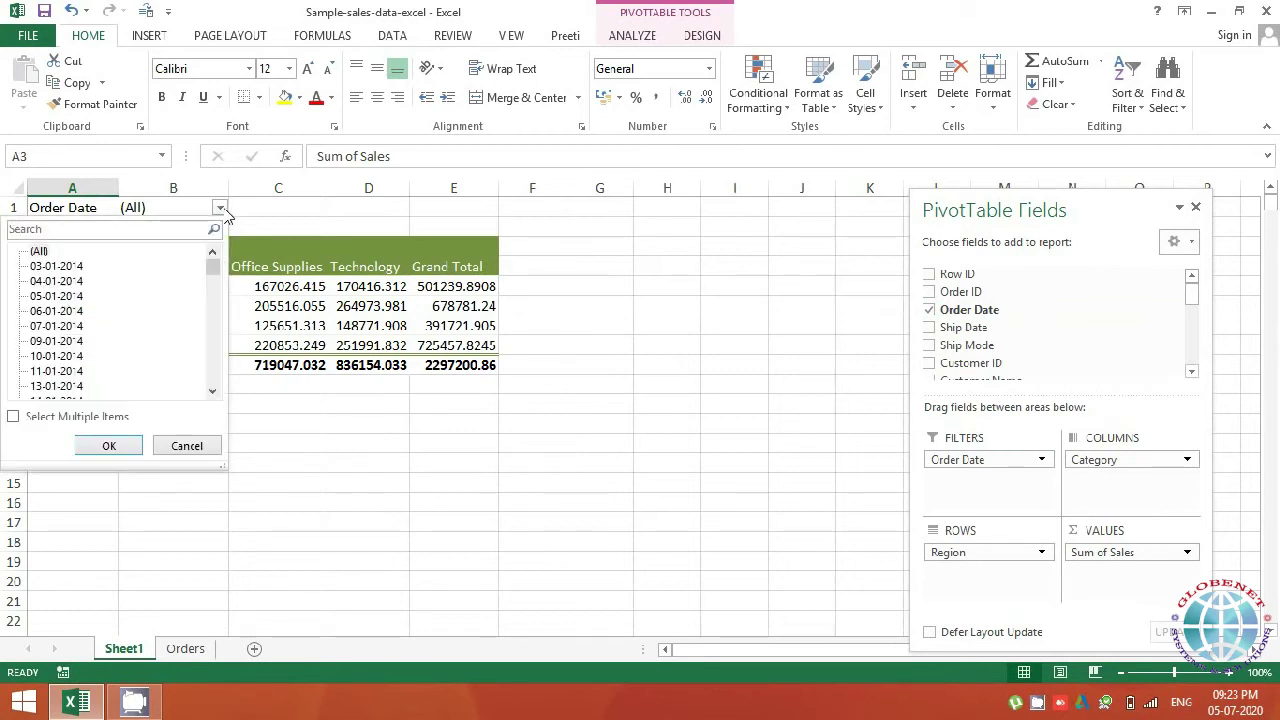
{"action": "left_click_drag", "start_coordinate": [212, 270], "coordinate": [197, 390]}
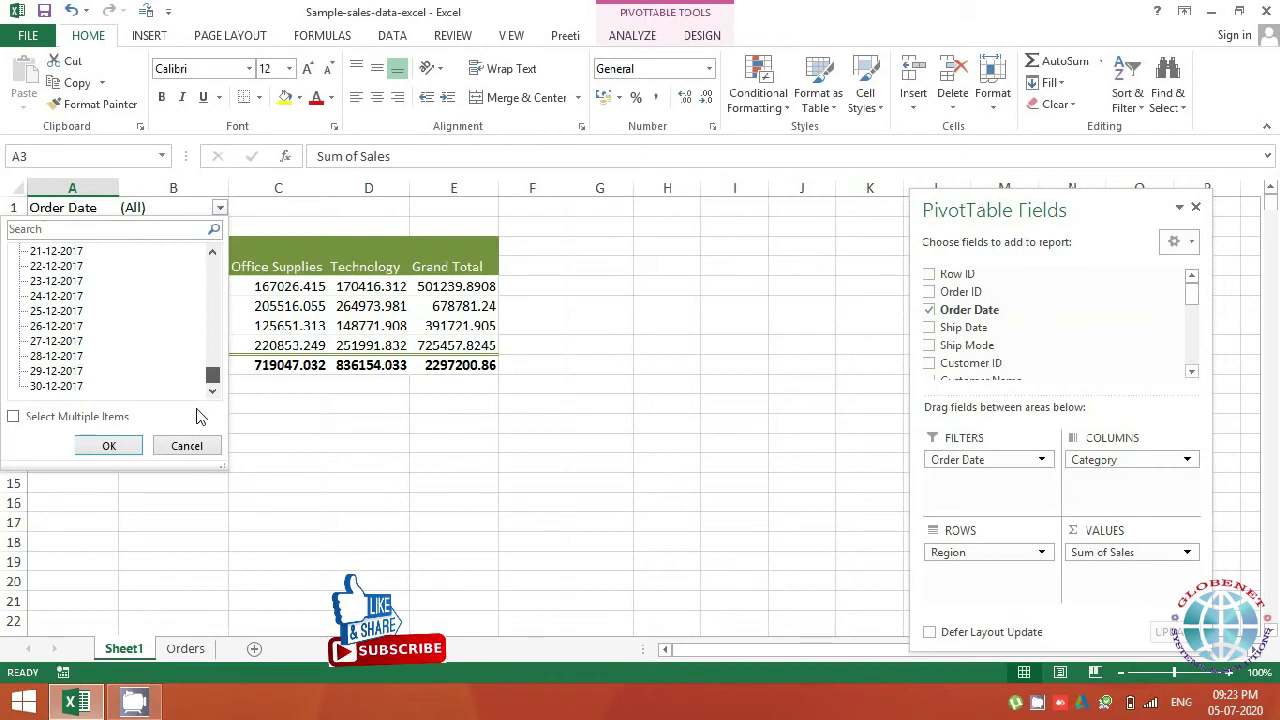
{"action": "left_click", "coordinate": [113, 232]}
{"action": "type", "text": "2017"}
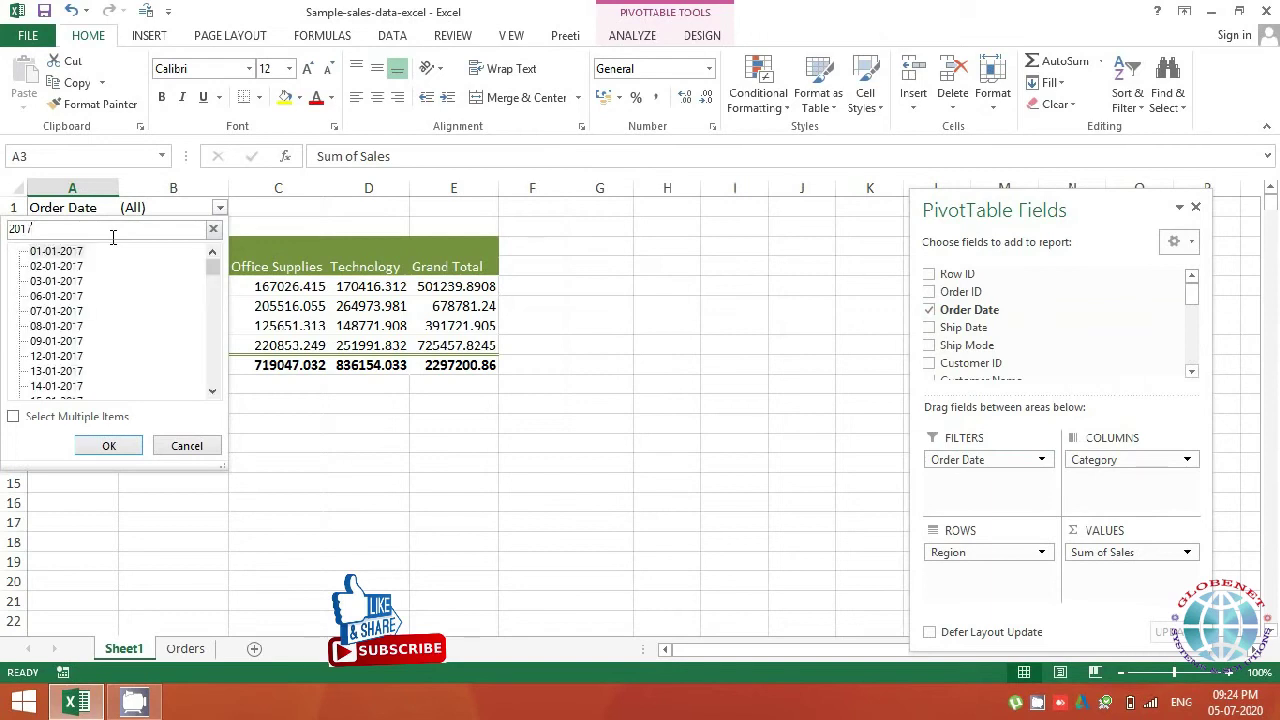
{"action": "left_click_drag", "start_coordinate": [212, 272], "coordinate": [195, 402]}
{"action": "left_click", "coordinate": [100, 446]}
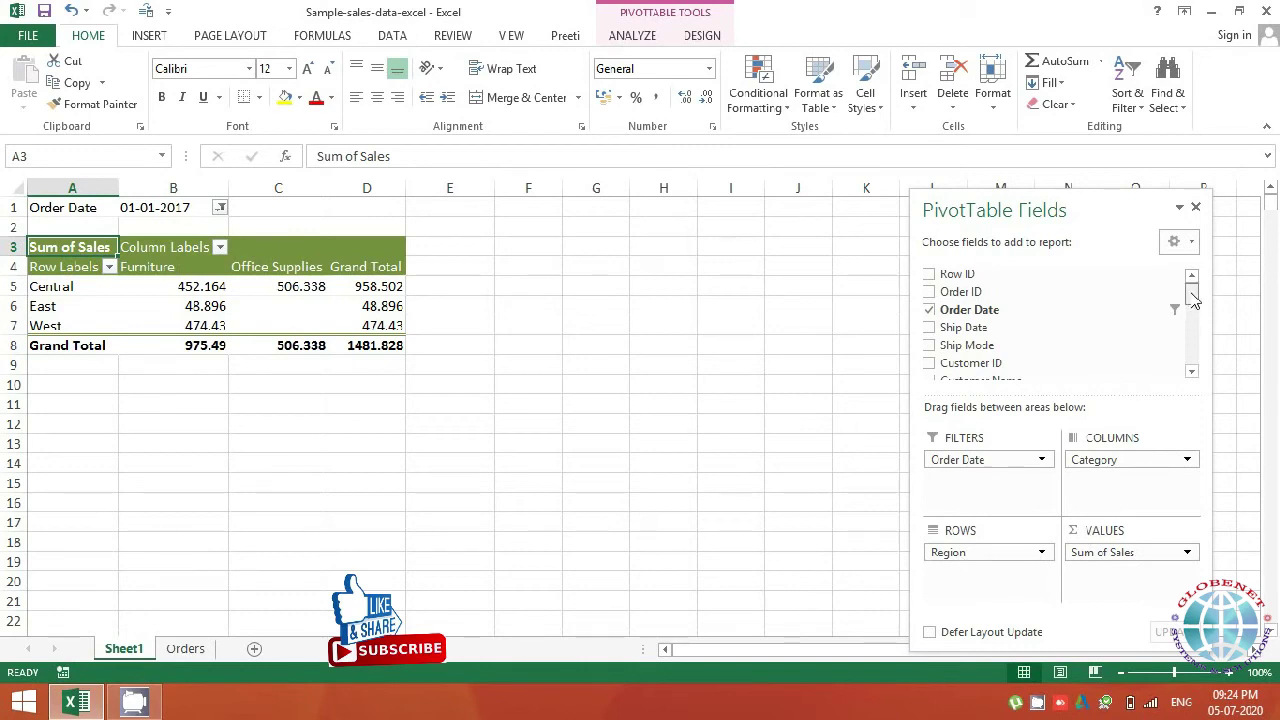
- Add City as a second report filter of the PivotTable and filter it to Georgetown
{"action": "left_click_drag", "start_coordinate": [1193, 300], "coordinate": [1194, 317]}
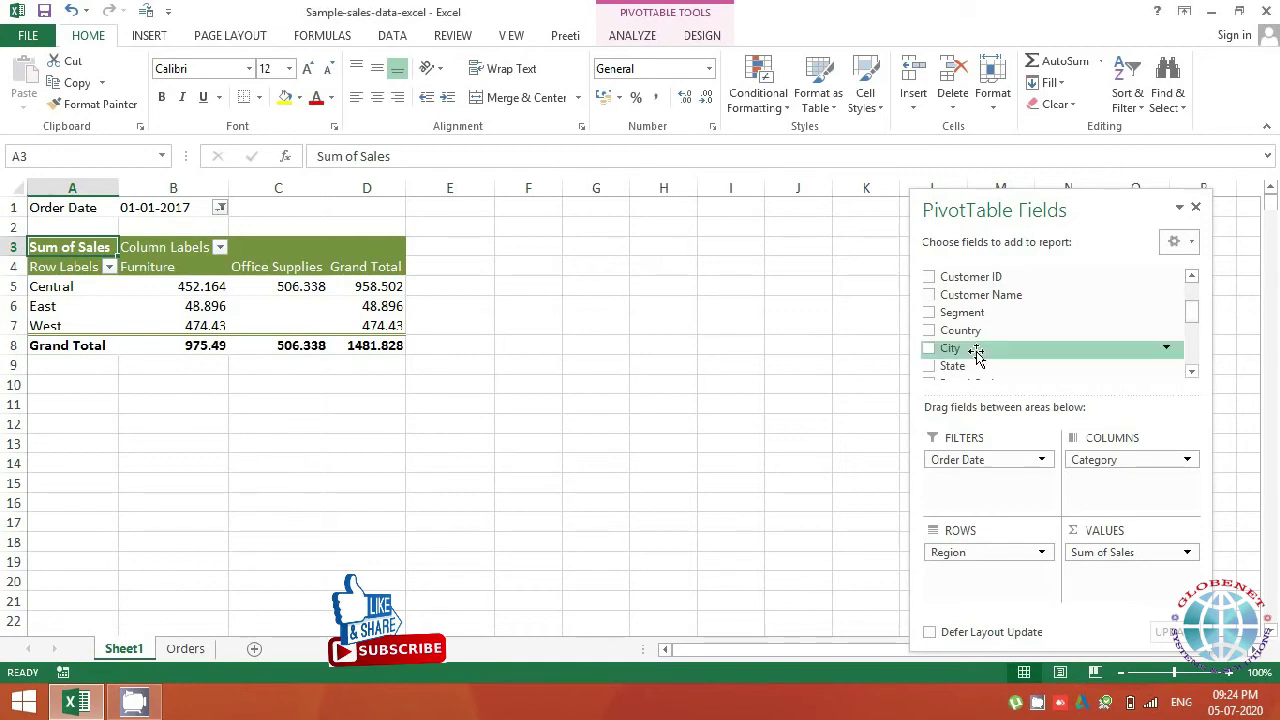
{"action": "left_click_drag", "start_coordinate": [965, 355], "coordinate": [960, 484]}
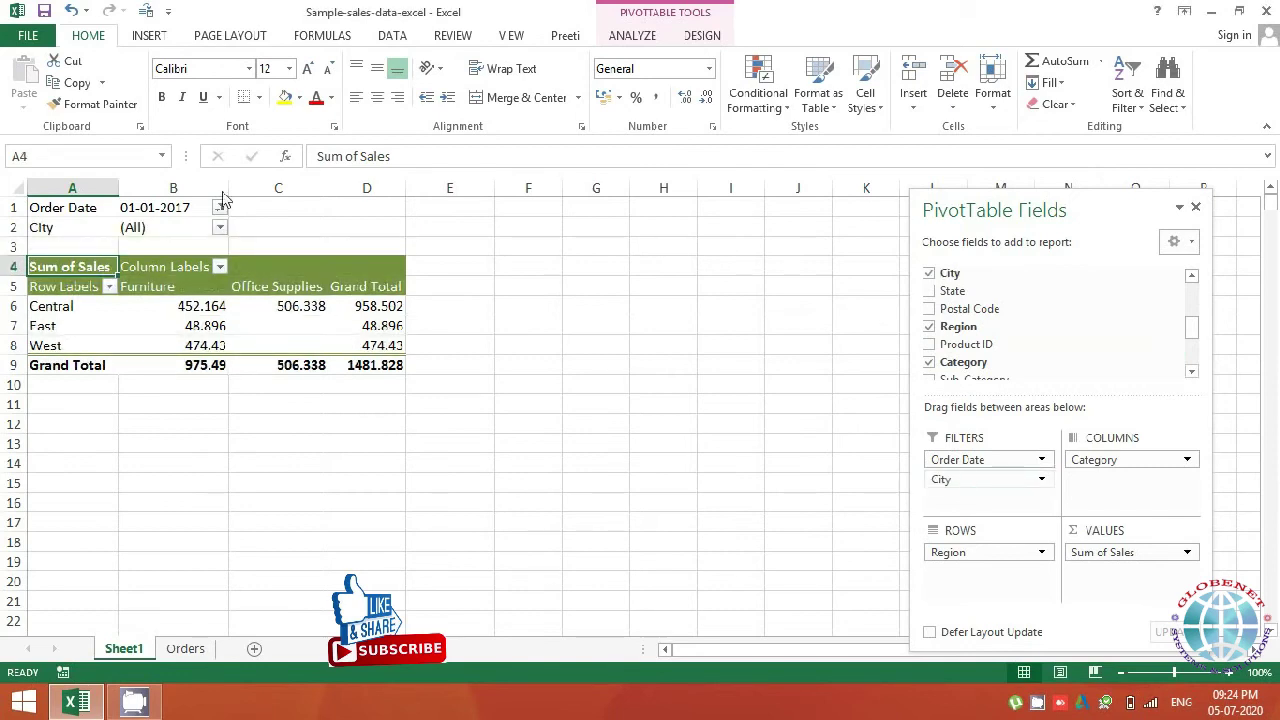
{"action": "left_click", "coordinate": [219, 227]}
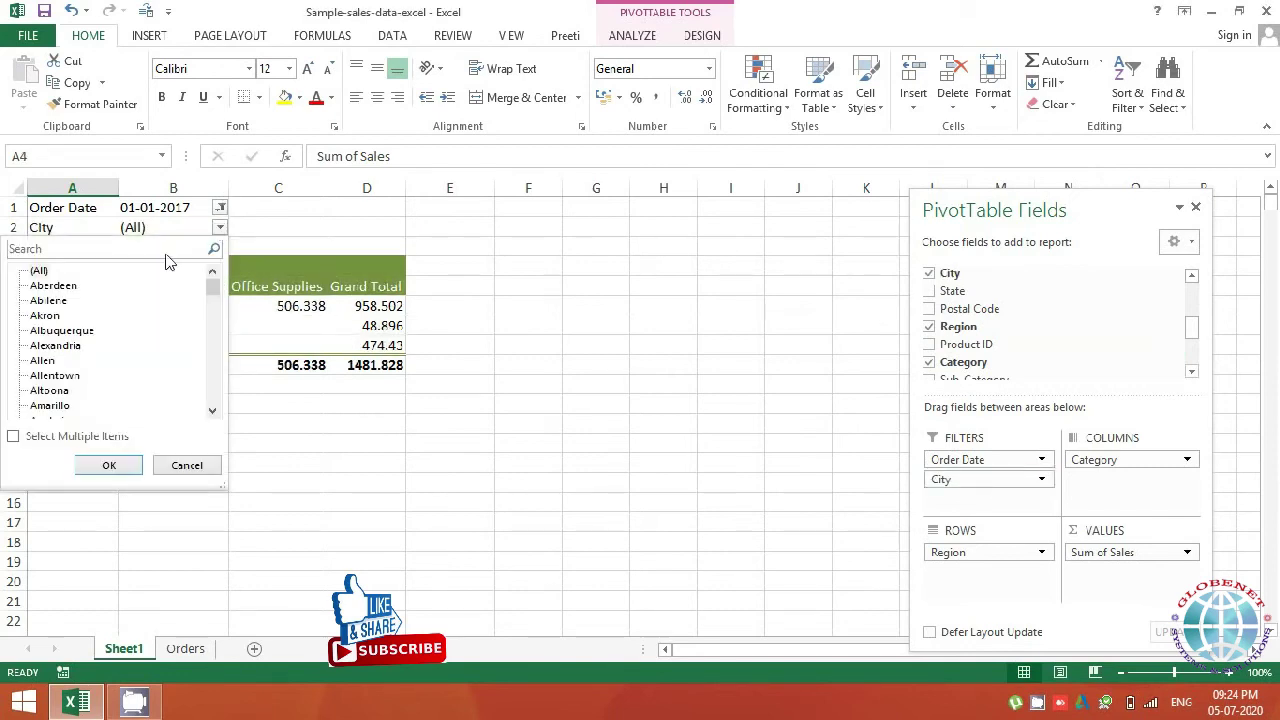
{"action": "left_click_drag", "start_coordinate": [211, 295], "coordinate": [211, 320]}
{"action": "left_click", "coordinate": [89, 317]}
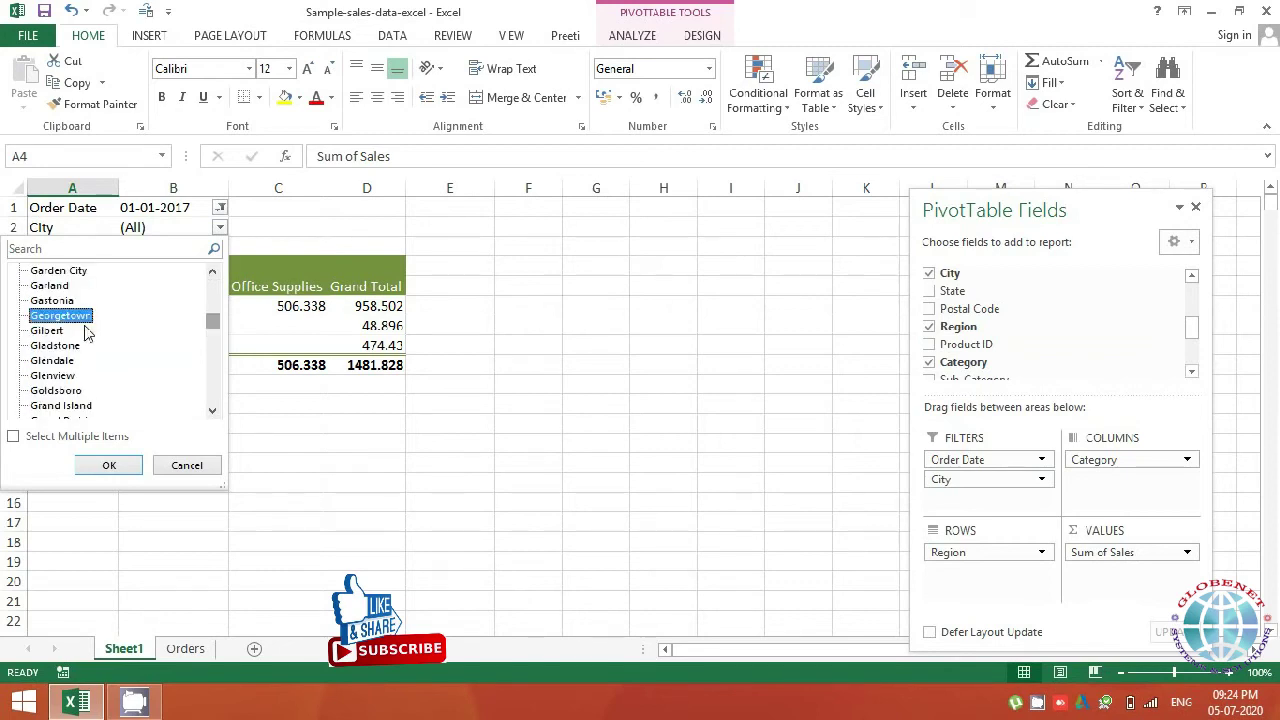
{"action": "left_click", "coordinate": [110, 467]}
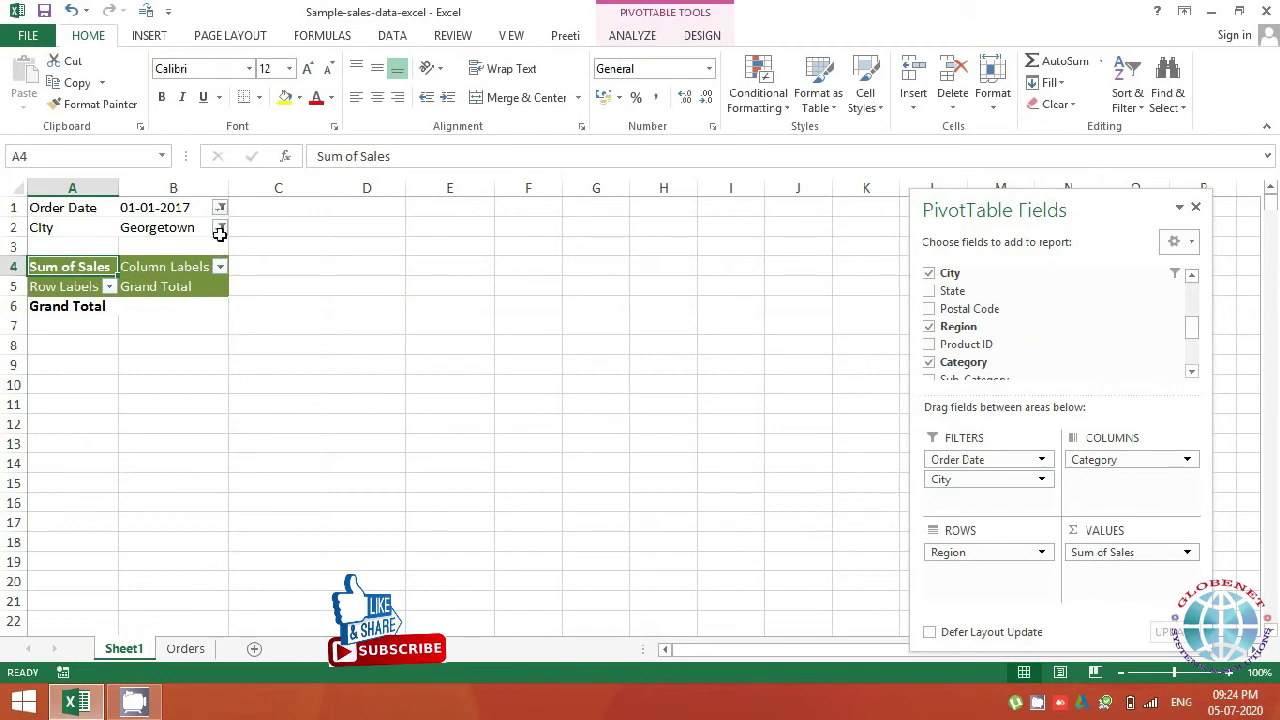
- Try South Bend as the City filter value and remove City from the PivotTable's filters
{"action": "left_click", "coordinate": [220, 229]}
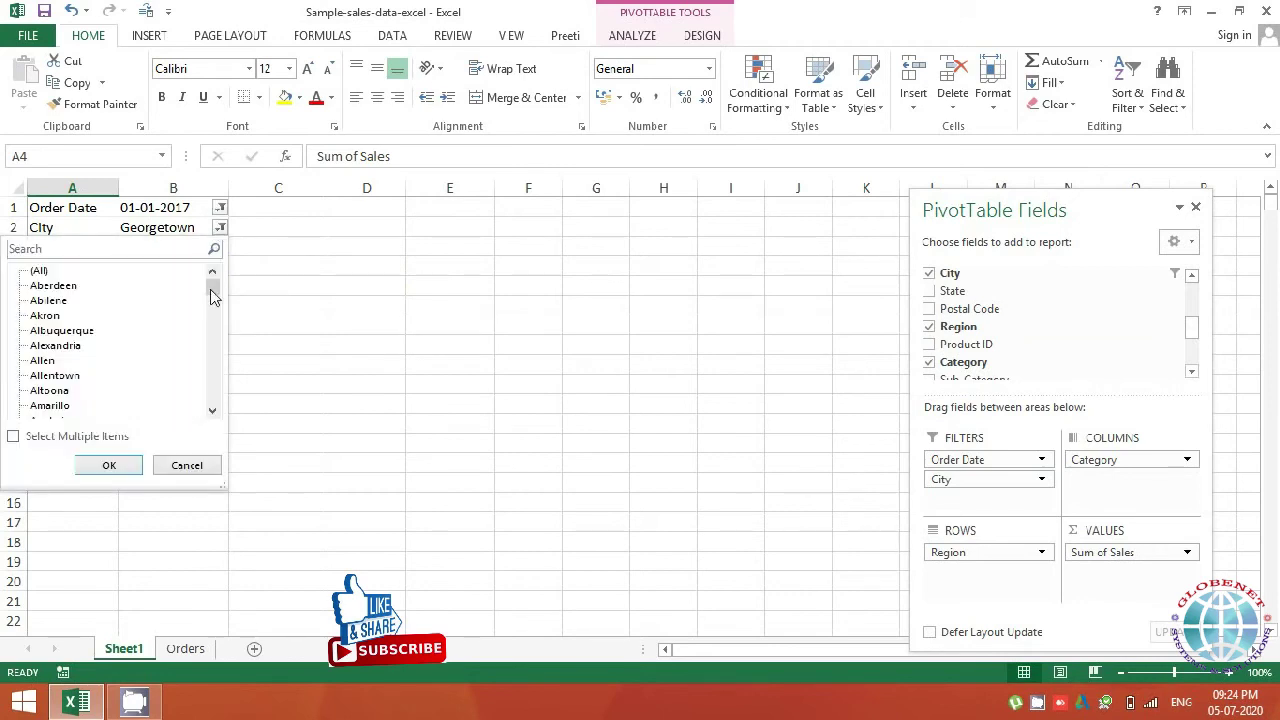
{"action": "left_click_drag", "start_coordinate": [220, 298], "coordinate": [205, 393]}
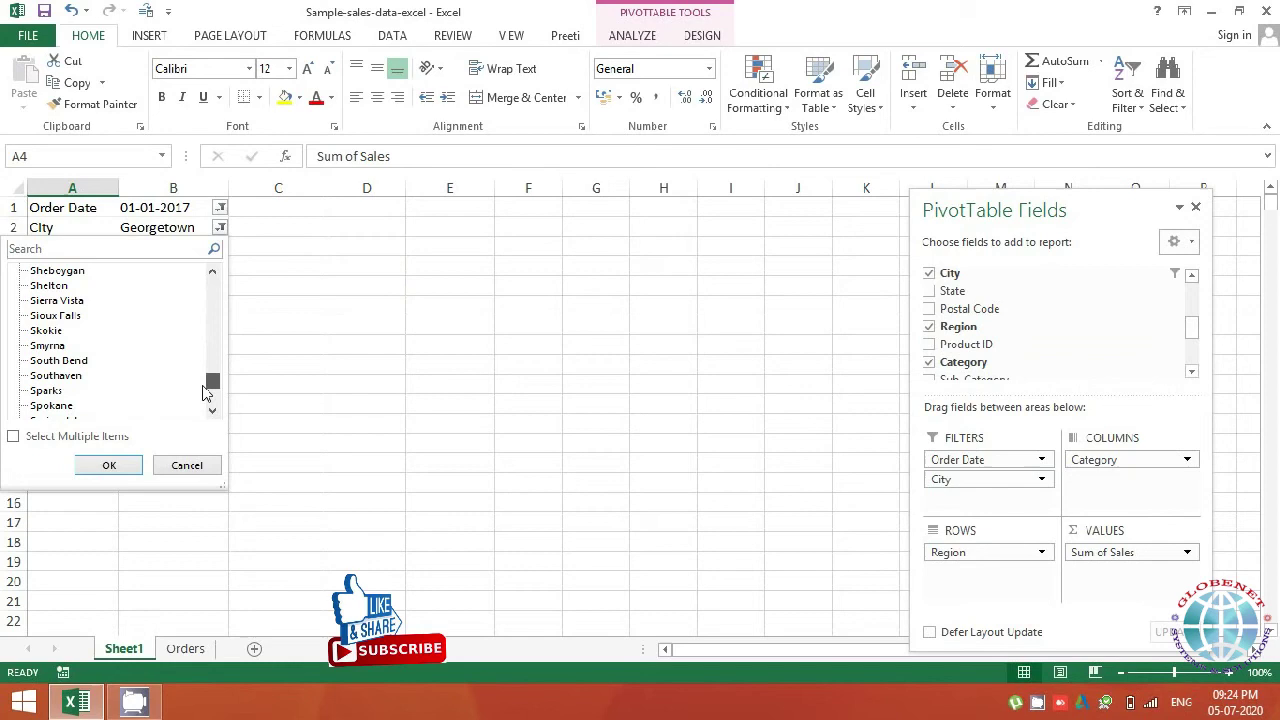
{"action": "left_click", "coordinate": [86, 361]}
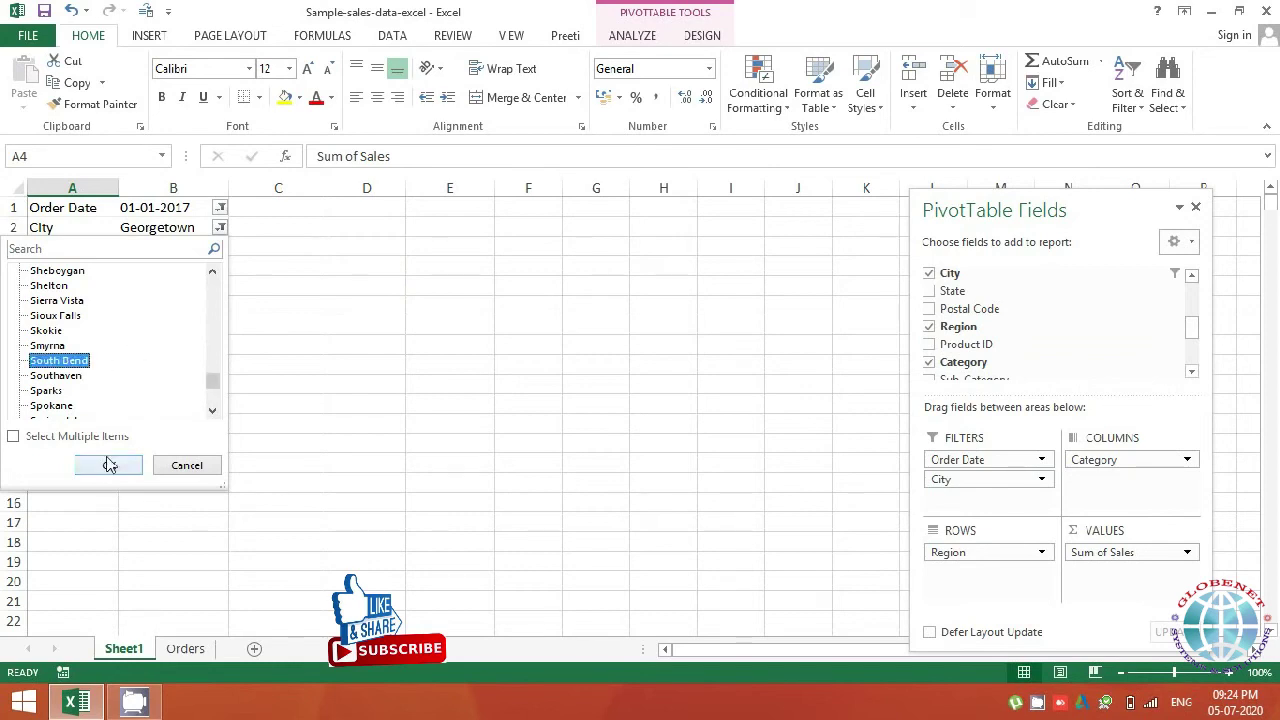
{"action": "left_click", "coordinate": [109, 467]}
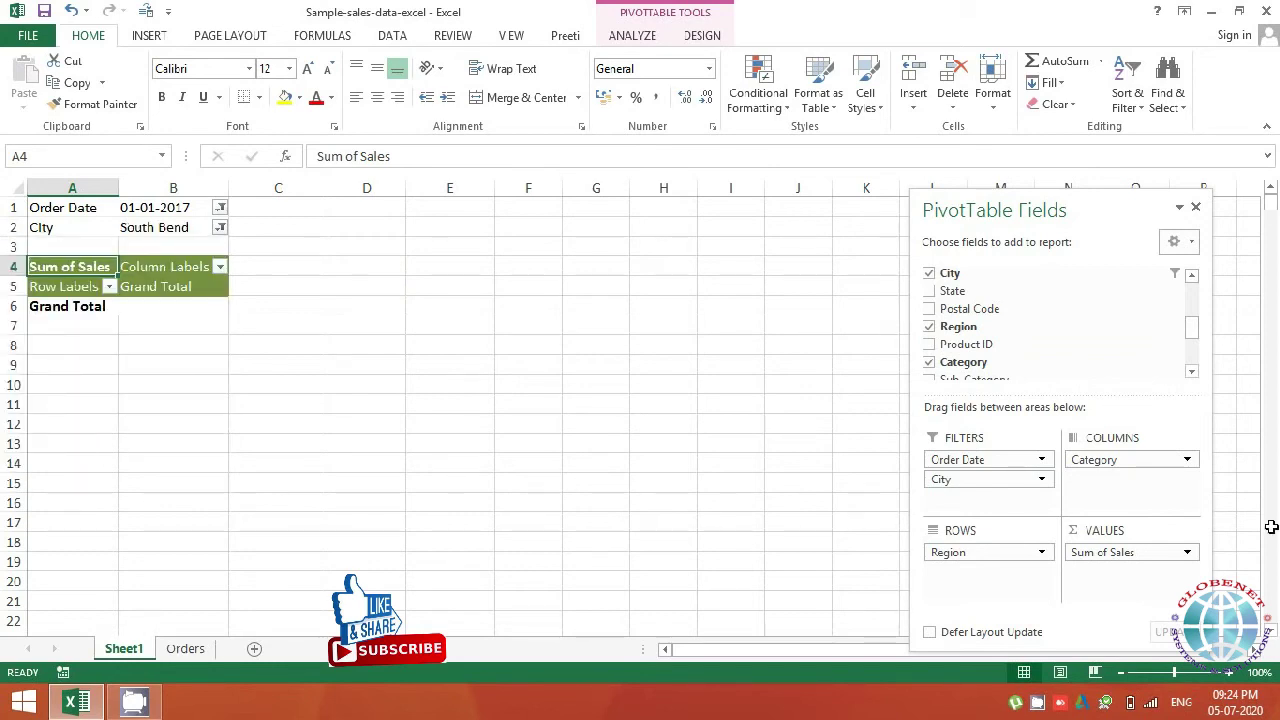
{"action": "left_click_drag", "start_coordinate": [942, 484], "coordinate": [65, 310]}
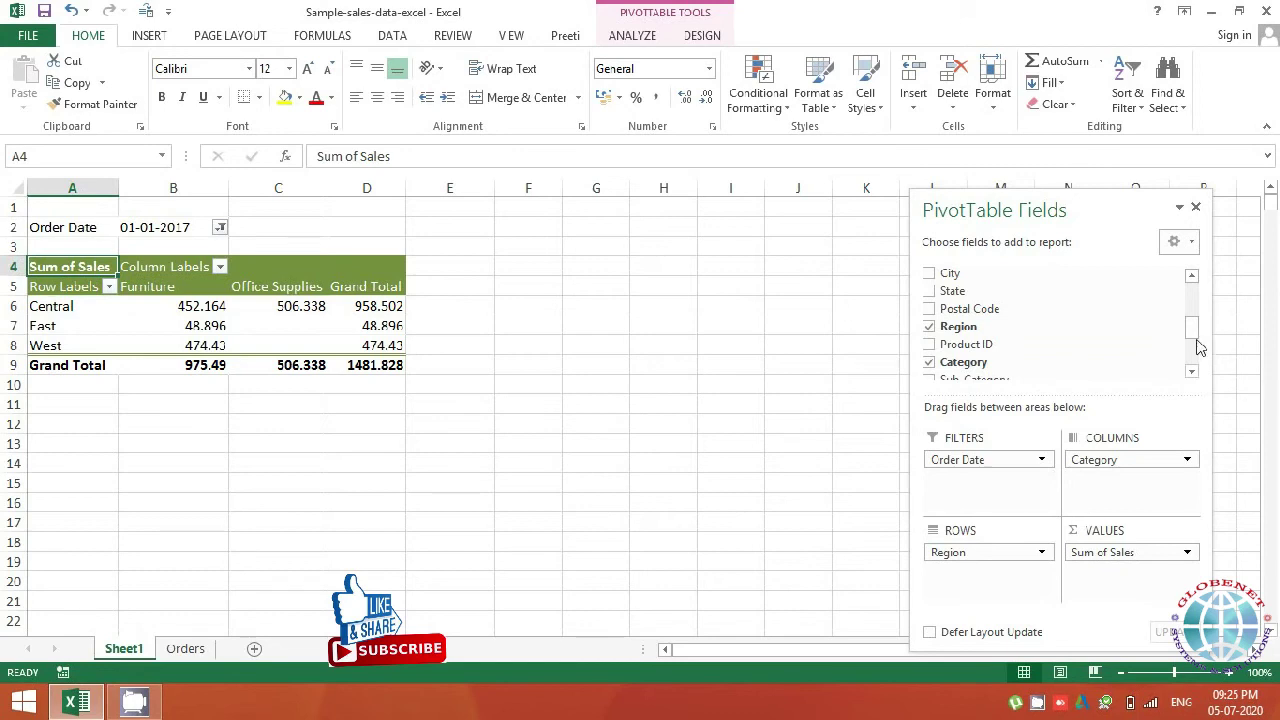
- Add Sub-Category to the PivotTable and place it in the columns, moving Category to the report filters
{"action": "mouse_move", "coordinate": [1192, 330]}
{"action": "left_mouse_down"}
{"action": "mouse_move", "coordinate": [1196, 364]}
{"action": "mouse_move", "coordinate": [1196, 347]}
{"action": "left_mouse_up"}
{"action": "left_click_drag", "start_coordinate": [950, 285], "coordinate": [955, 500]}
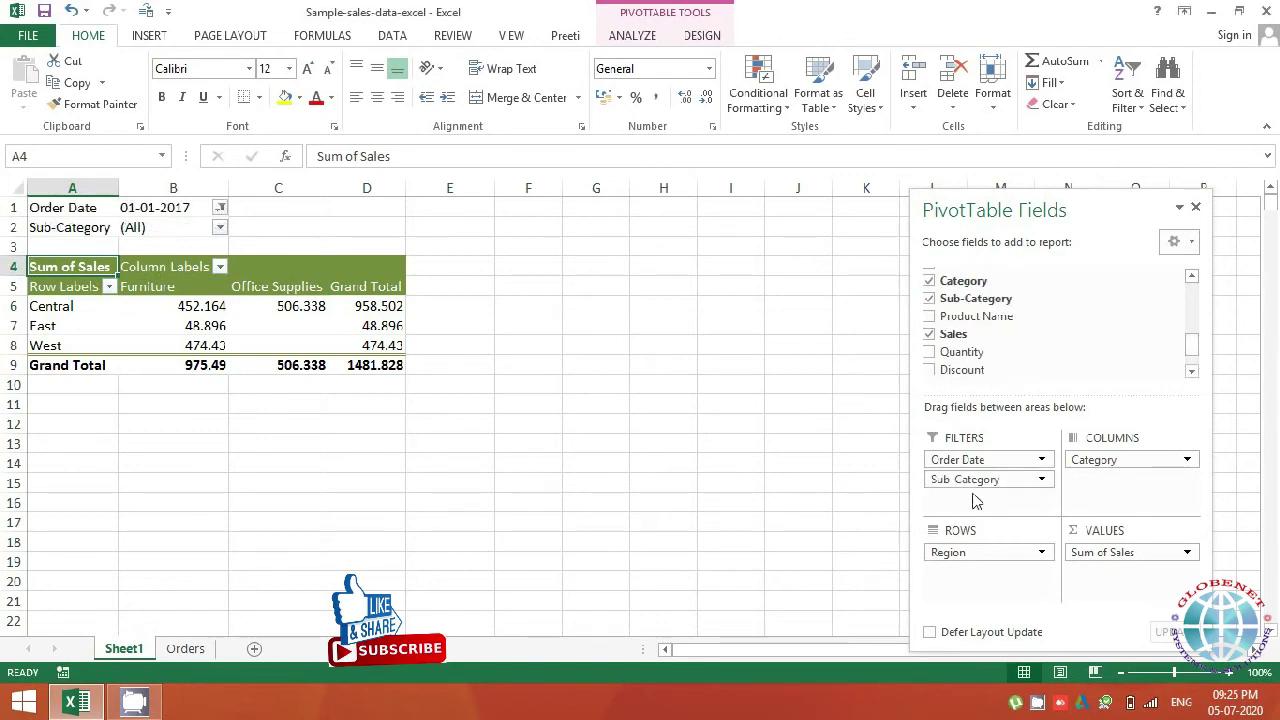
{"action": "left_click", "coordinate": [221, 228]}
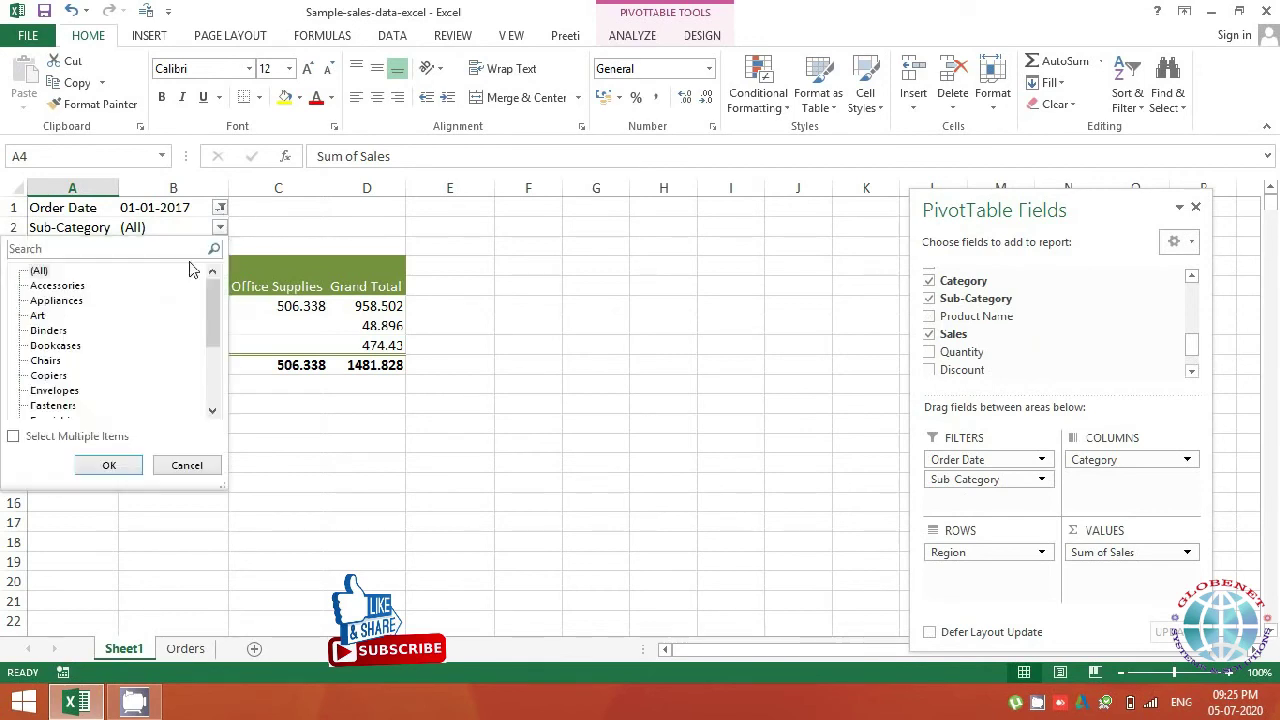
{"action": "left_click", "coordinate": [308, 288]}
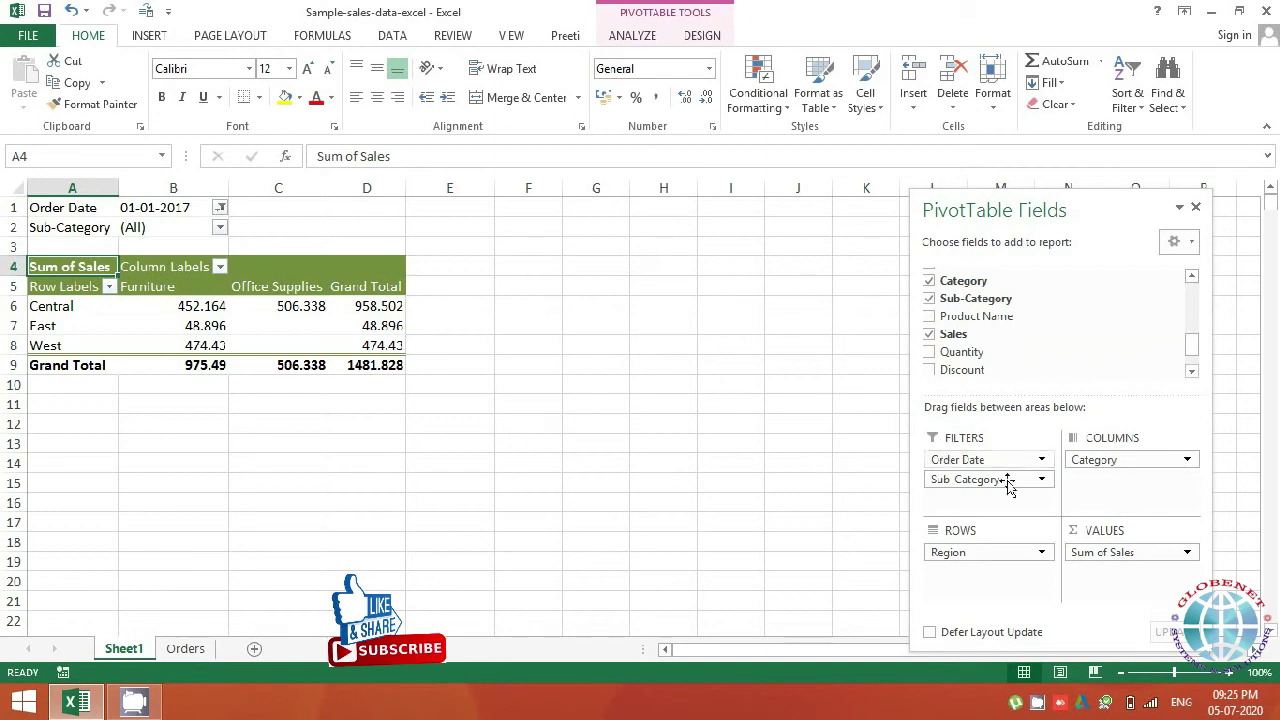
{"action": "left_click_drag", "start_coordinate": [986, 480], "coordinate": [1012, 482]}
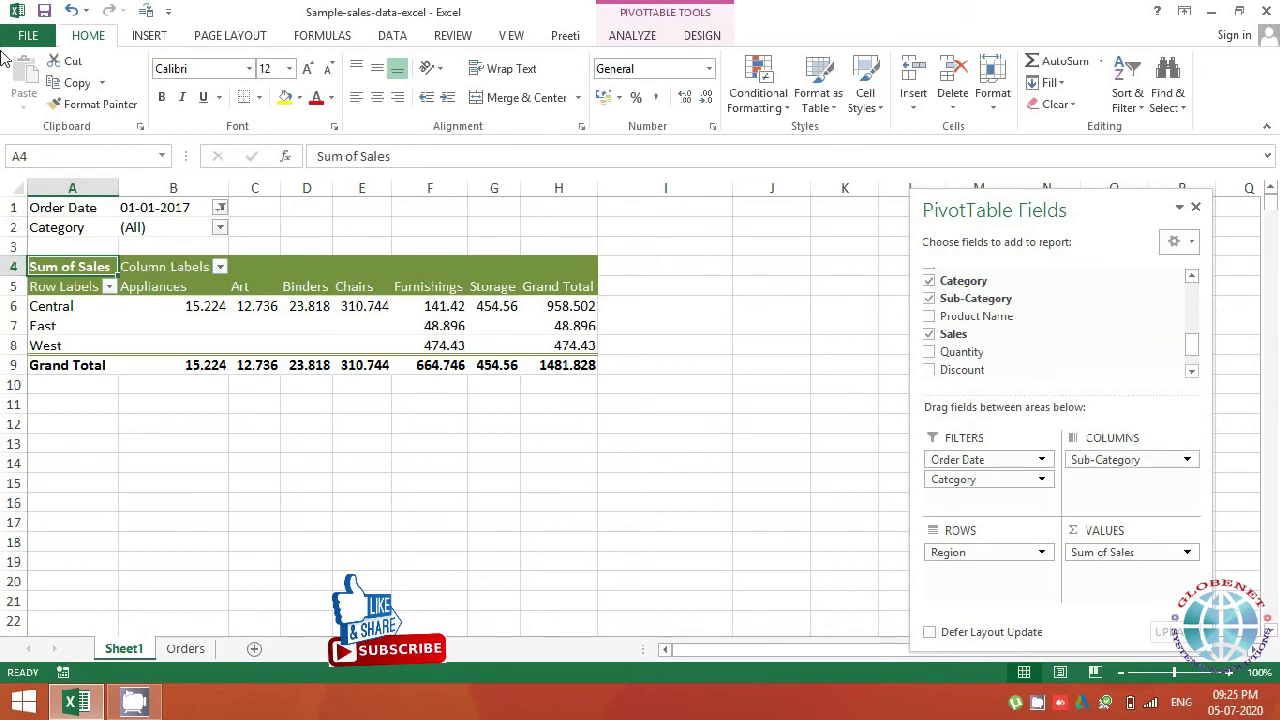
- Filter the PivotTable's Category report filter to Office Supplies
{"action": "left_click", "coordinate": [220, 230]}
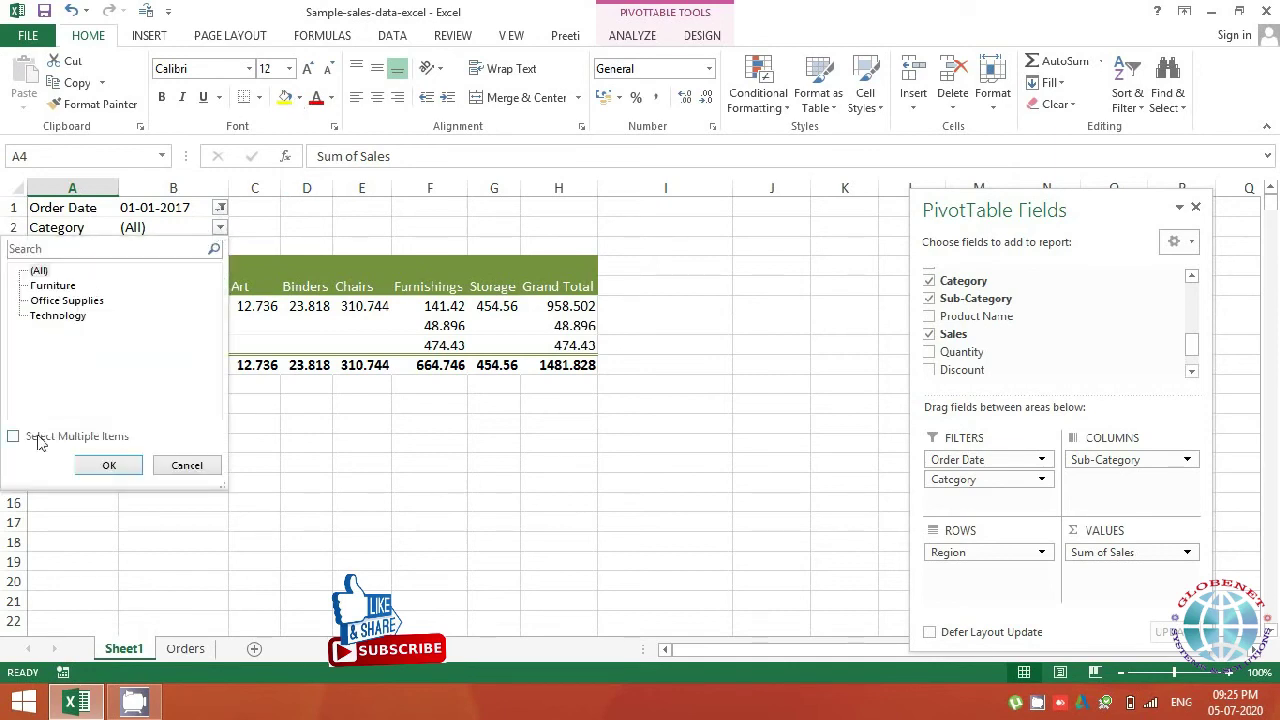
{"action": "left_click", "coordinate": [50, 300]}
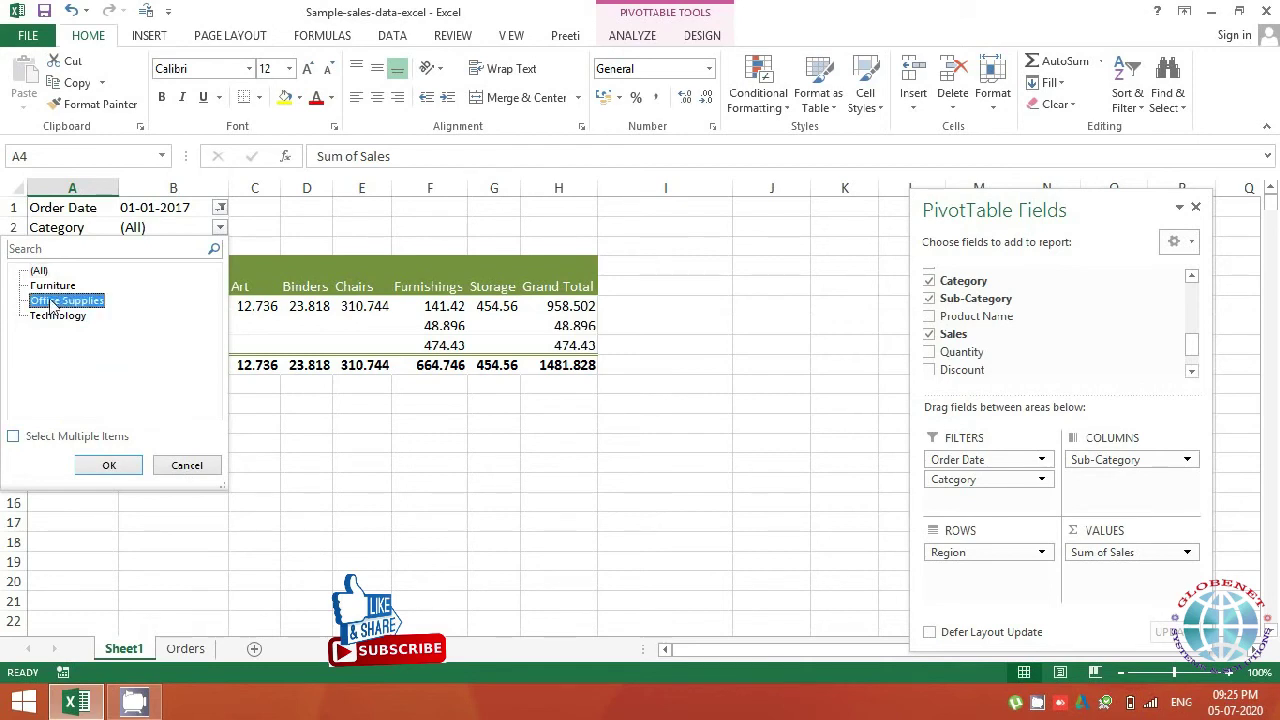
{"action": "left_click", "coordinate": [100, 466]}
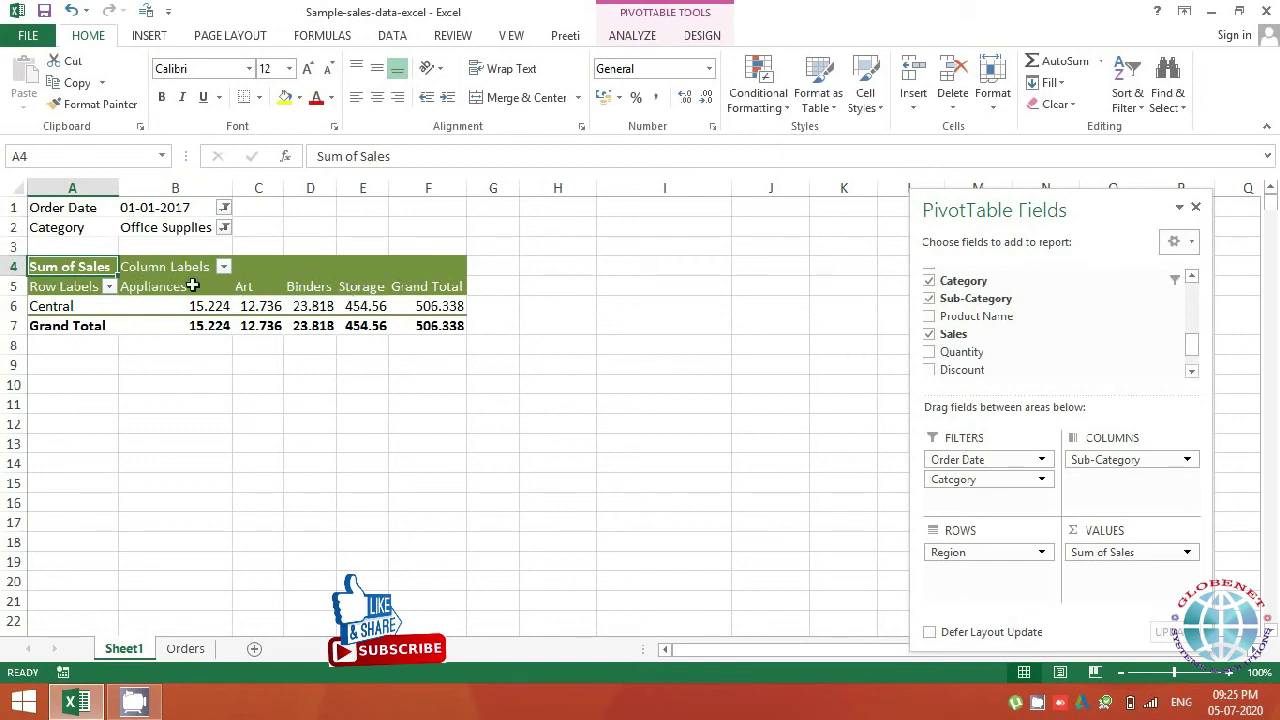
{"action": "left_click", "coordinate": [68, 300]}
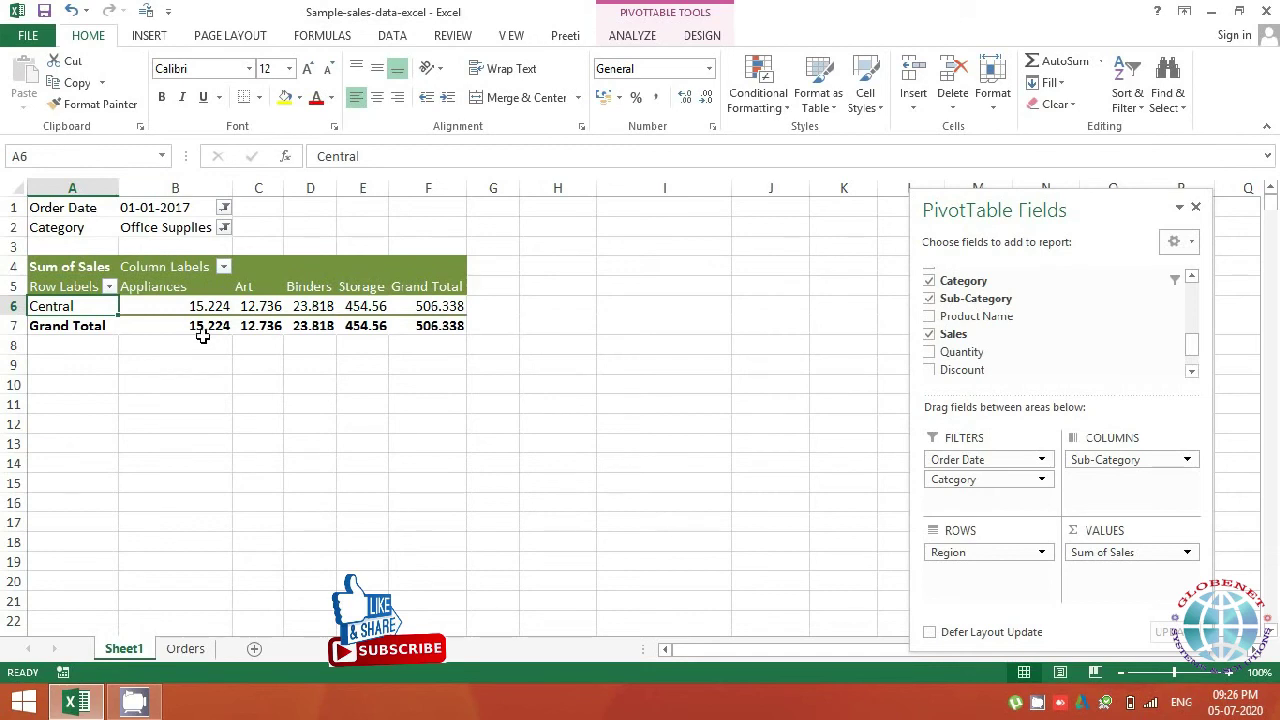
- Remove Order Date from the PivotTable's report filters
{"action": "scroll", "coordinate": [1190, 347], "scroll_direction": "up", "scroll_amount": 2}
{"action": "left_click_drag", "start_coordinate": [1196, 344], "coordinate": [1189, 294]}
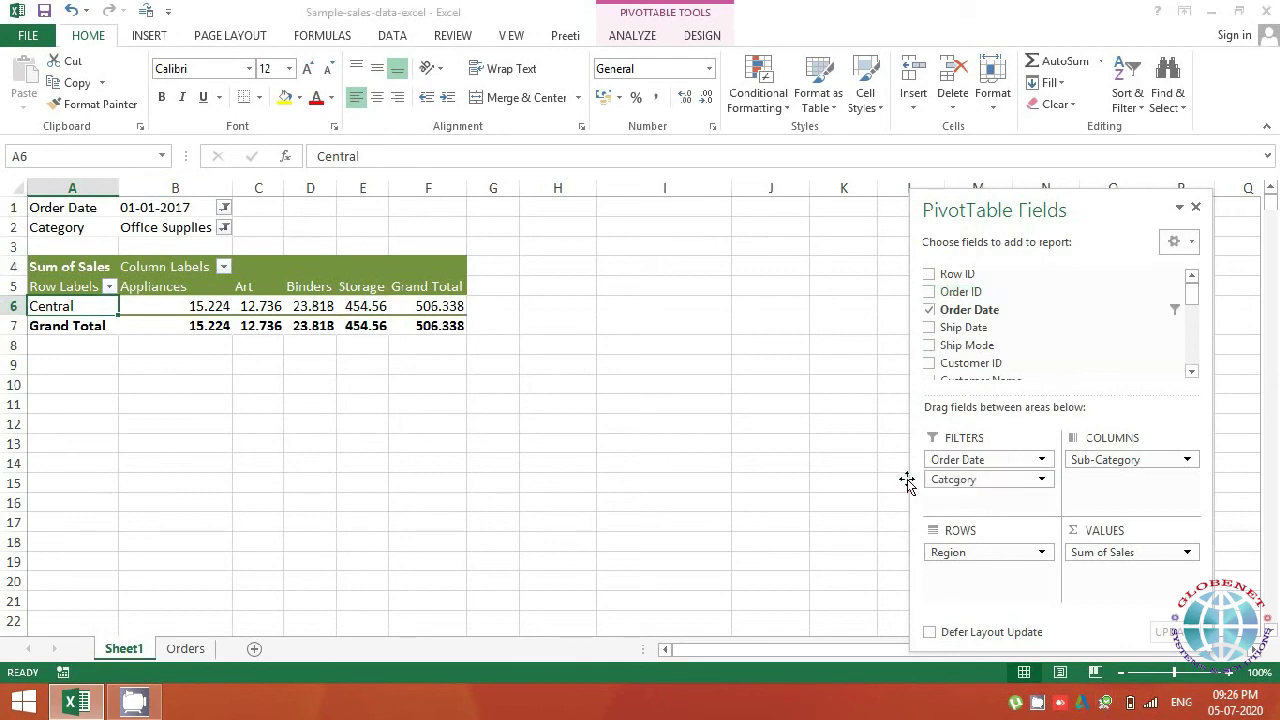
{"action": "left_click_drag", "start_coordinate": [935, 459], "coordinate": [760, 455]}
{"action": "left_click_drag", "start_coordinate": [760, 455], "coordinate": [371, 434]}
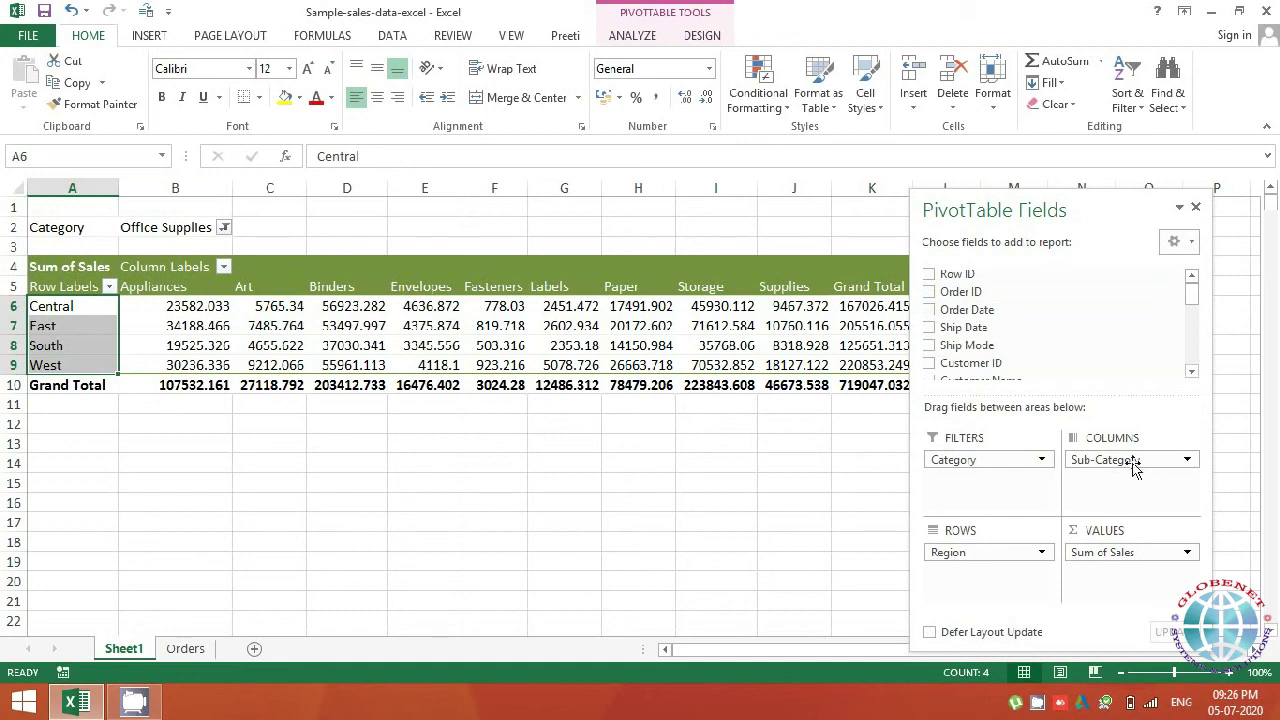
- Set the PivotTable's Category filter to Furniture
{"action": "left_click_drag", "start_coordinate": [1194, 293], "coordinate": [1195, 331]}
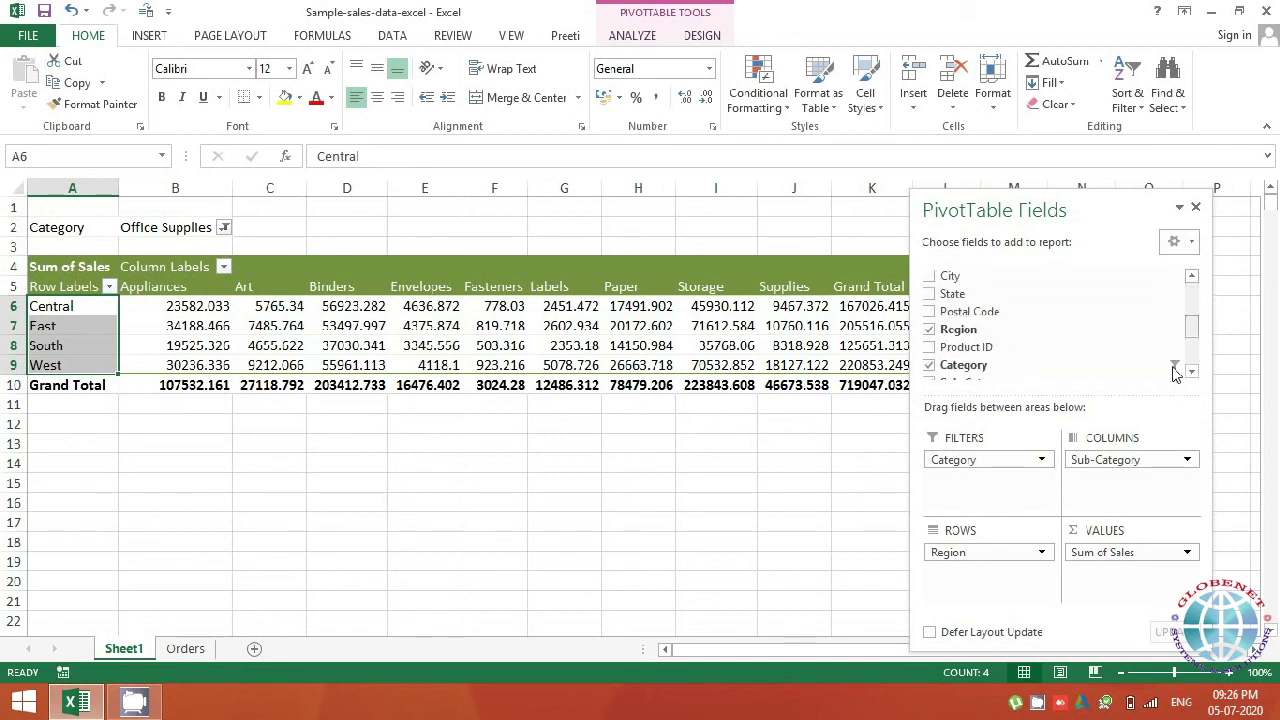
{"action": "left_click", "coordinate": [1174, 365]}
{"action": "left_click", "coordinate": [745, 430]}
{"action": "left_click", "coordinate": [801, 608]}
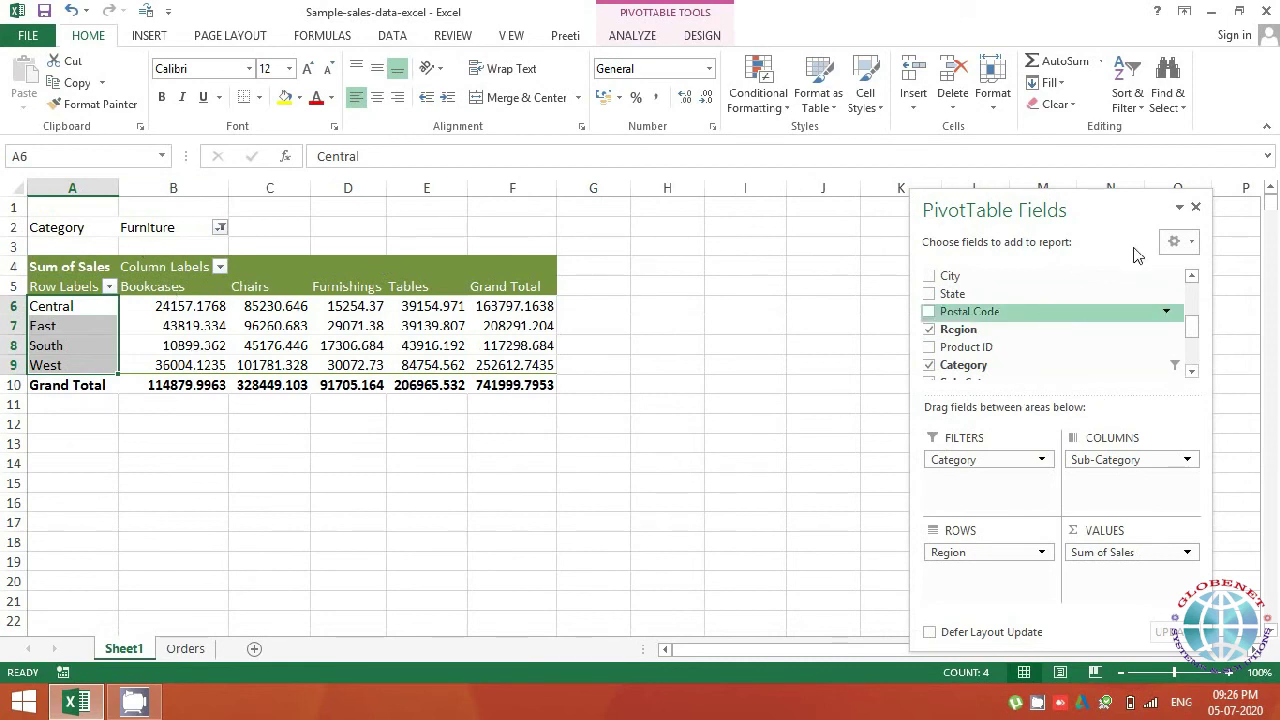
- Close and reopen the PivotTable's field list, docking it beside the worksheet
{"action": "left_click", "coordinate": [1196, 210]}
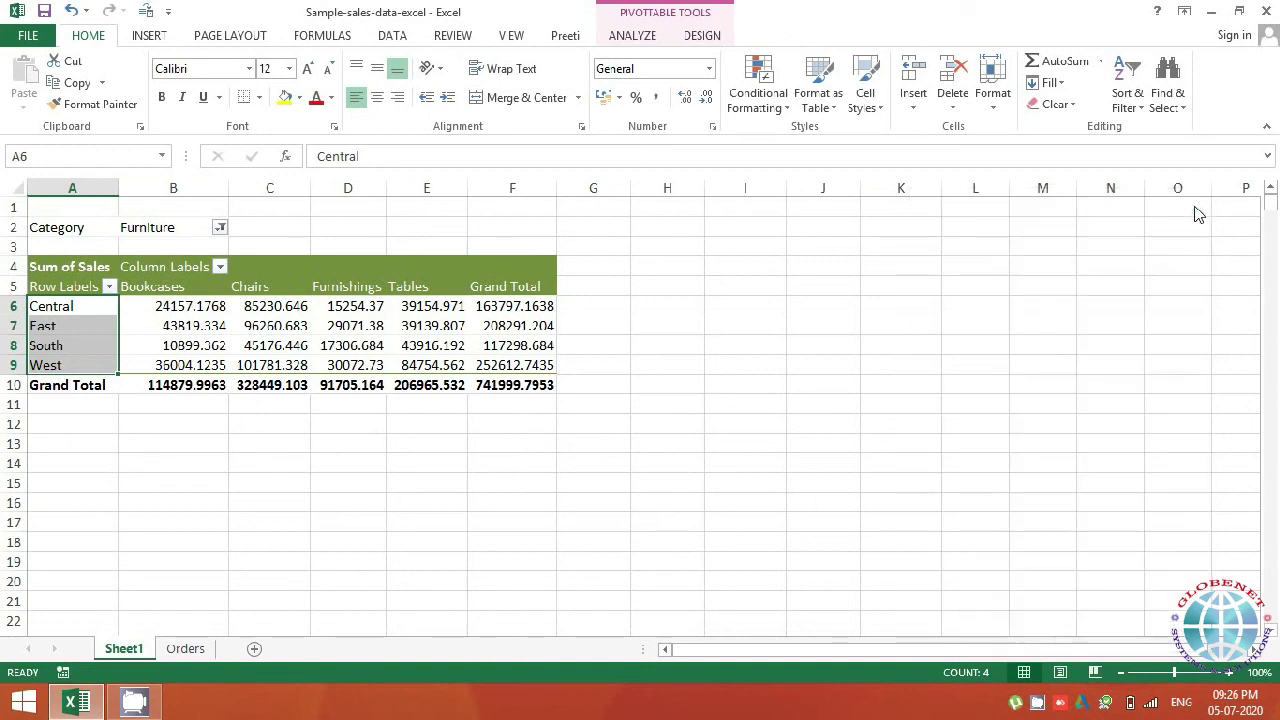
{"action": "left_click", "coordinate": [697, 406]}
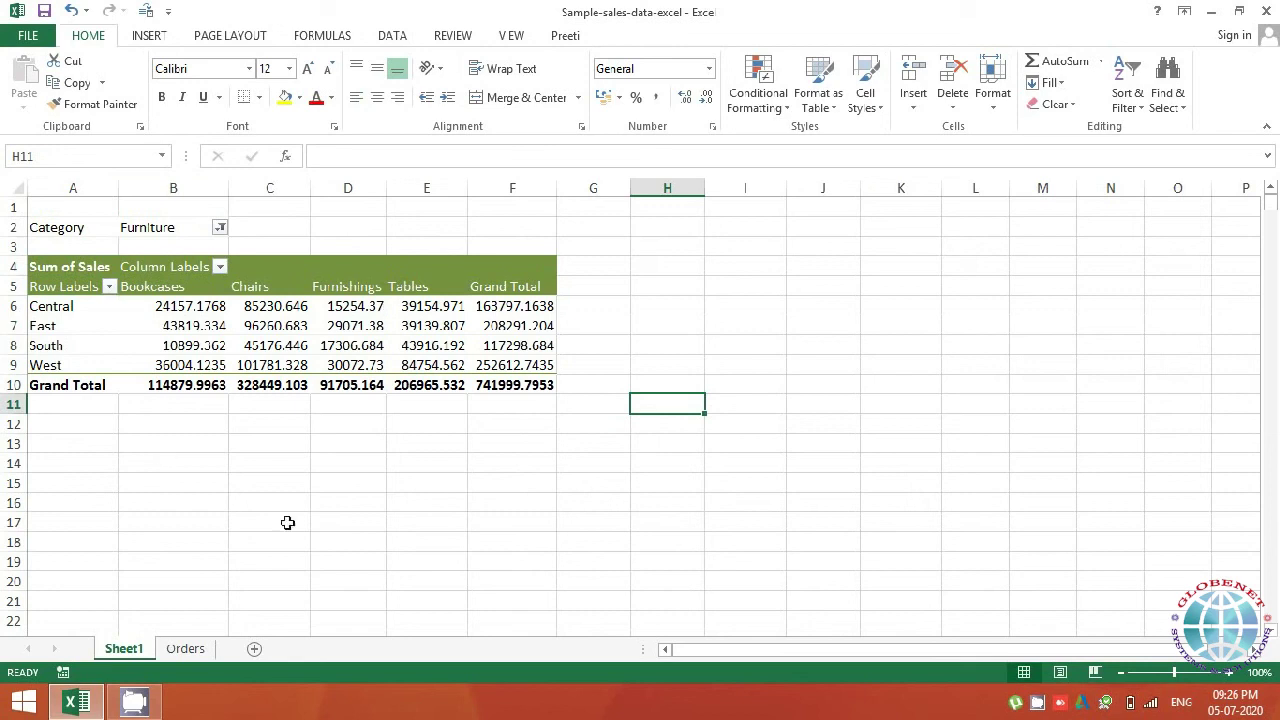
{"action": "left_click", "coordinate": [338, 310]}
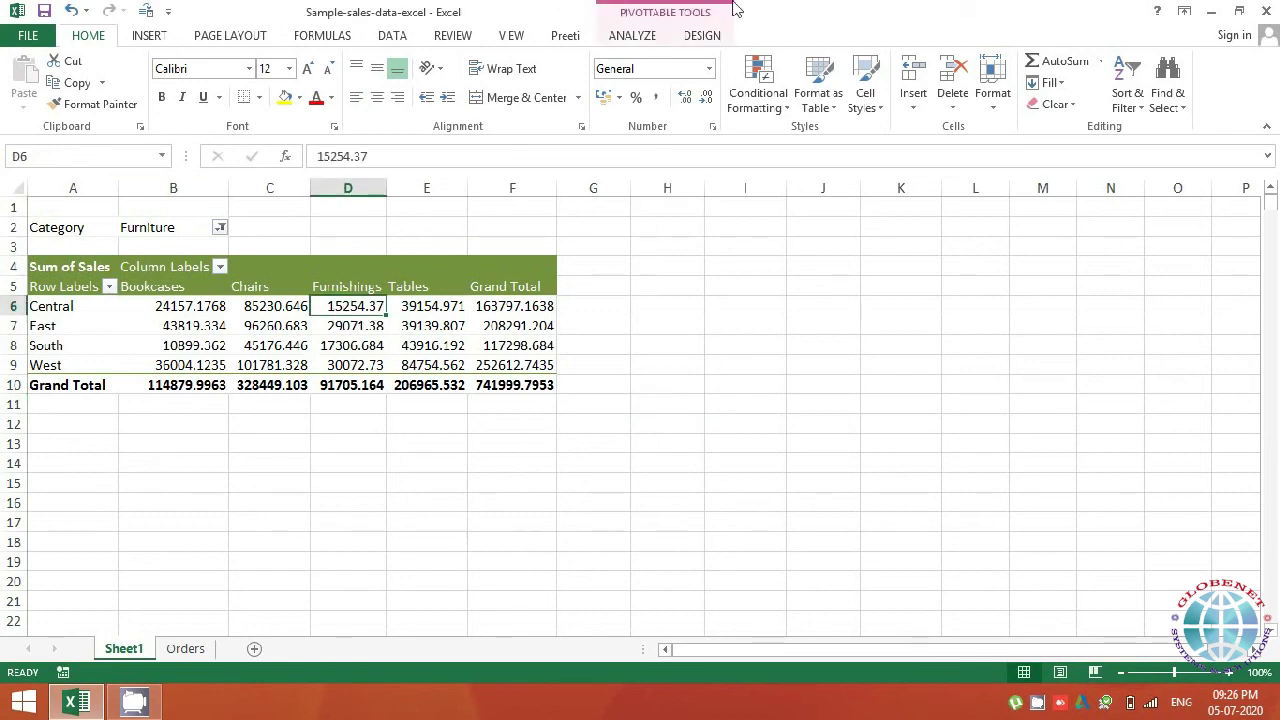
{"action": "left_click", "coordinate": [638, 36]}
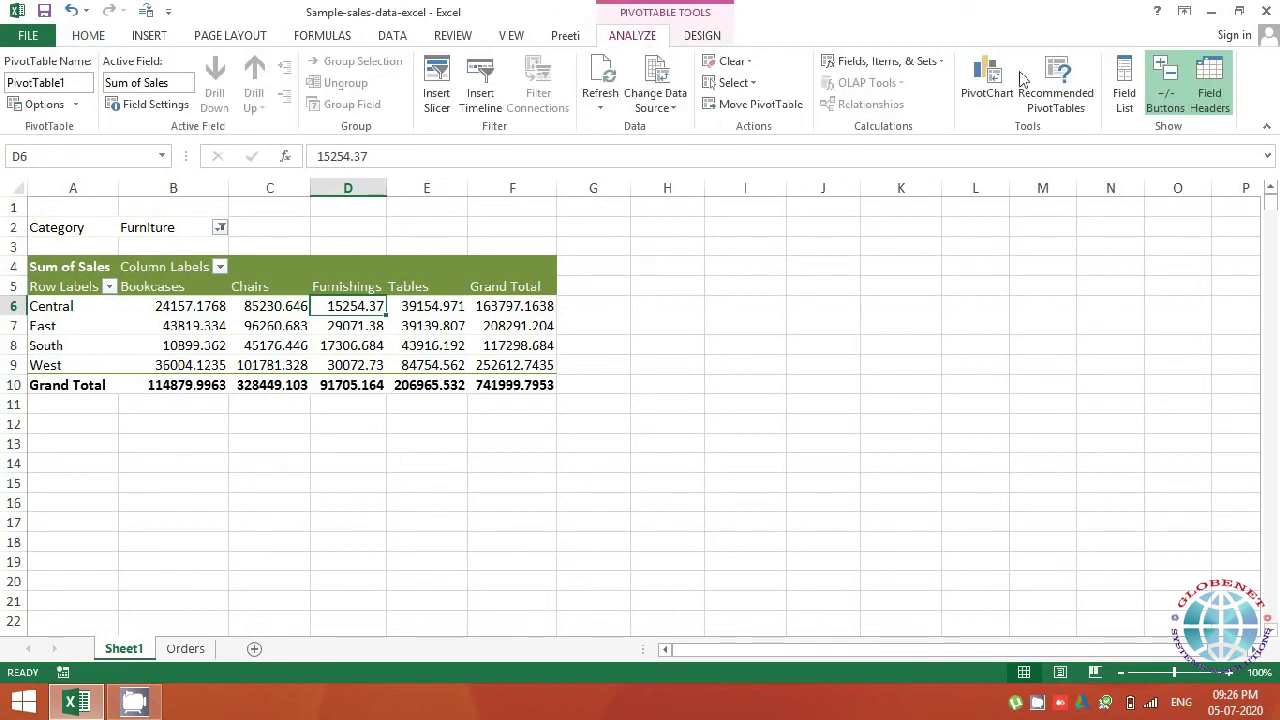
{"action": "left_click", "coordinate": [1128, 100]}
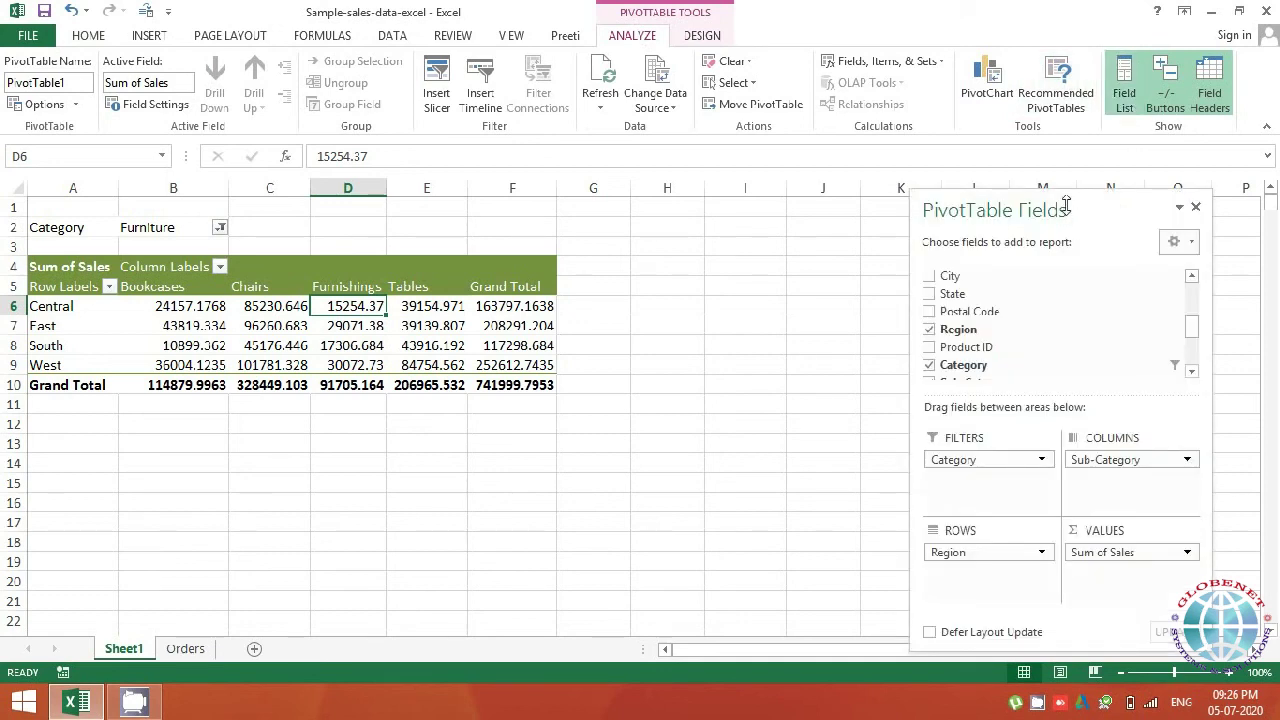
{"action": "double_click", "coordinate": [1067, 205]}
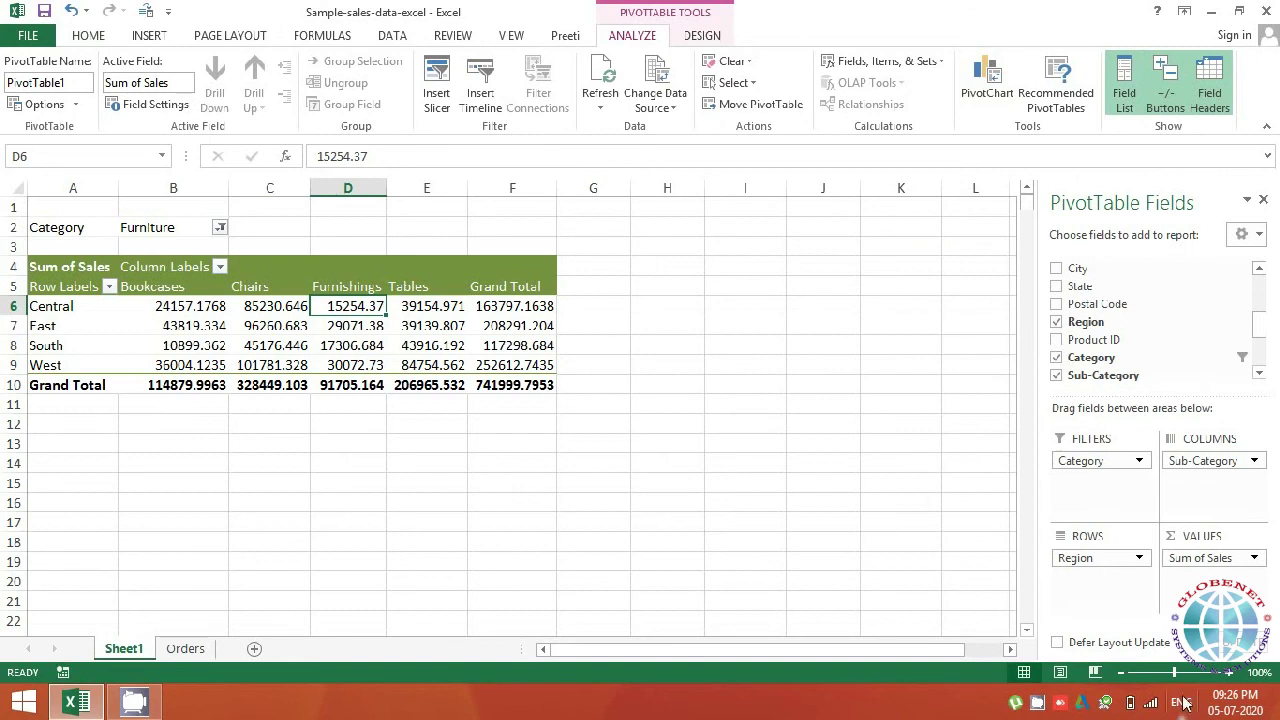